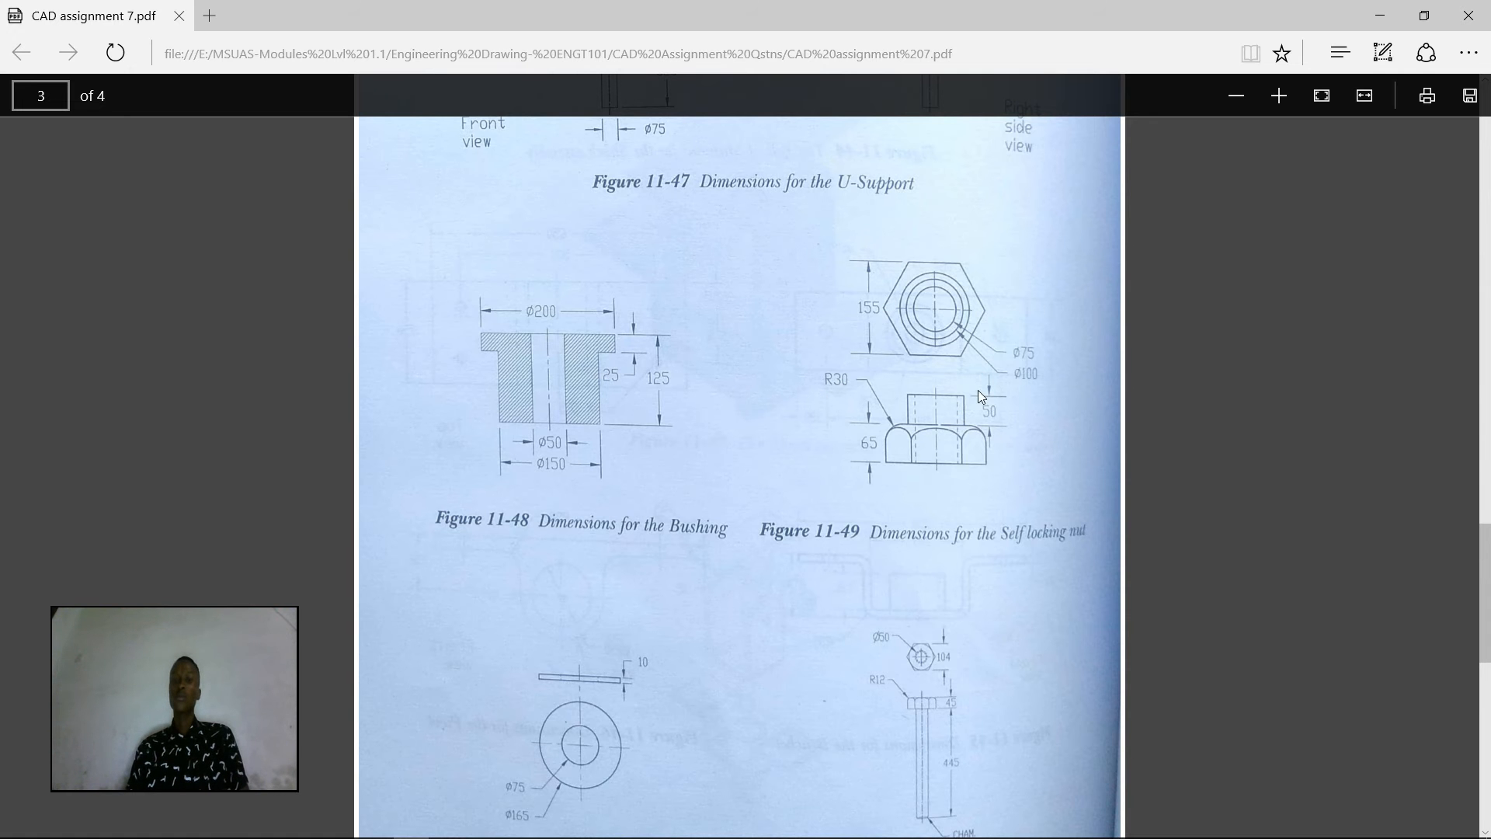
# Open Pro/ENGINEER without continuing the page scripts, and set the working directory to the student's named folder inside MSUAS-Modules Lvl 1.1\Engineering Drawing- ENGT101
pyautogui.click(1380, 15)
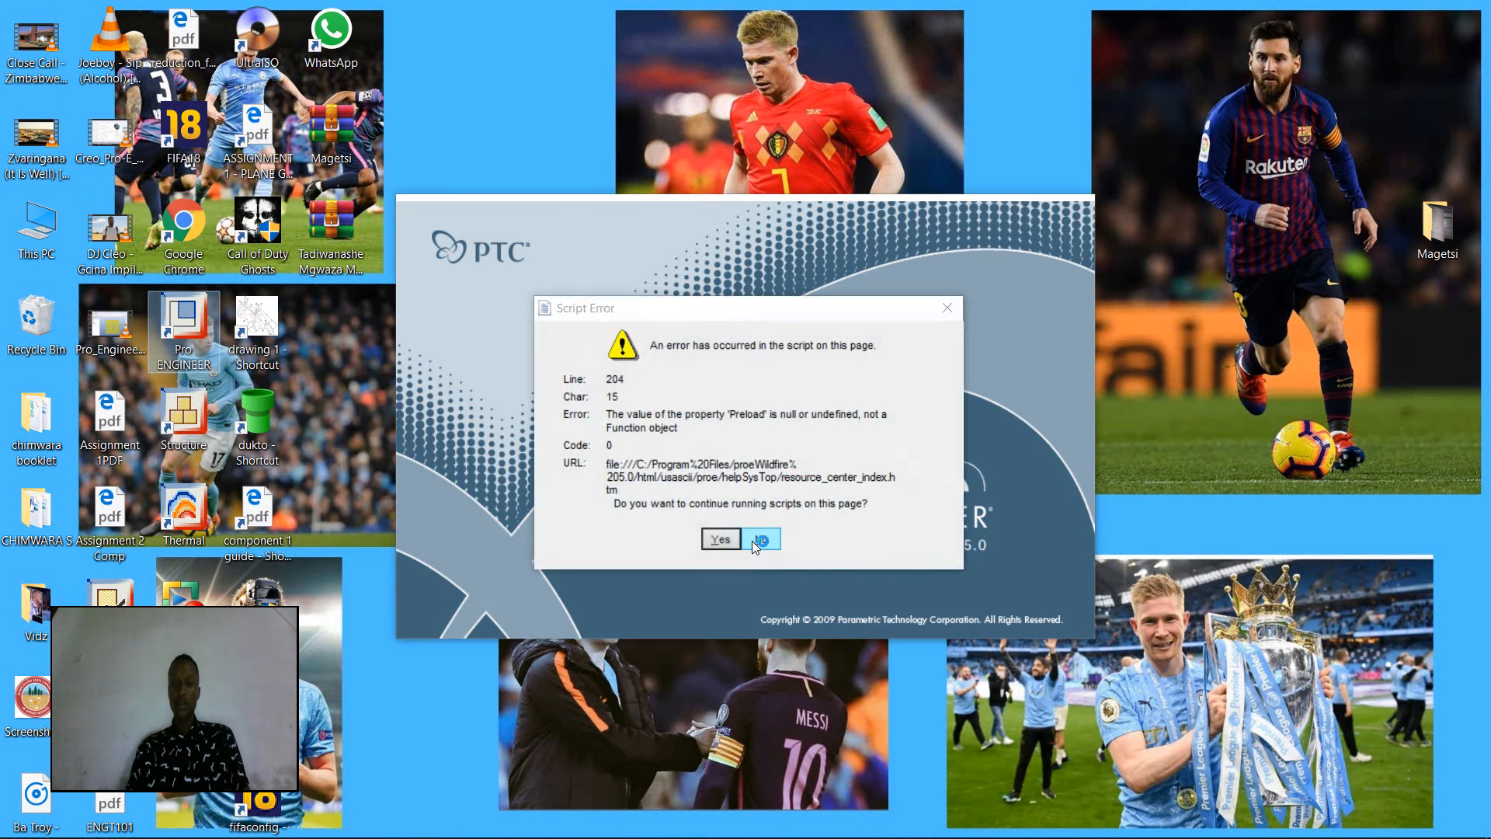
pyautogui.click(755, 541)
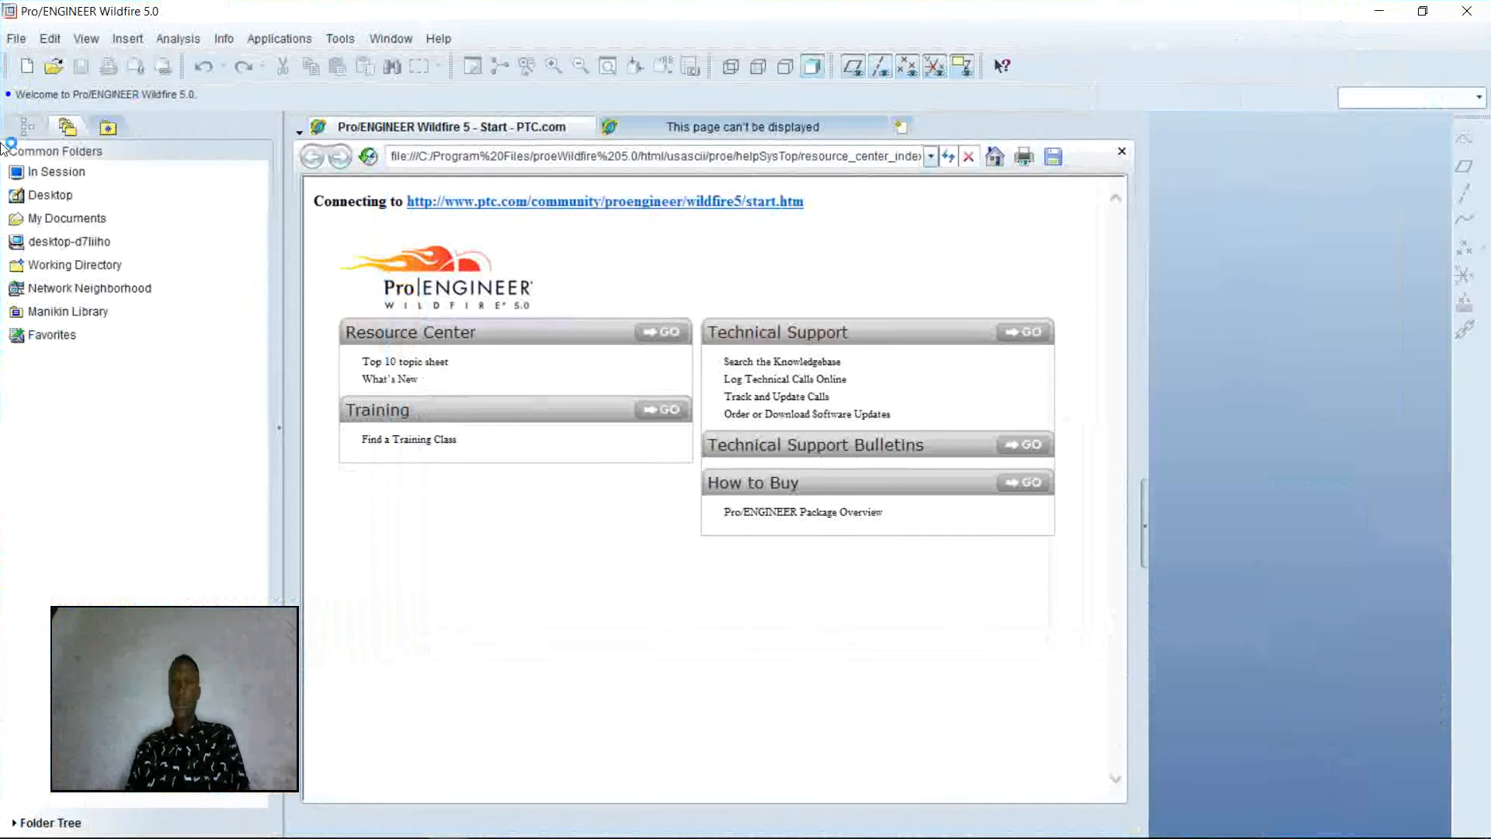
pyautogui.click(15, 39)
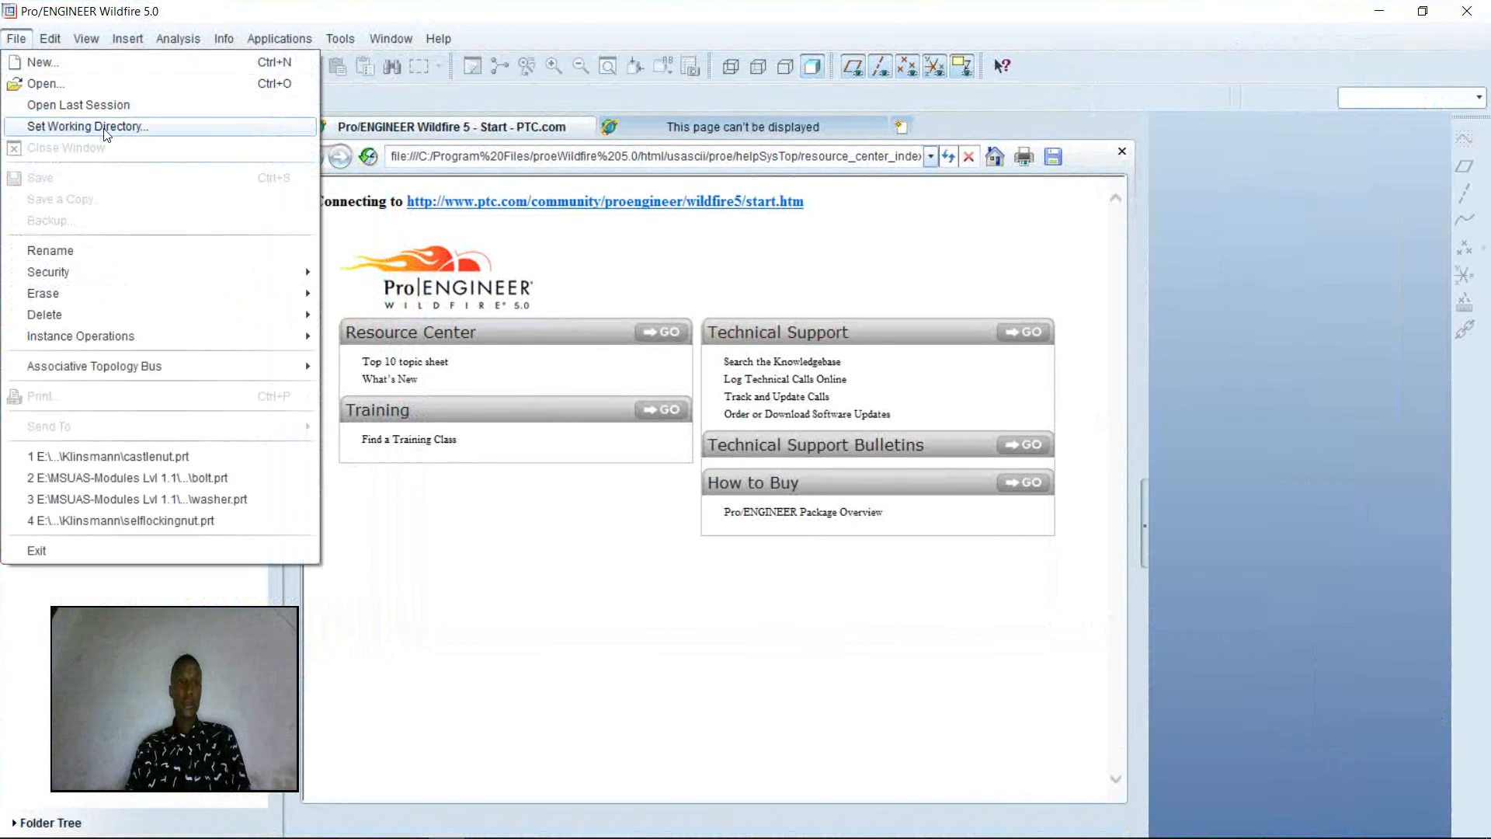
pyautogui.click(106, 127)
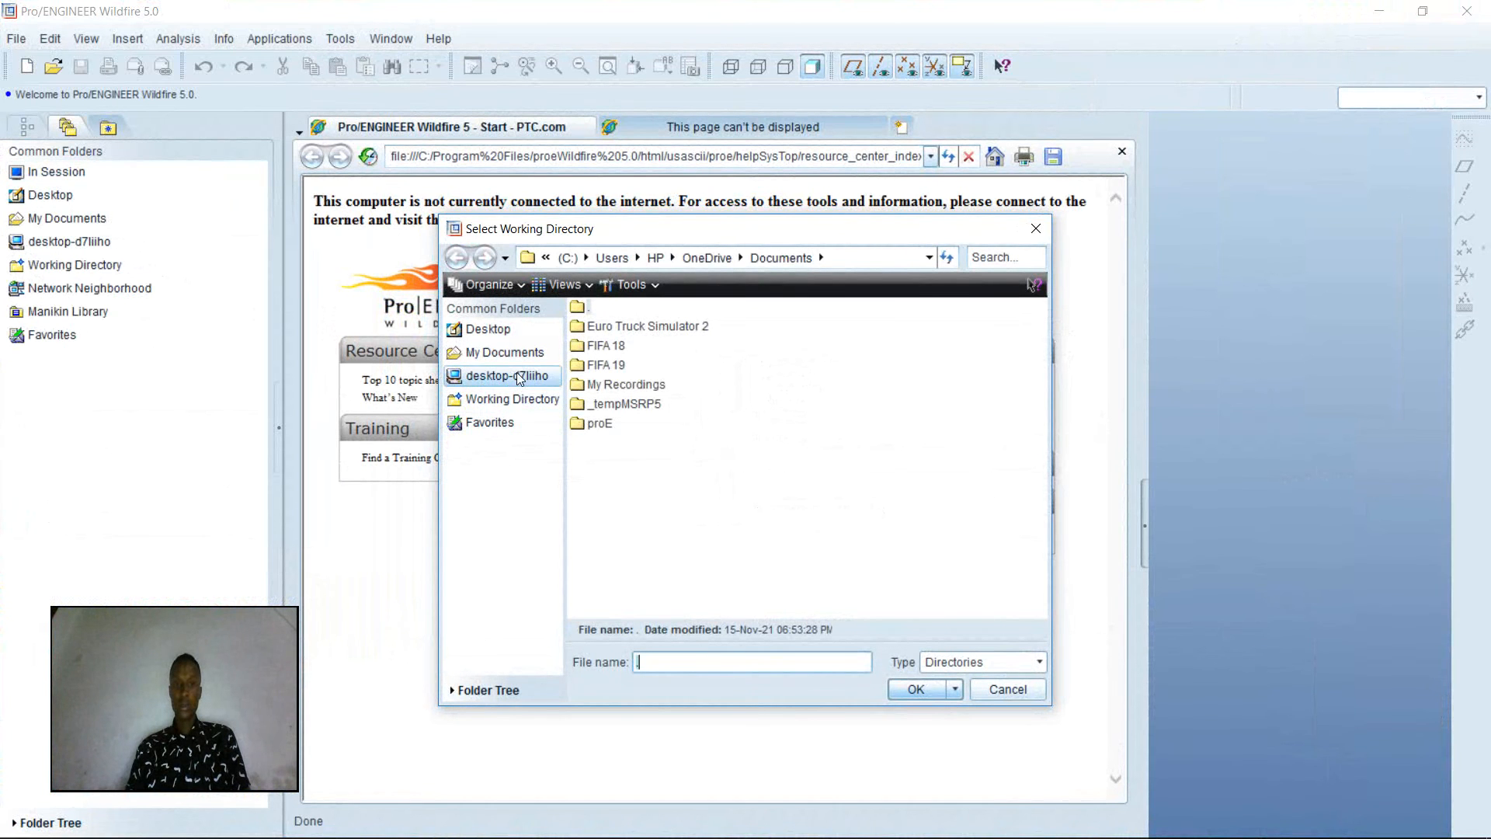
pyautogui.click(519, 376)
pyautogui.doubleClick(580, 368)
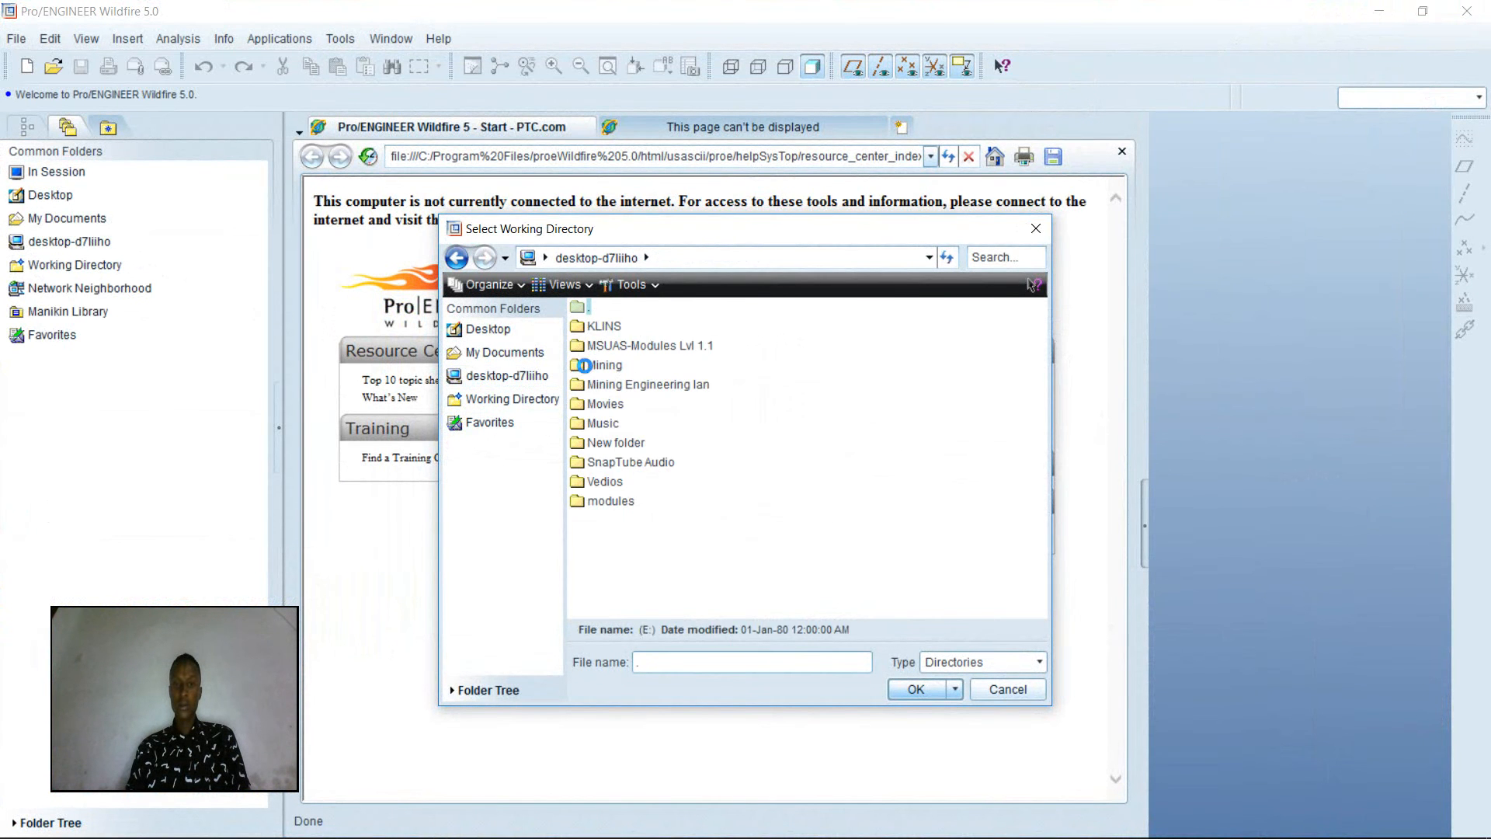
pyautogui.click(642, 351)
pyautogui.doubleClick(643, 351)
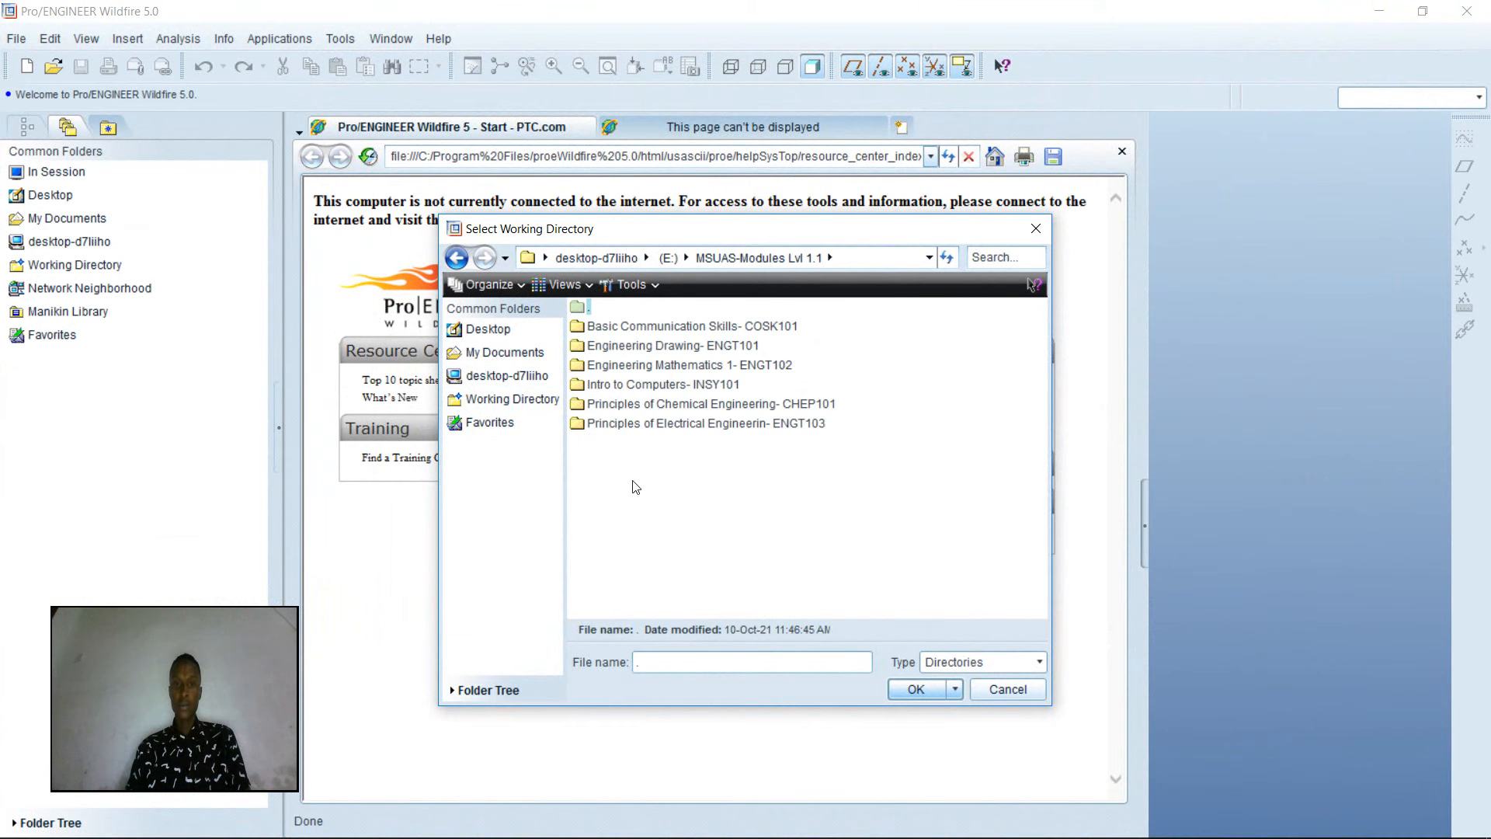
pyautogui.doubleClick(632, 347)
pyautogui.click(610, 426)
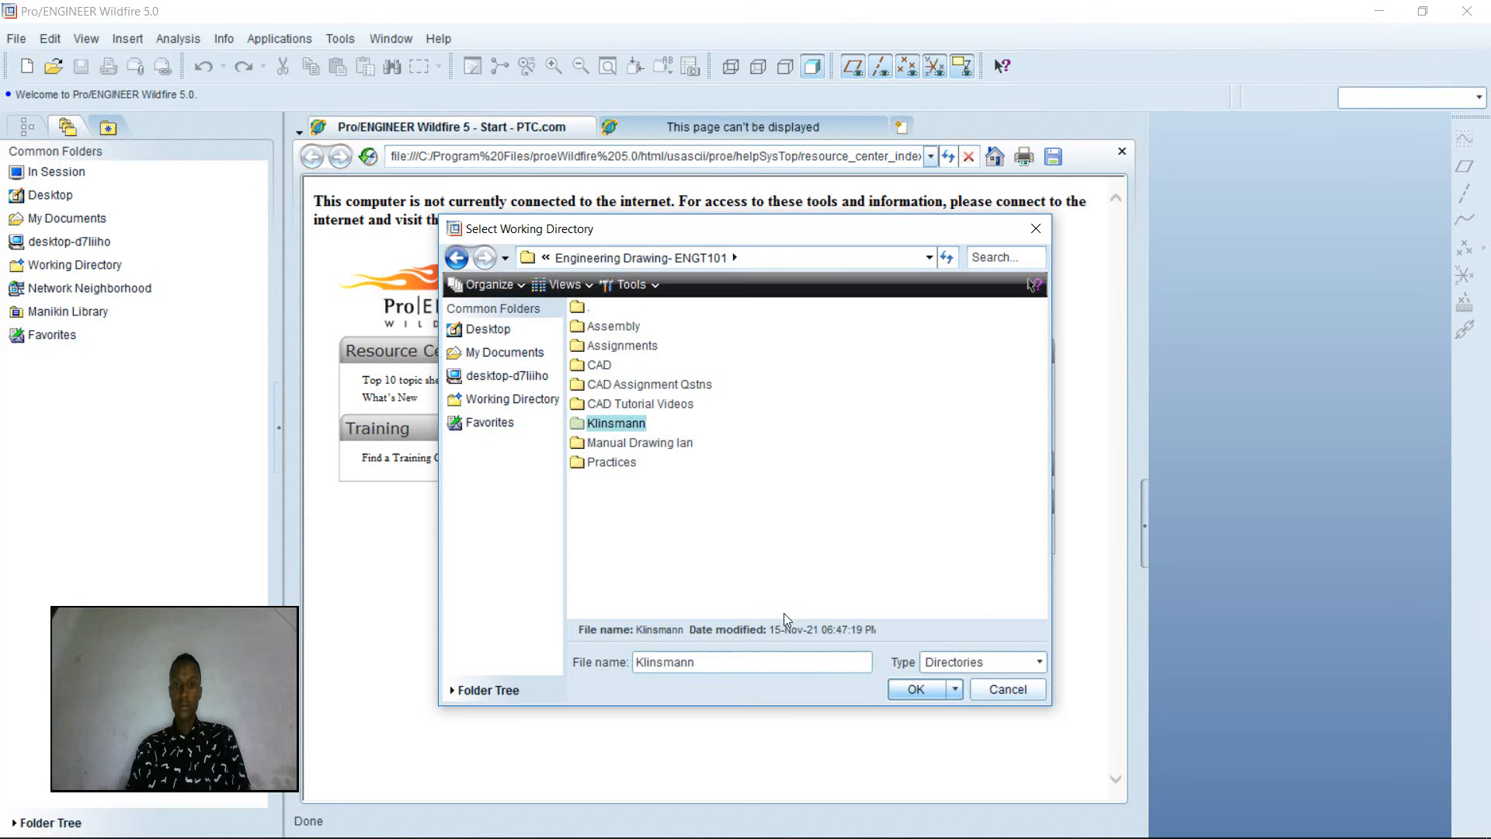
pyautogui.click(917, 689)
# Create a solid part named SELFLOCKINGNUT from the mmns_part_solid template, entering the modeller's name for MODELED_BY
pyautogui.click(26, 67)
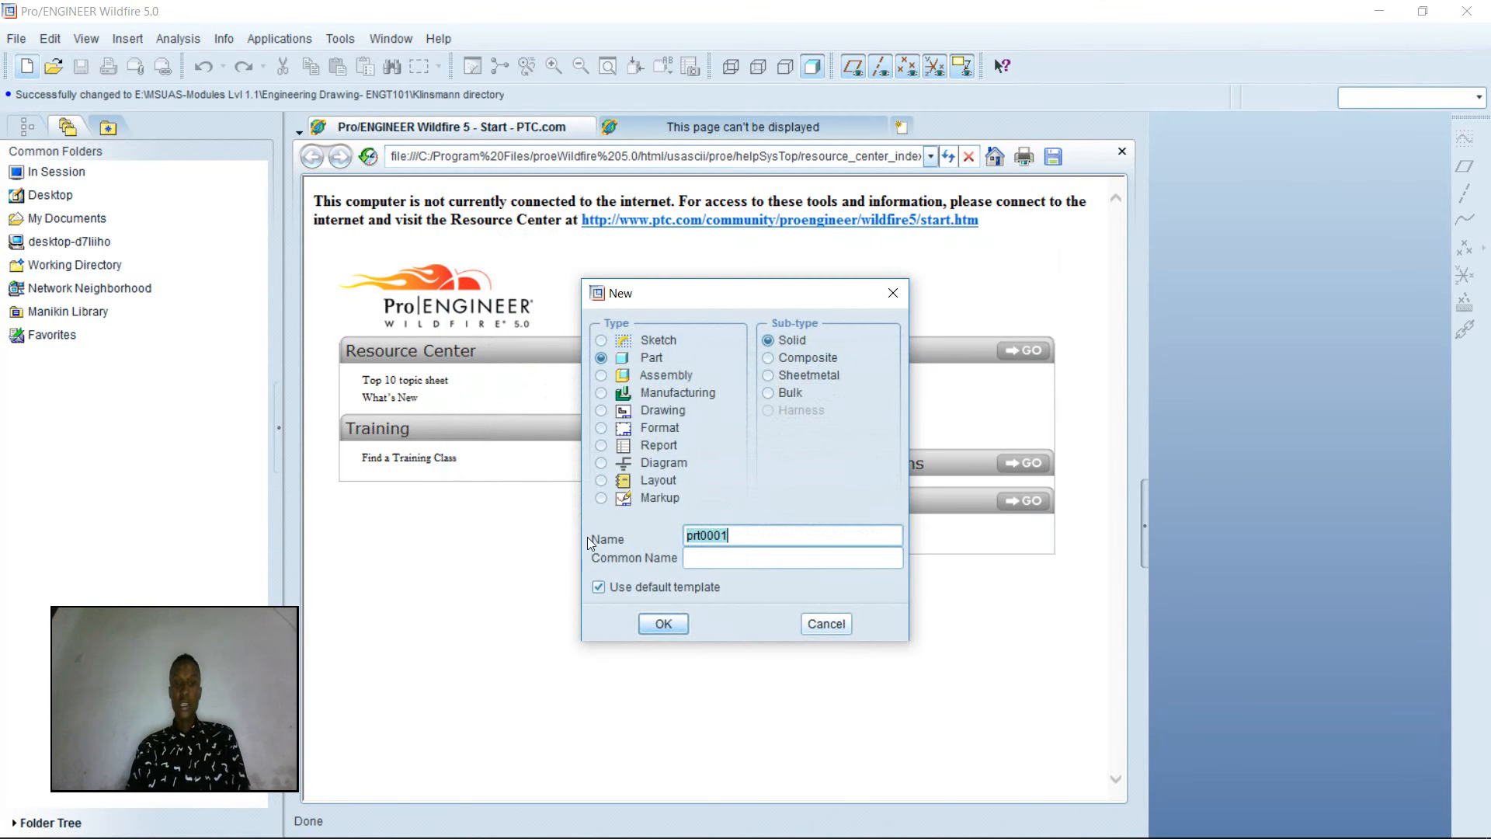
pyautogui.write('SEL')
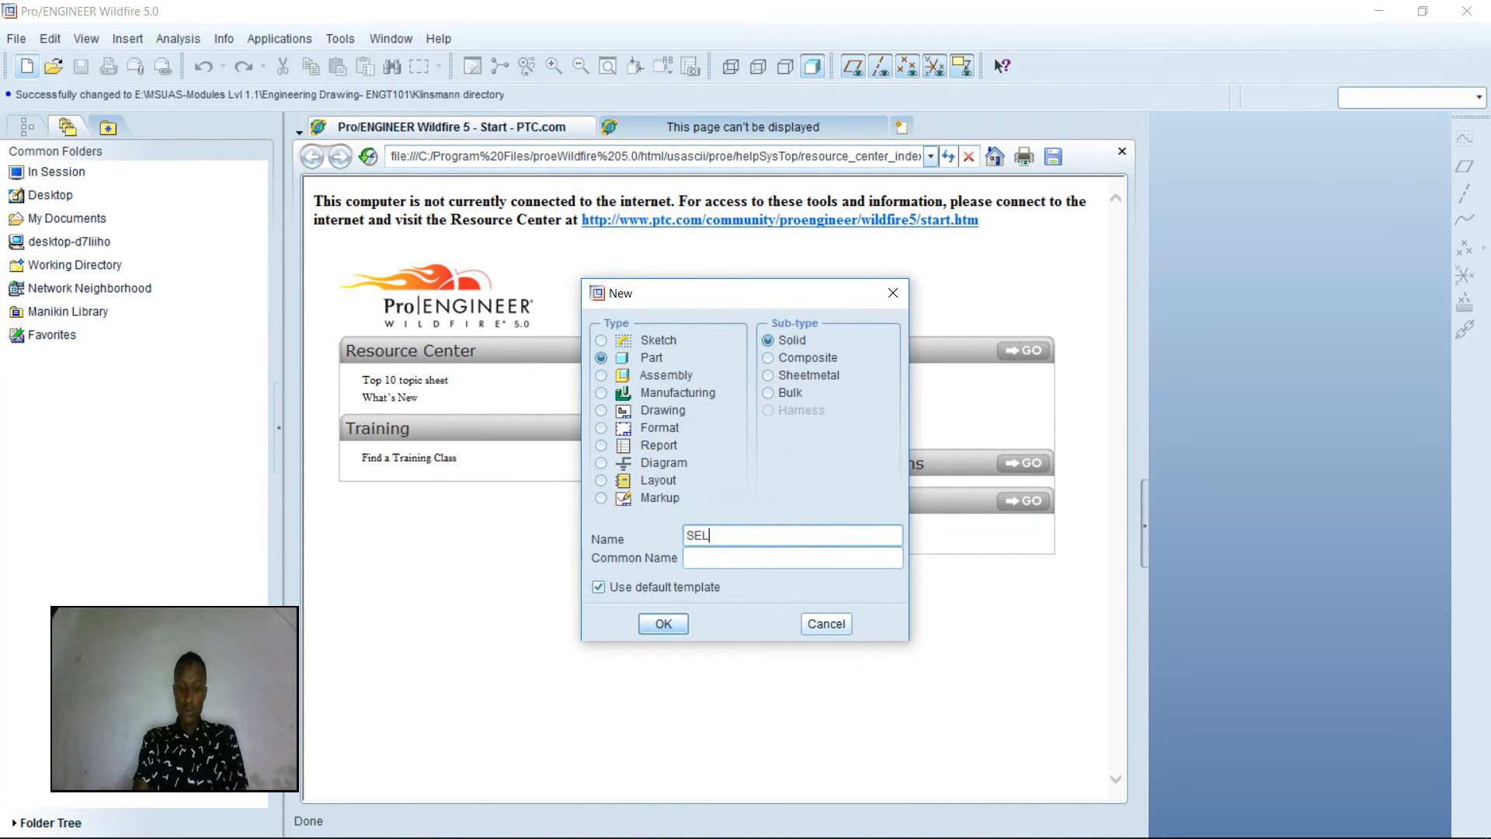
pyautogui.write('FLOCKINGNUT')
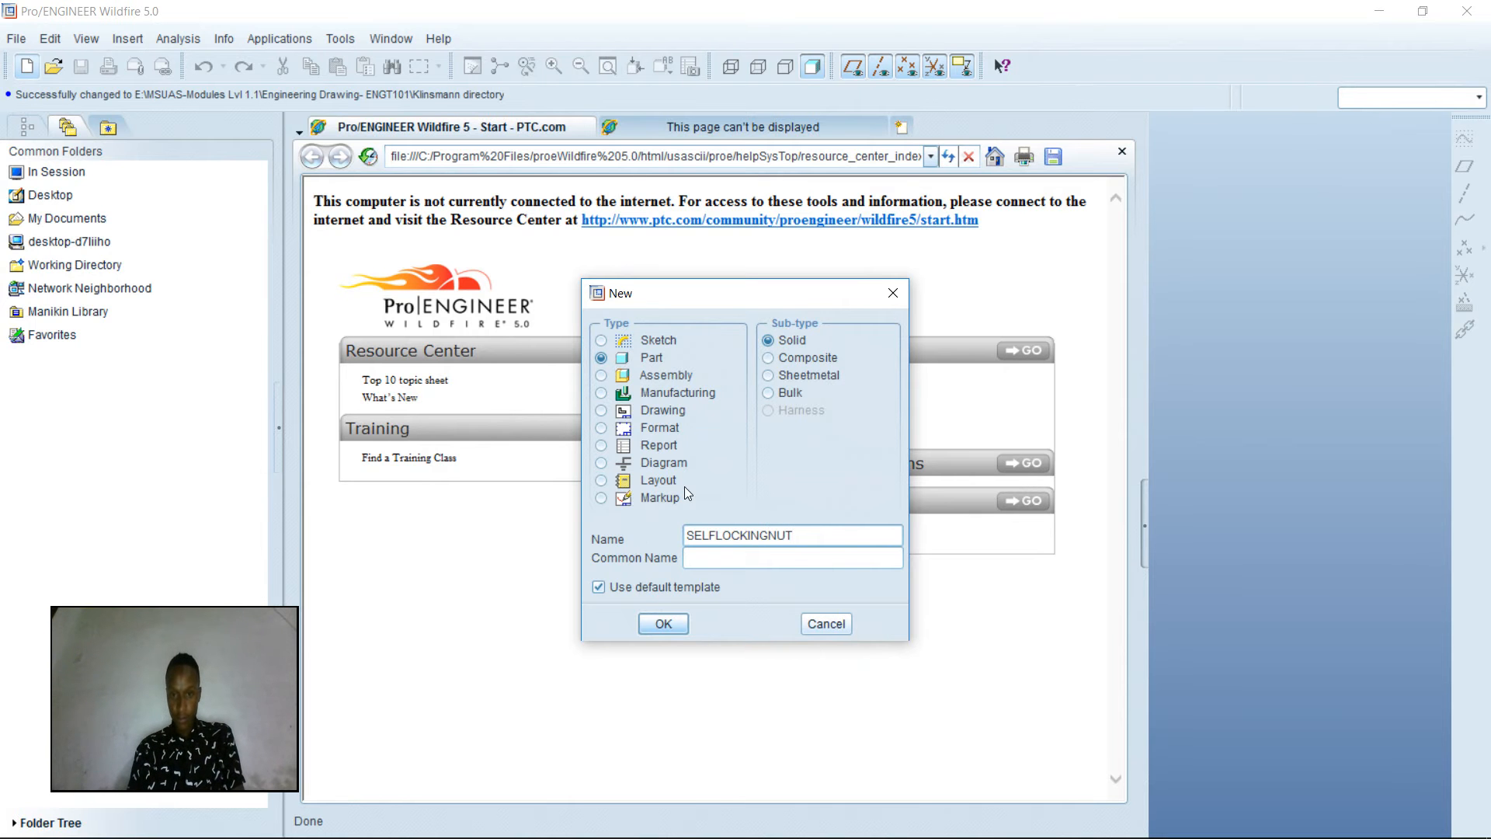
pyautogui.click(598, 589)
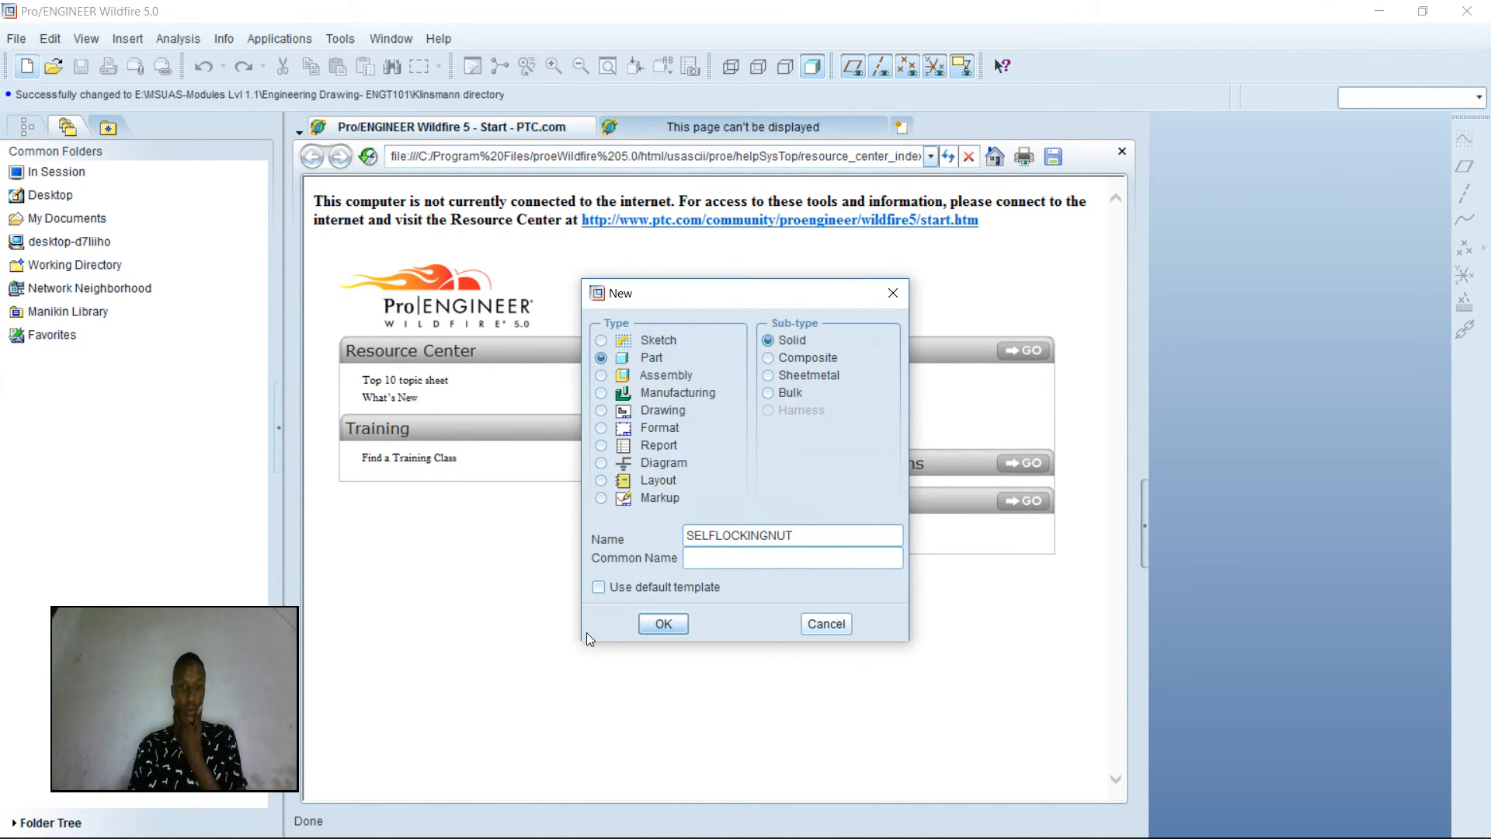
pyautogui.click(666, 622)
pyautogui.click(776, 460)
pyautogui.write('KLINSMANN')
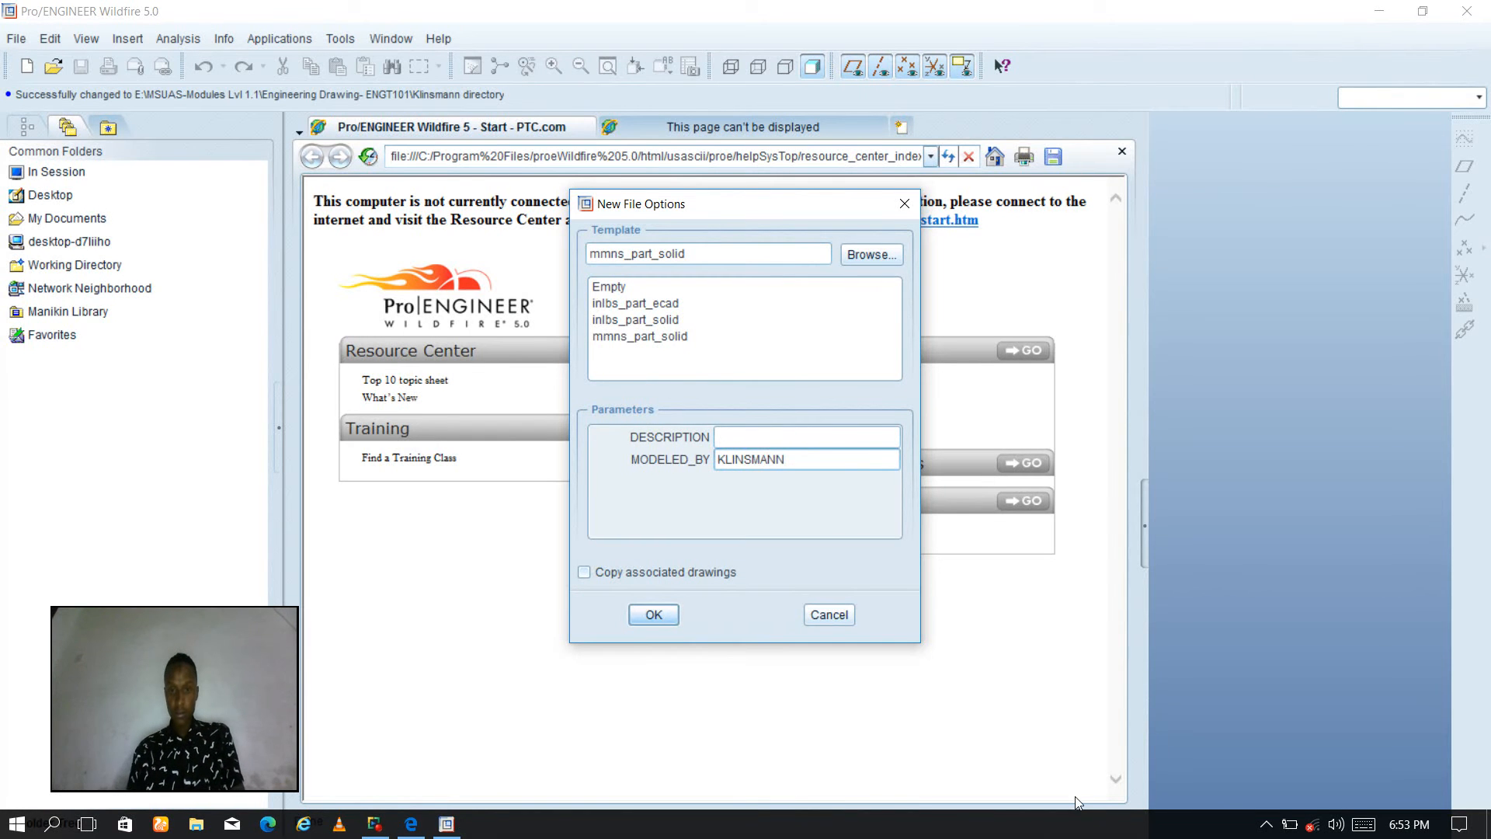
pyautogui.click(653, 614)
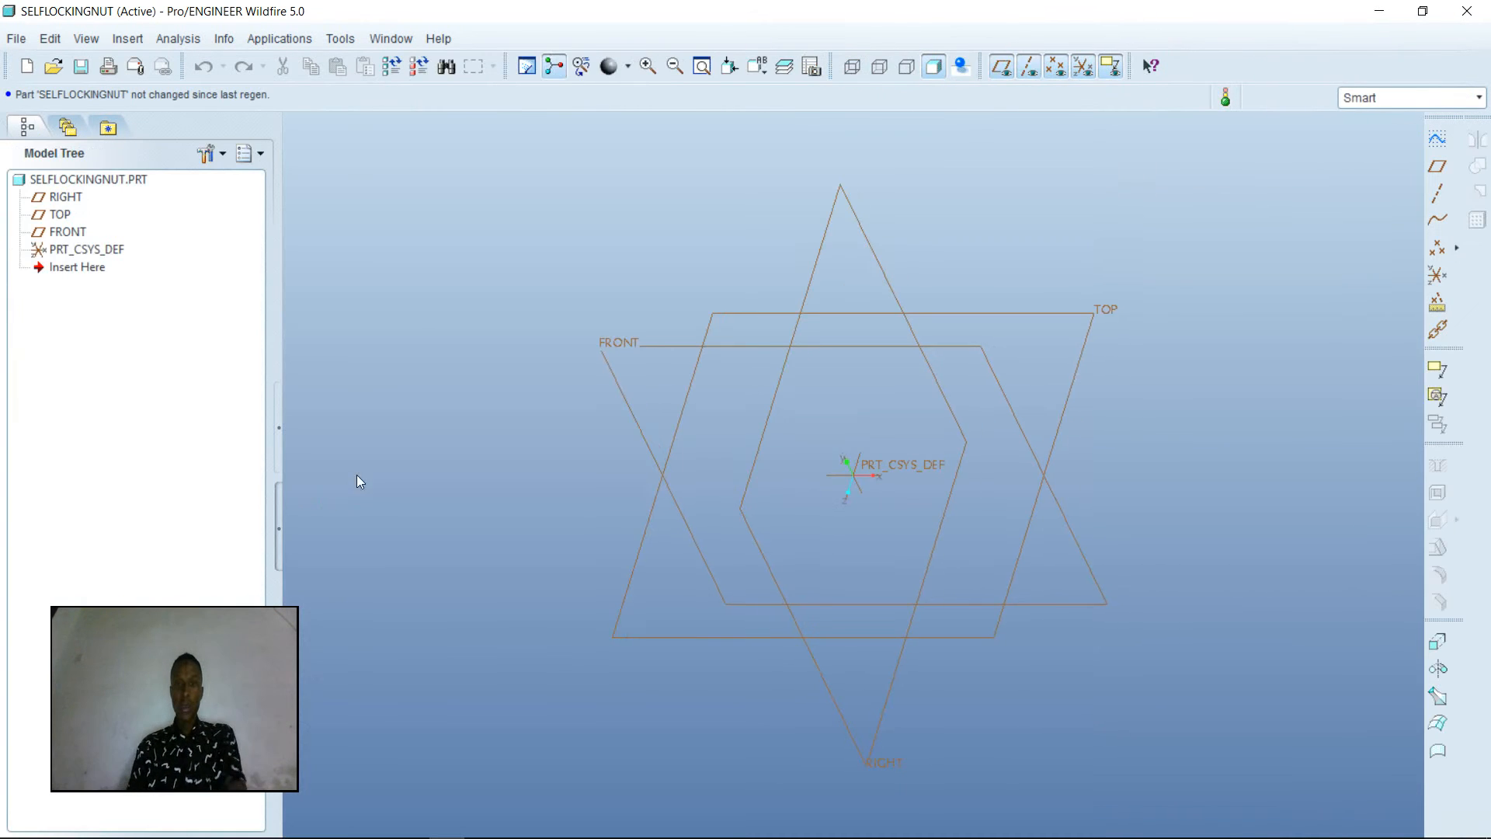
# Start a sketch on the FRONT datum plane, using the RIGHT plane as the right-facing orientation reference
pyautogui.click(608, 343)
pyautogui.click(1443, 146)
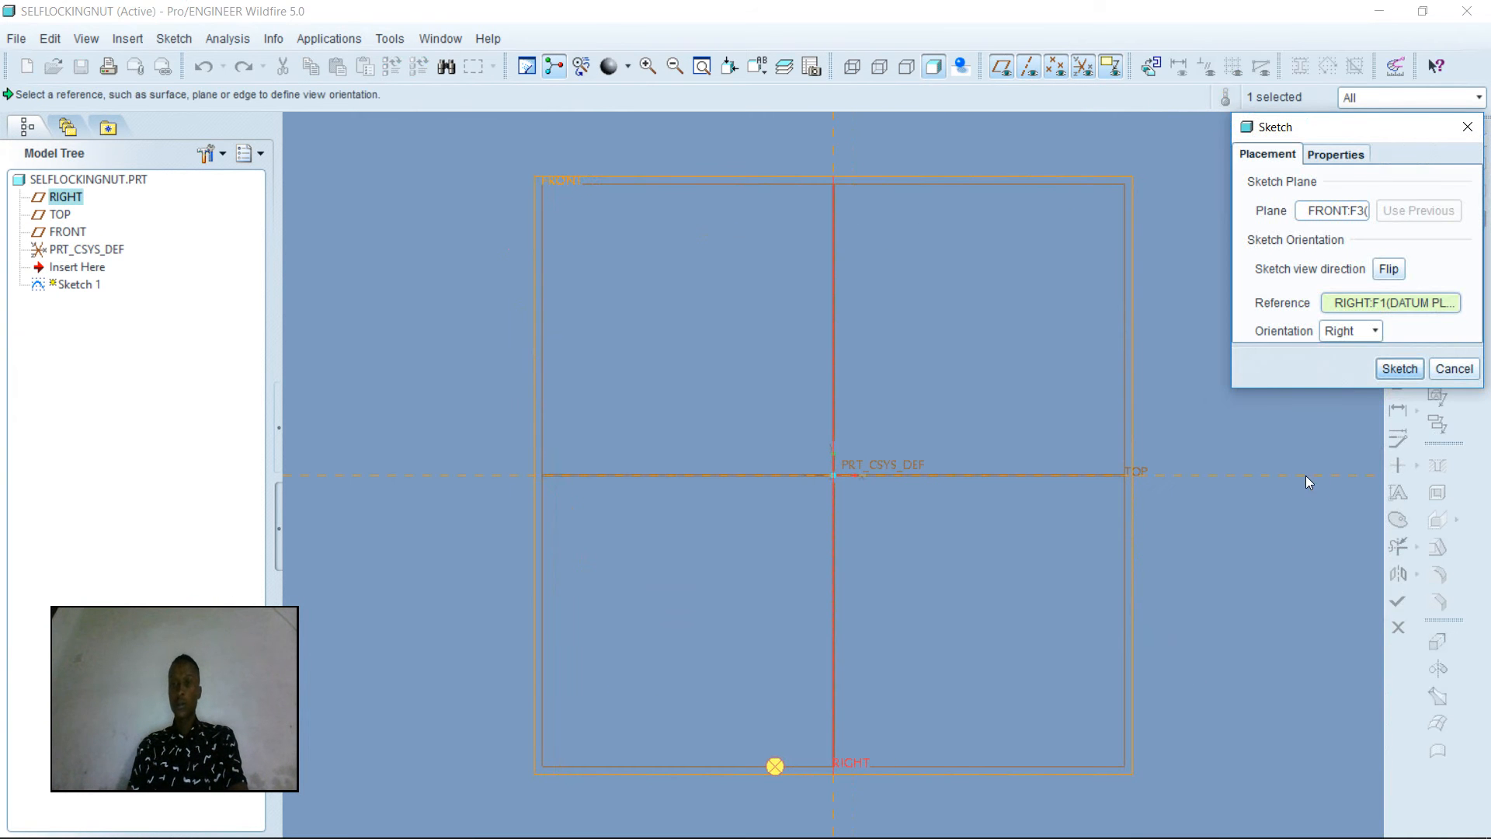
pyautogui.click(1399, 368)
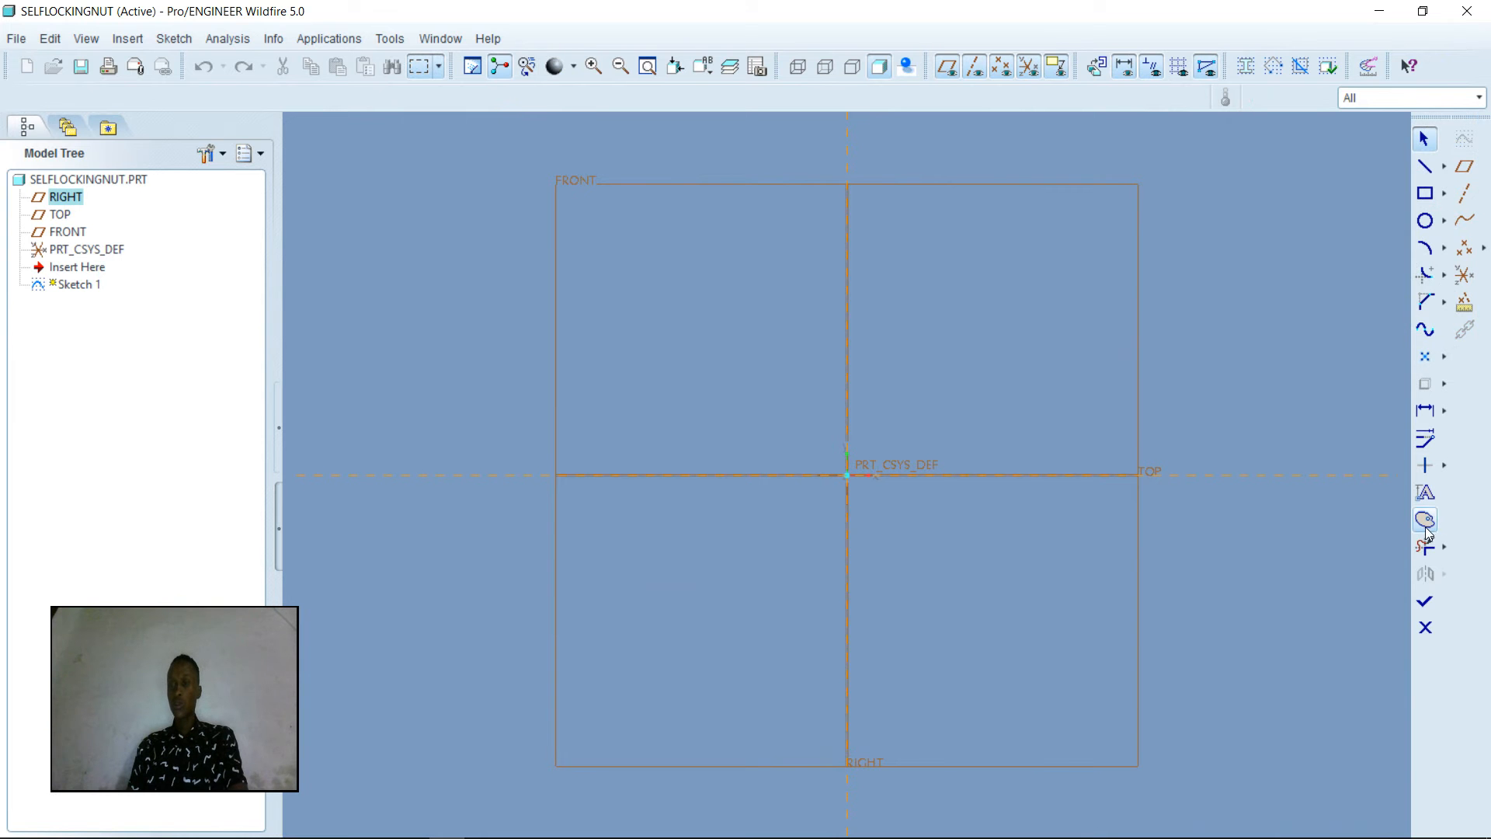
# Insert a hexagon from the Sketcher Palette at a scale of about 62.92, centred slightly below the origin
pyautogui.click(1426, 528)
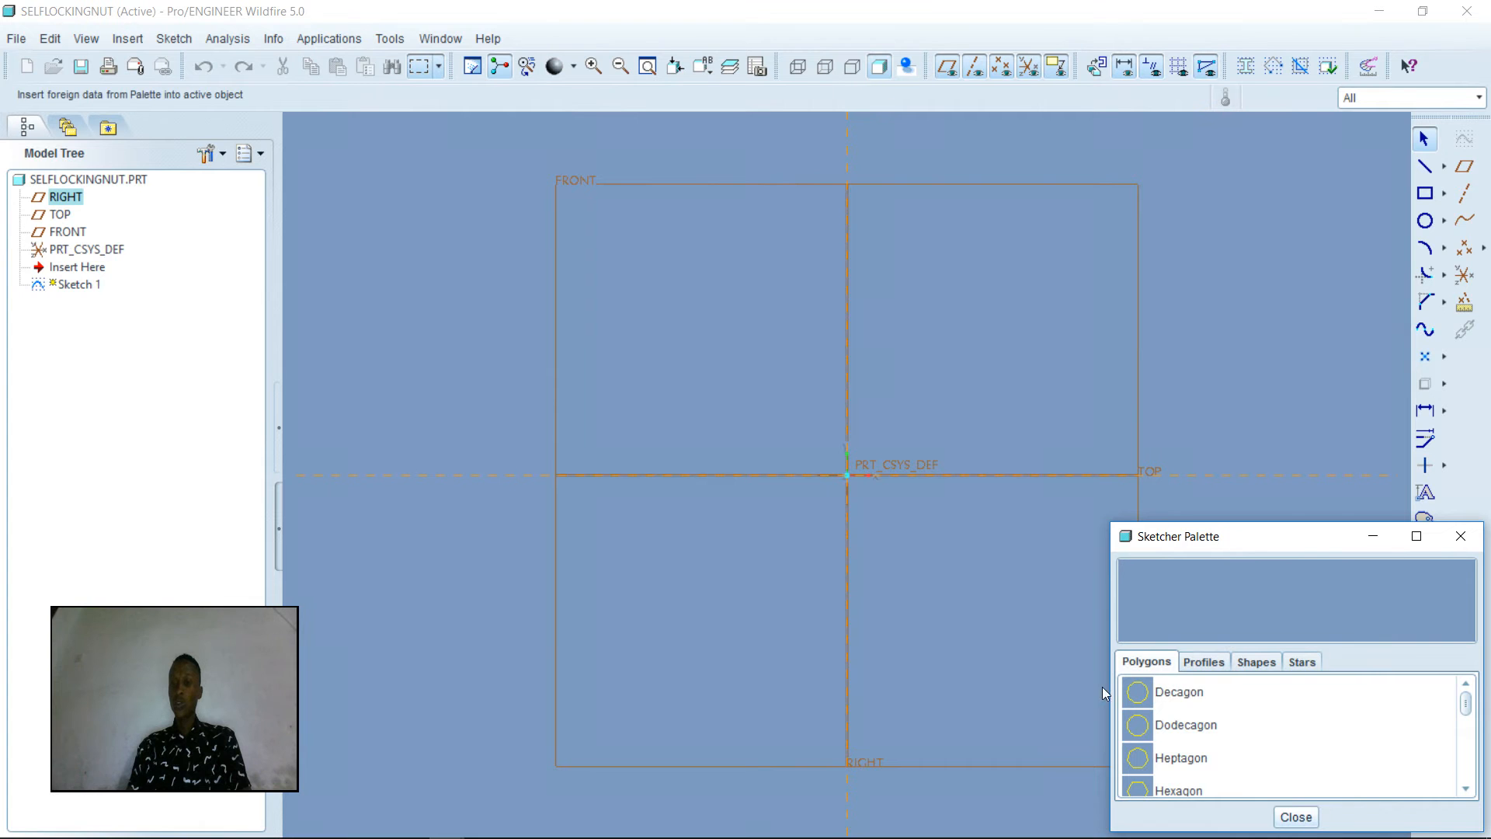
pyautogui.scroll(-1, 1192, 712)
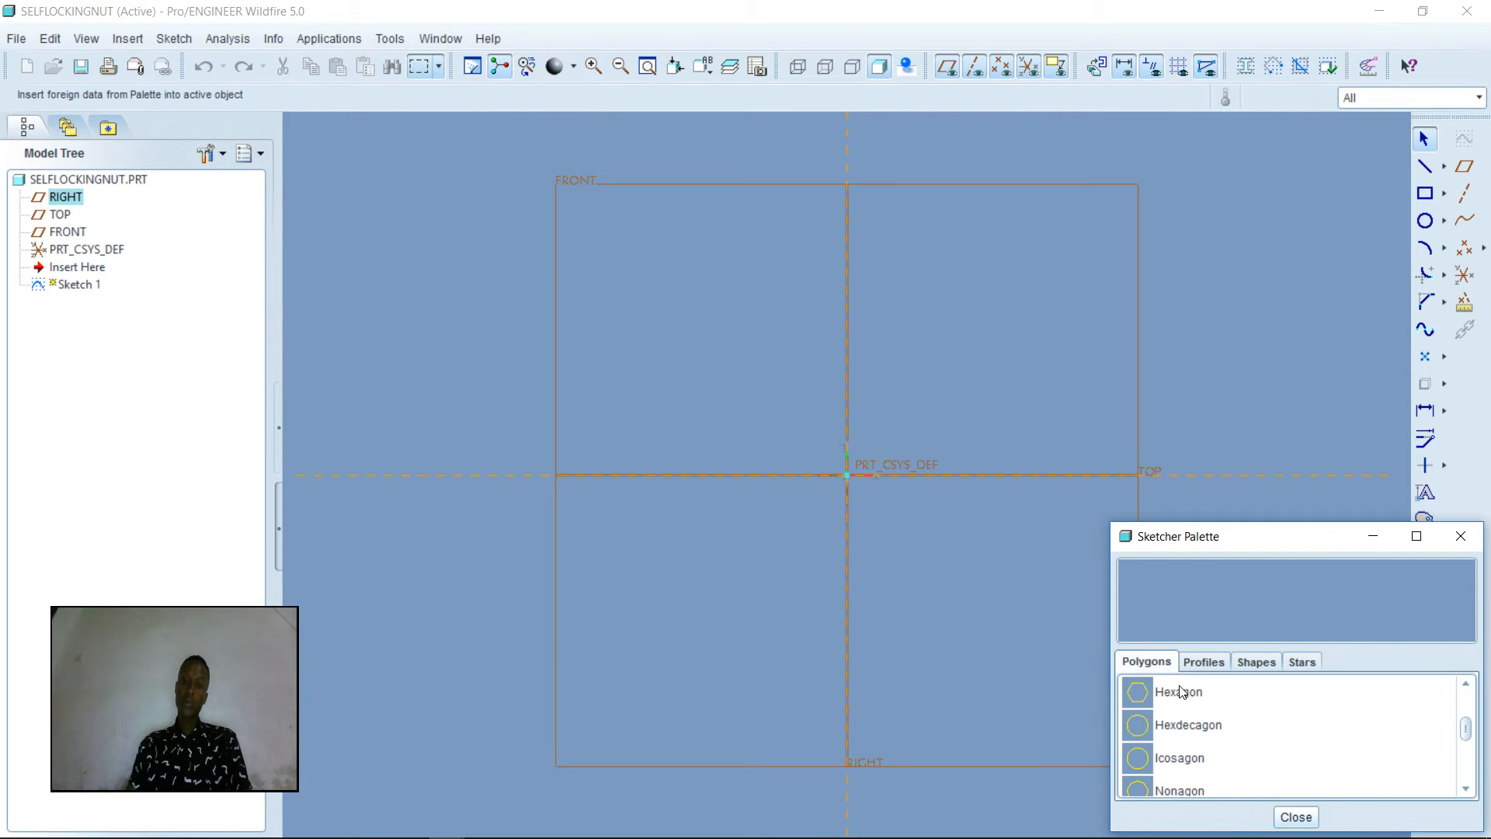
pyautogui.doubleClick(1180, 690)
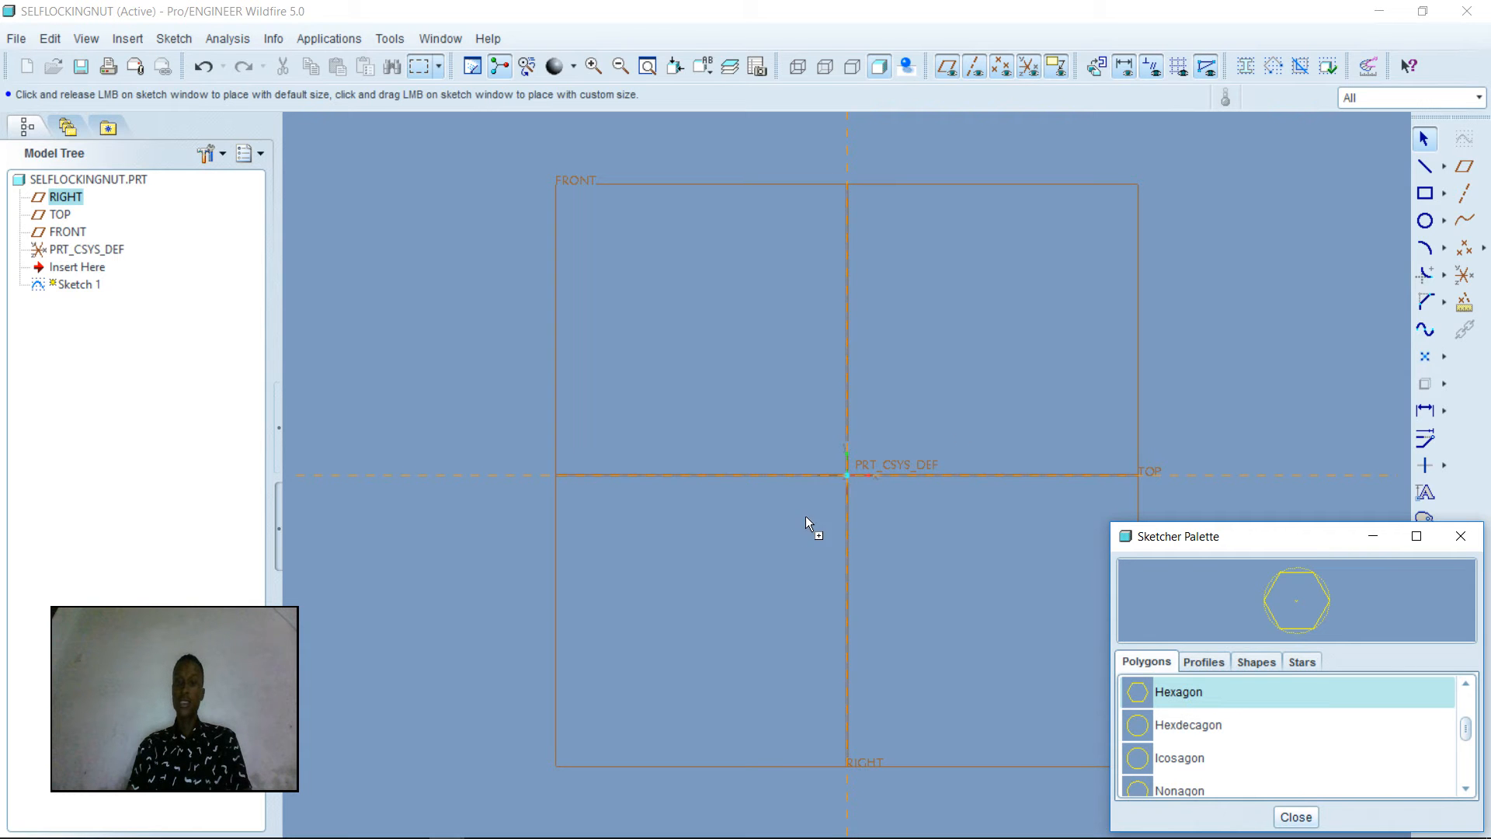
pyautogui.click(846, 493)
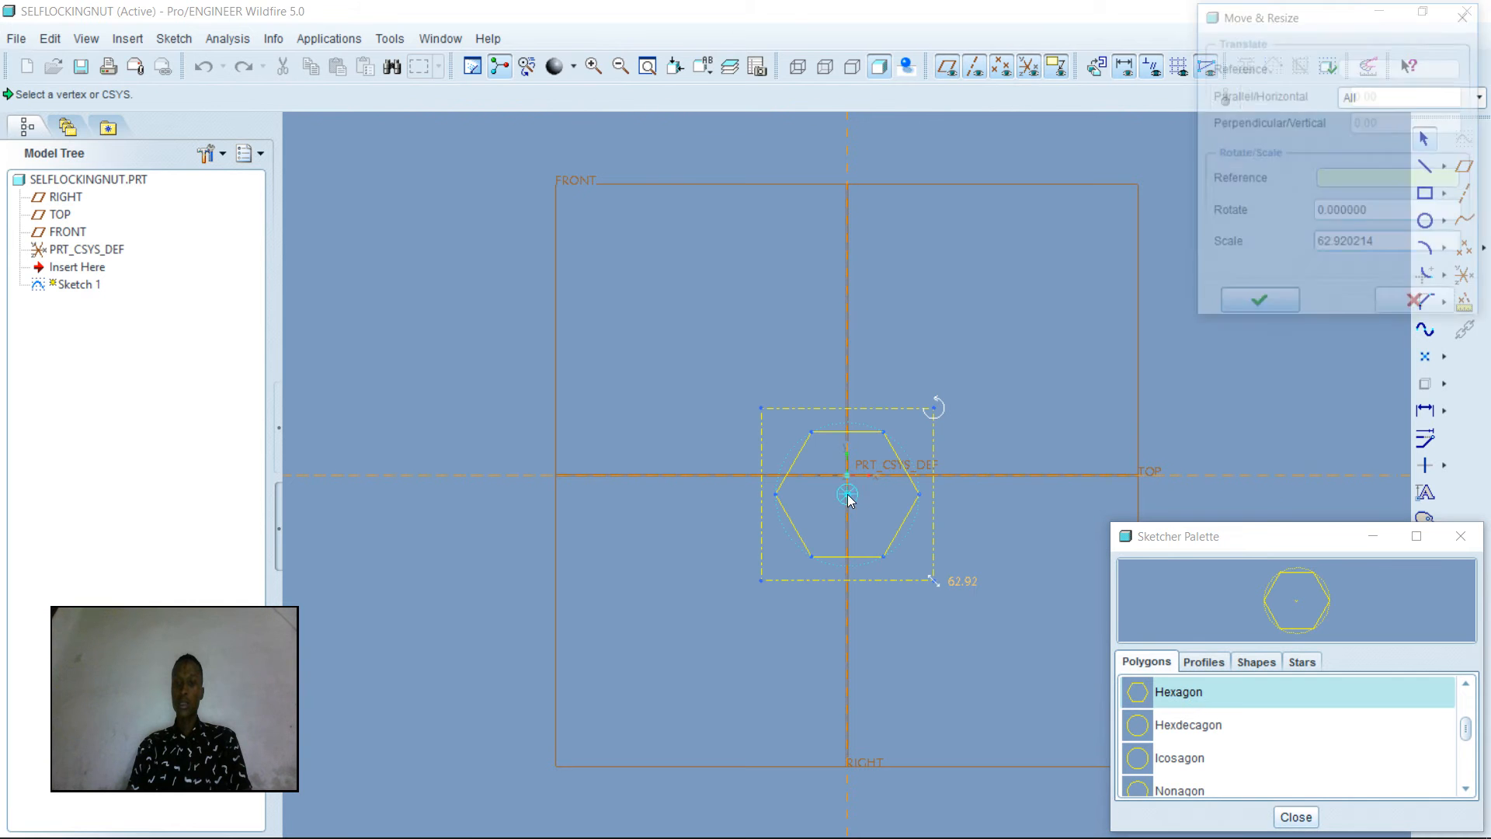
pyautogui.click(1296, 816)
pyautogui.click(1259, 306)
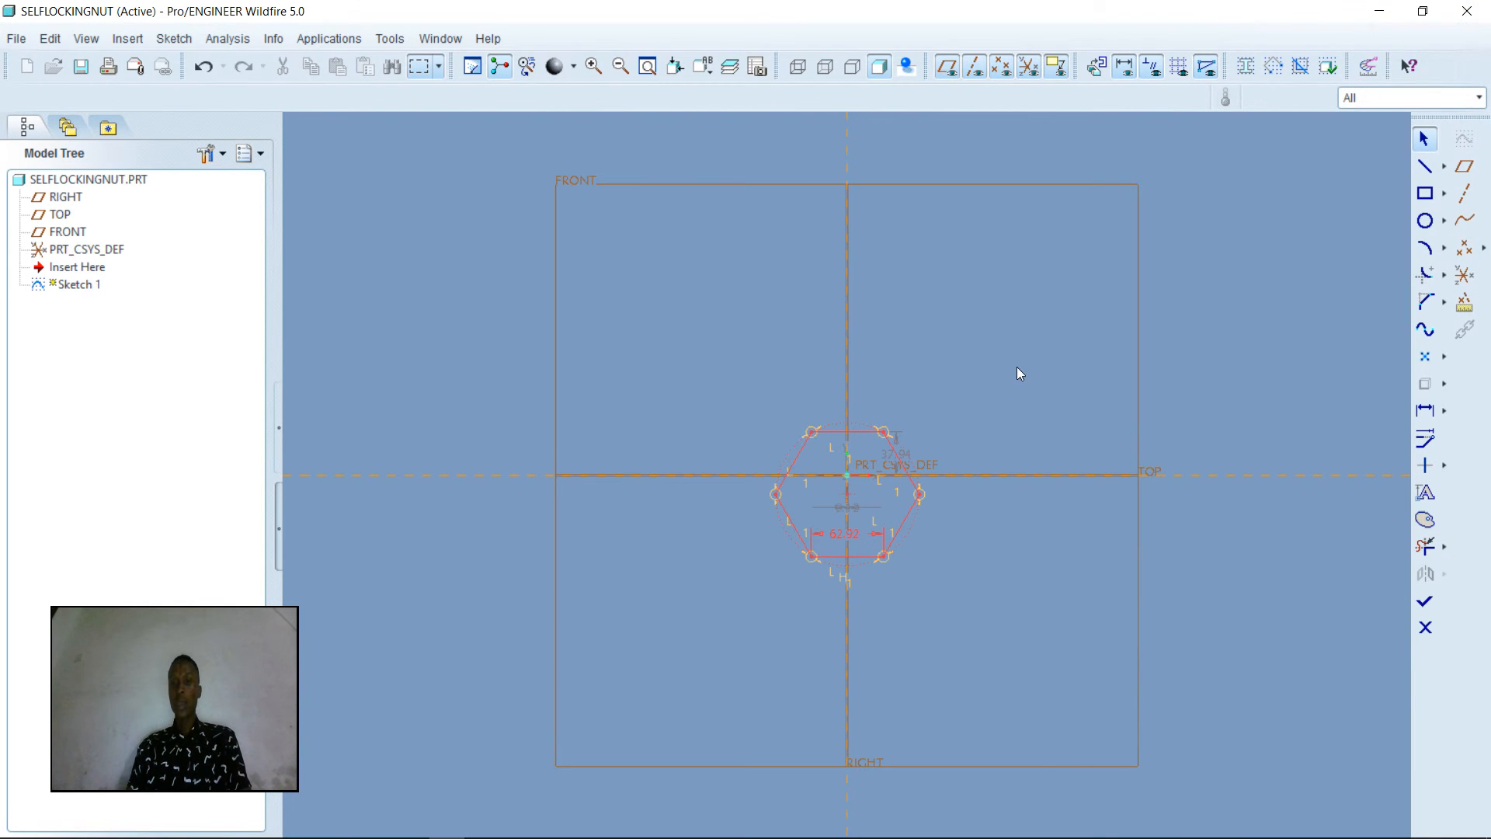
# Dimension the hexagon across its horizontal flats as 155, deleting the conflicting side-length dimension
pyautogui.click(1431, 431)
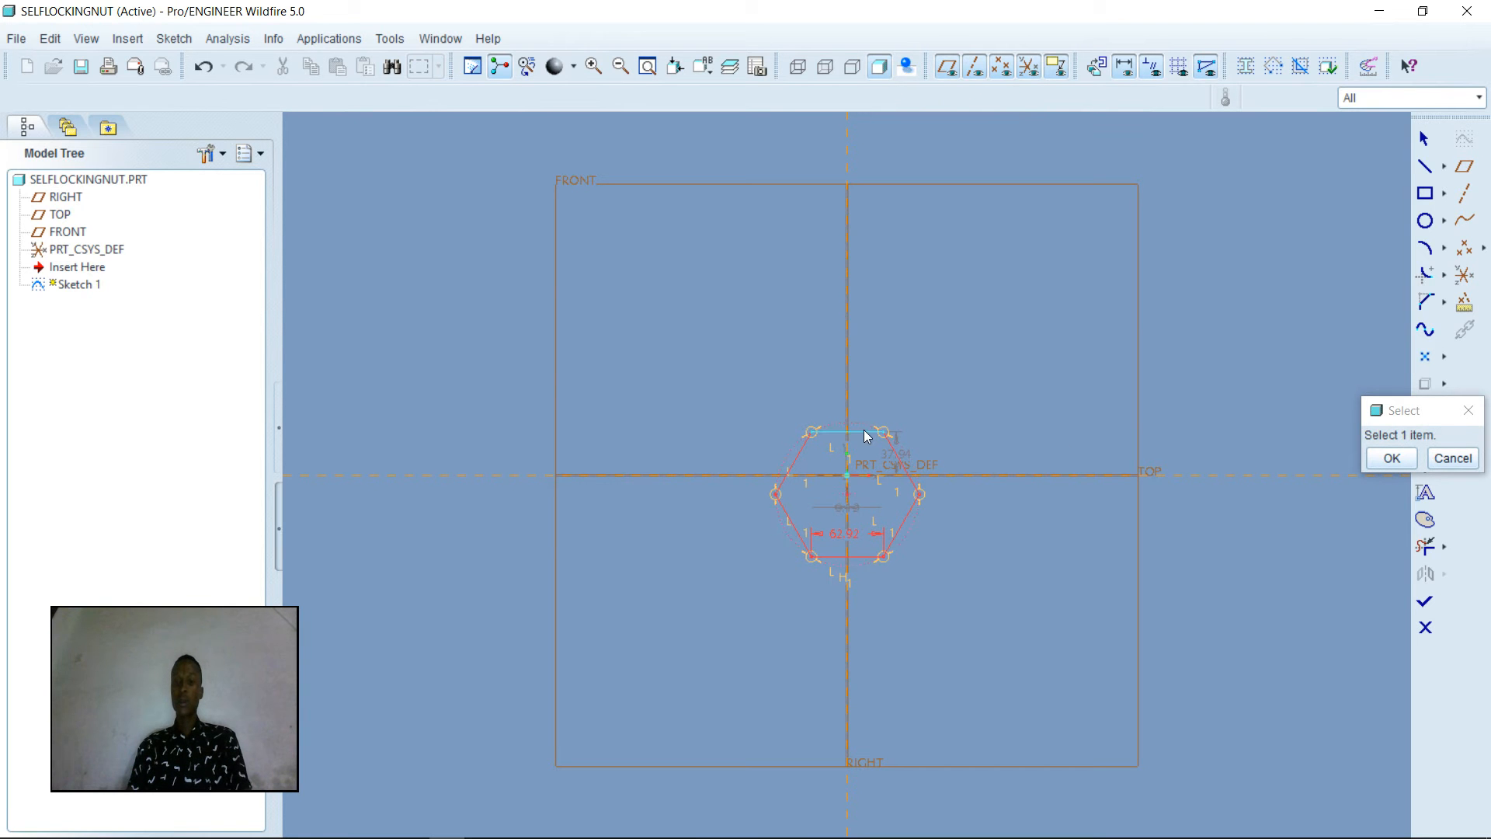
pyautogui.click(874, 554)
pyautogui.middleClick(973, 507)
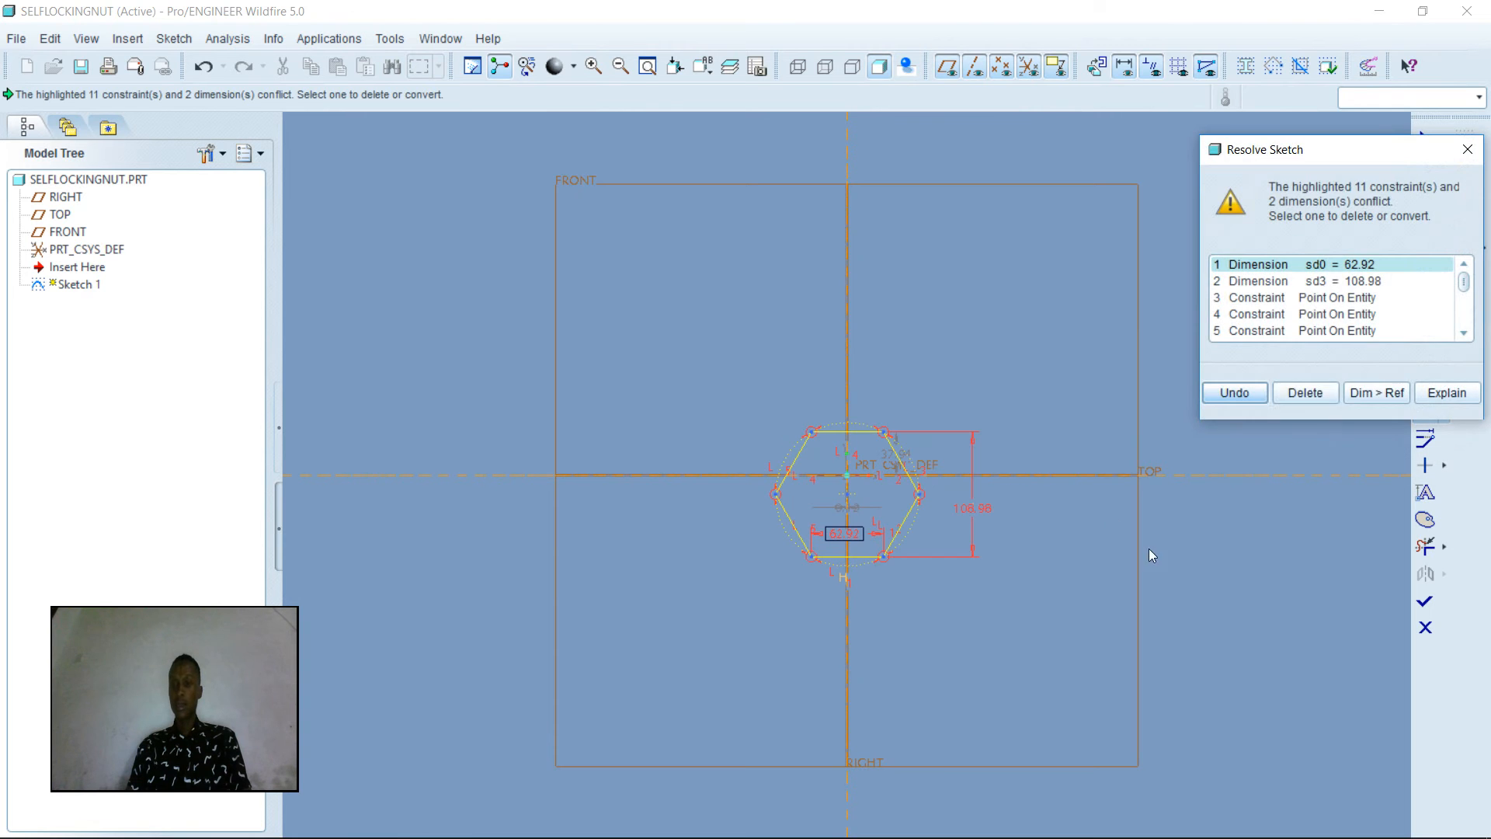
pyautogui.click(1307, 392)
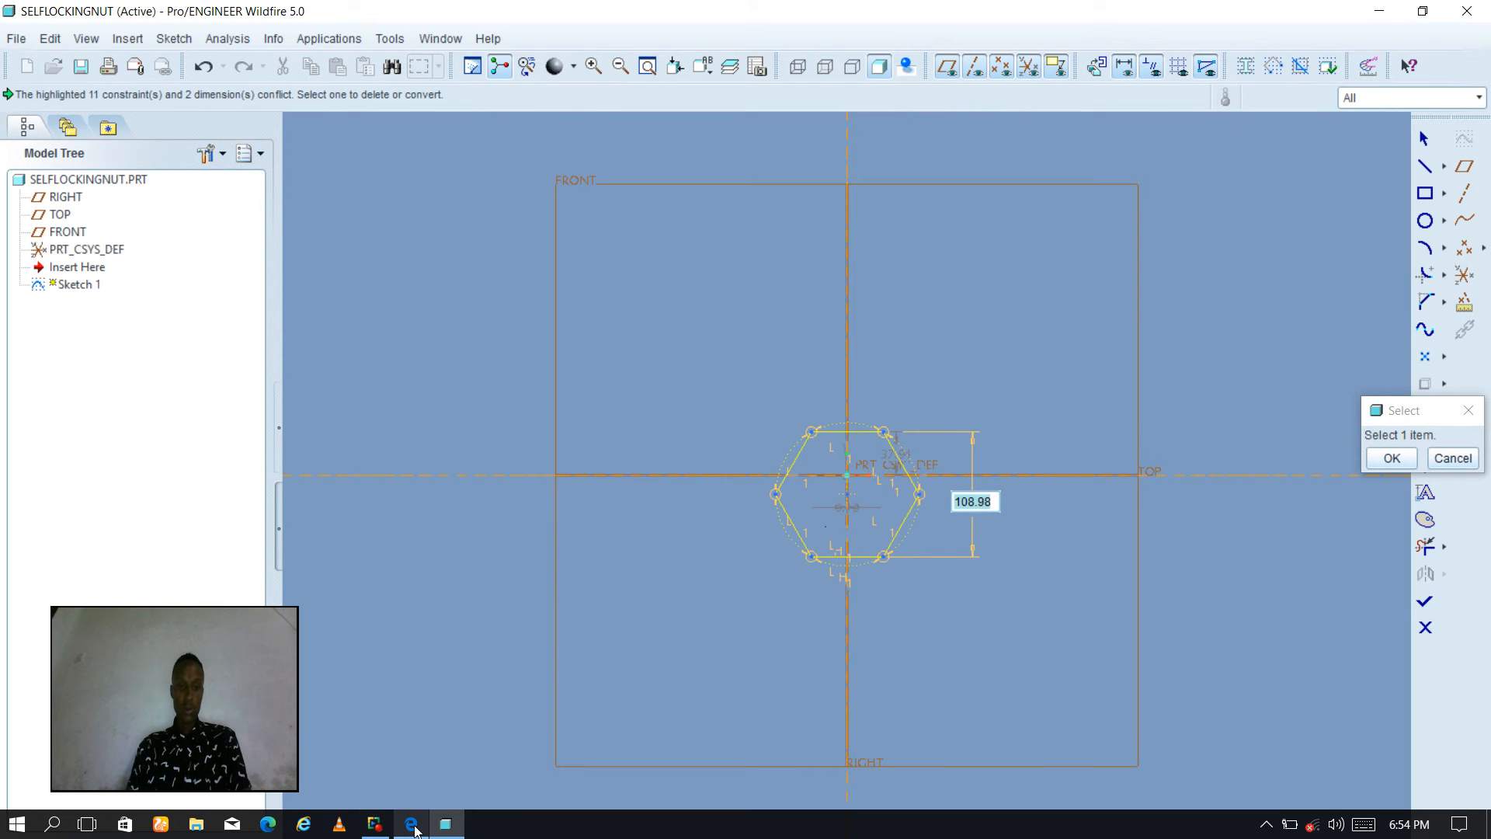
pyautogui.moveTo(415, 831)
pyautogui.moveTo(457, 767)
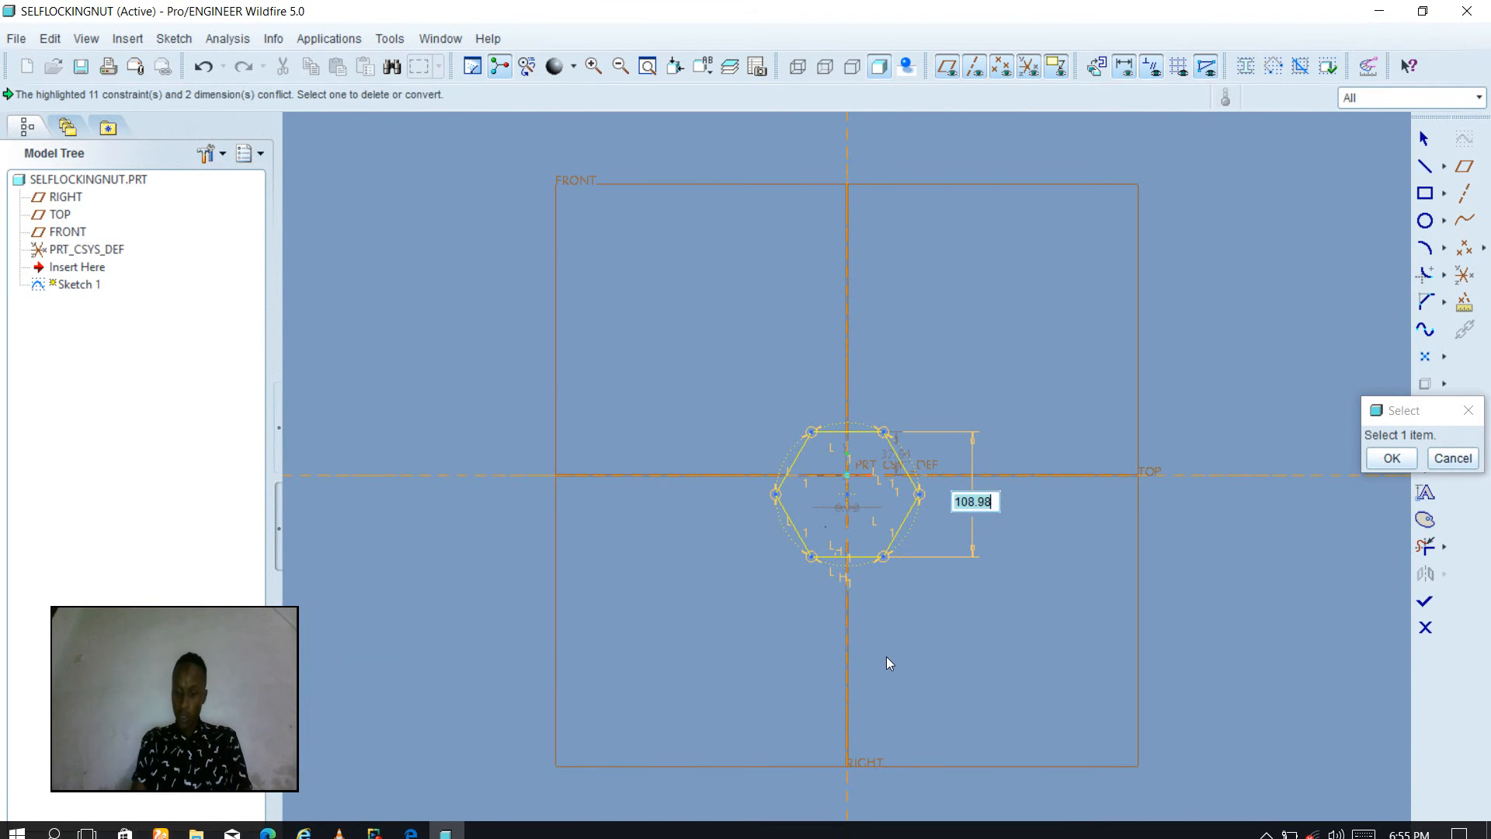
pyautogui.write('155')
pyautogui.press('Return')
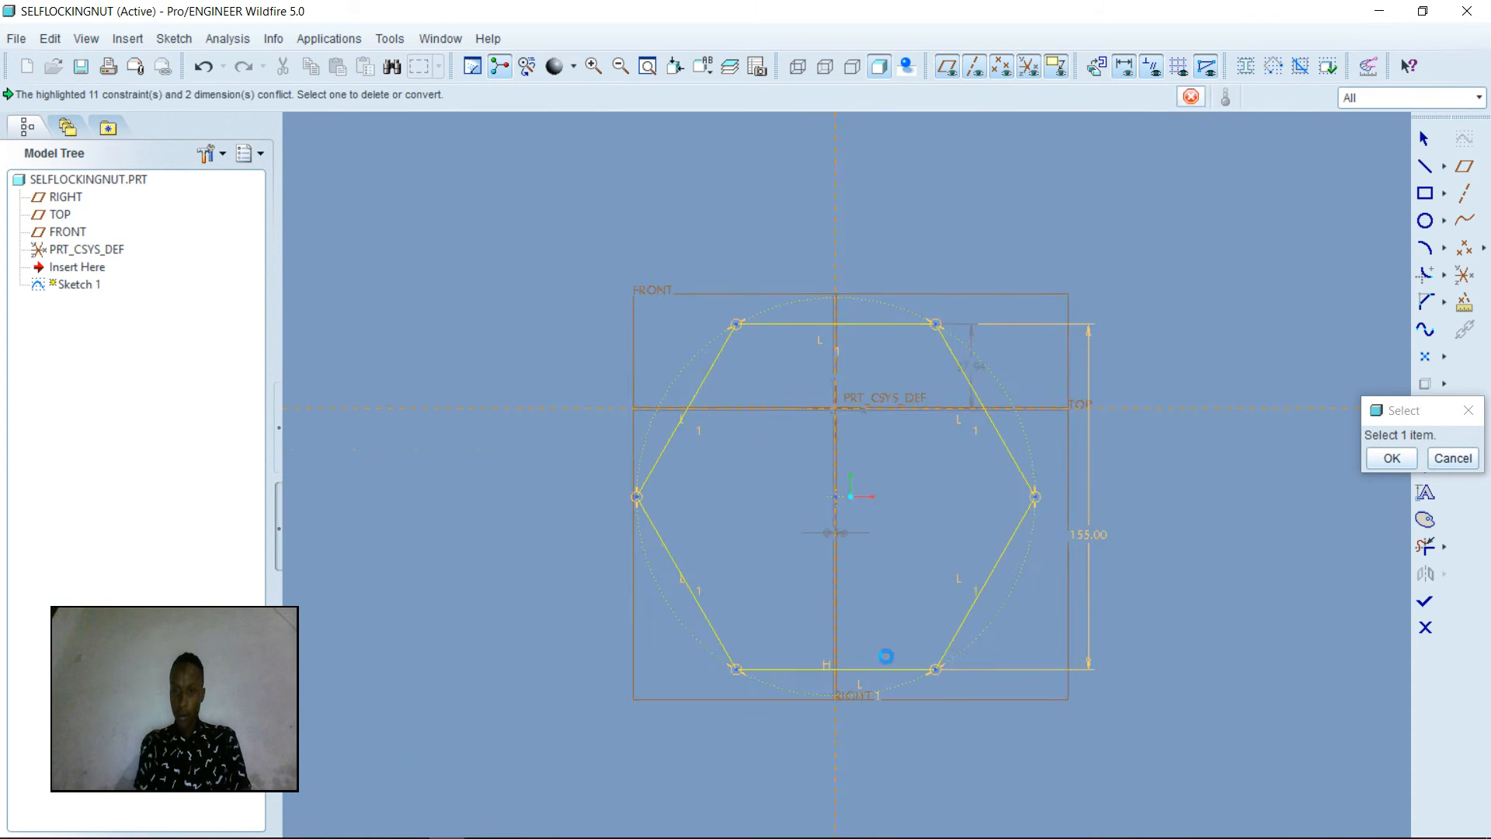
pyautogui.click(1392, 458)
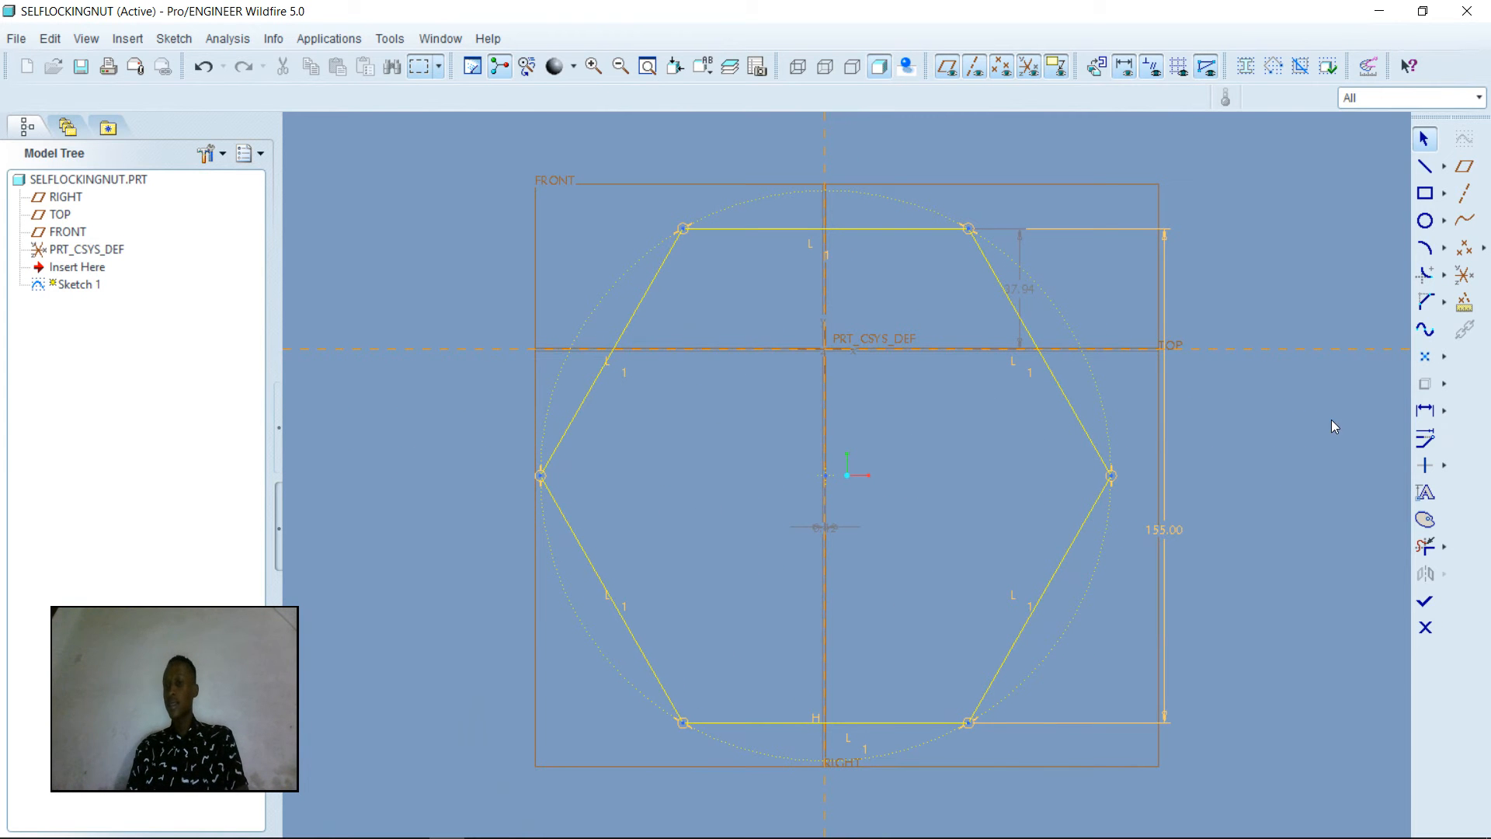
# Constrain the hexagon's right-hand vertex to coincide with the TOP plane reference
pyautogui.click(1443, 466)
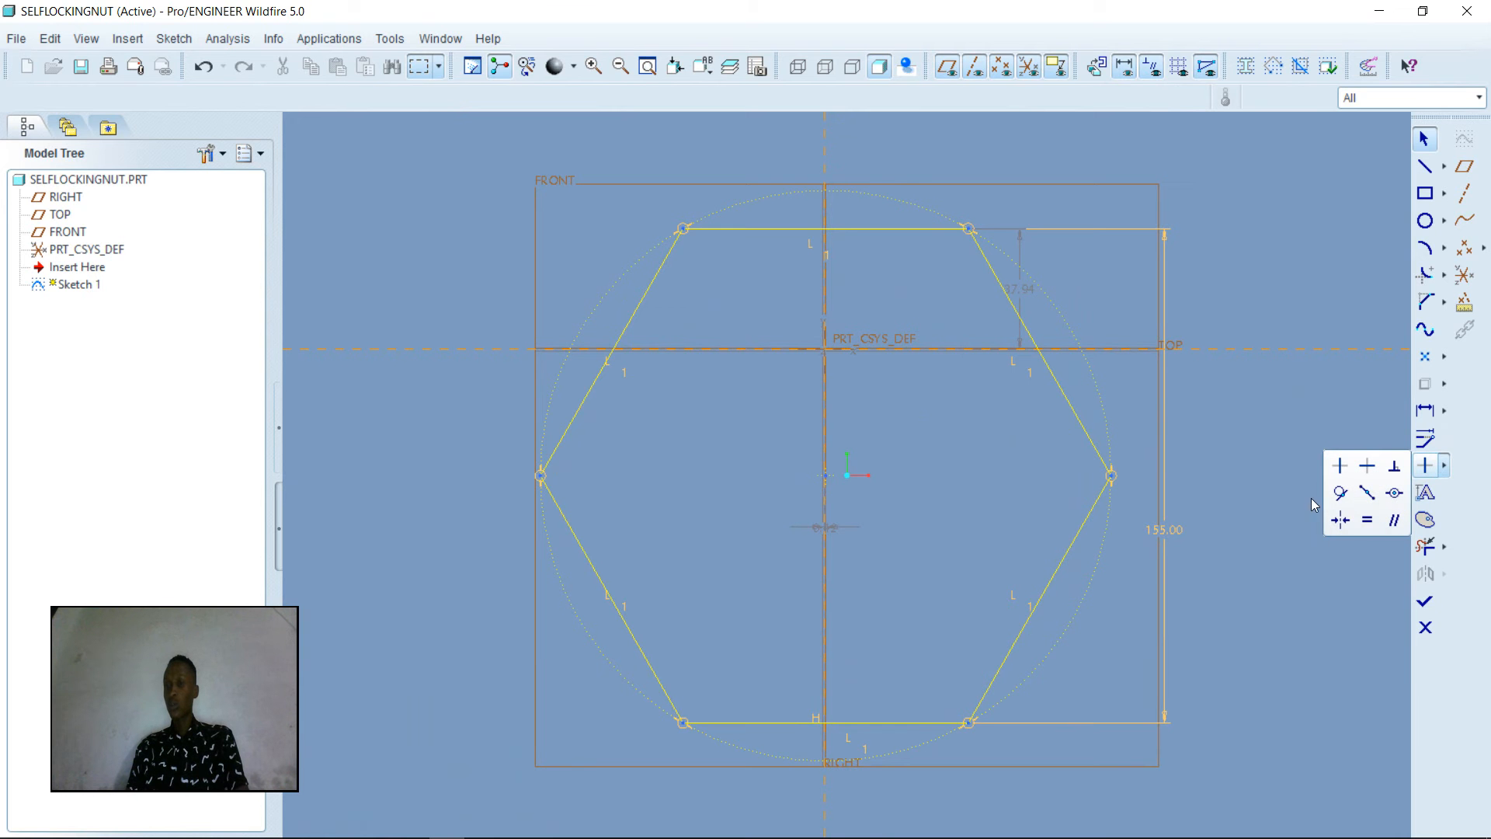
pyautogui.click(1401, 495)
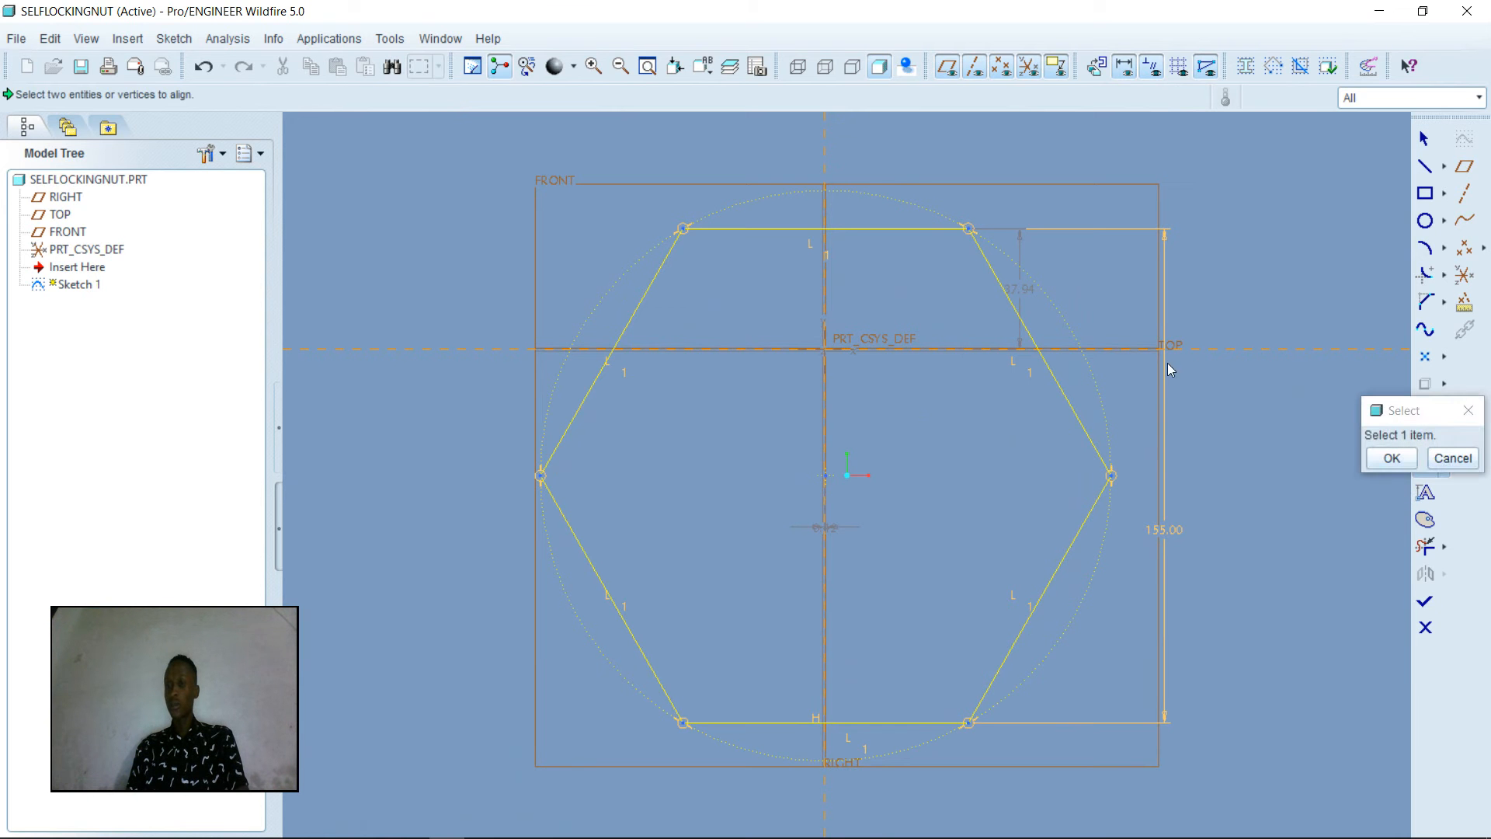
pyautogui.click(1112, 474)
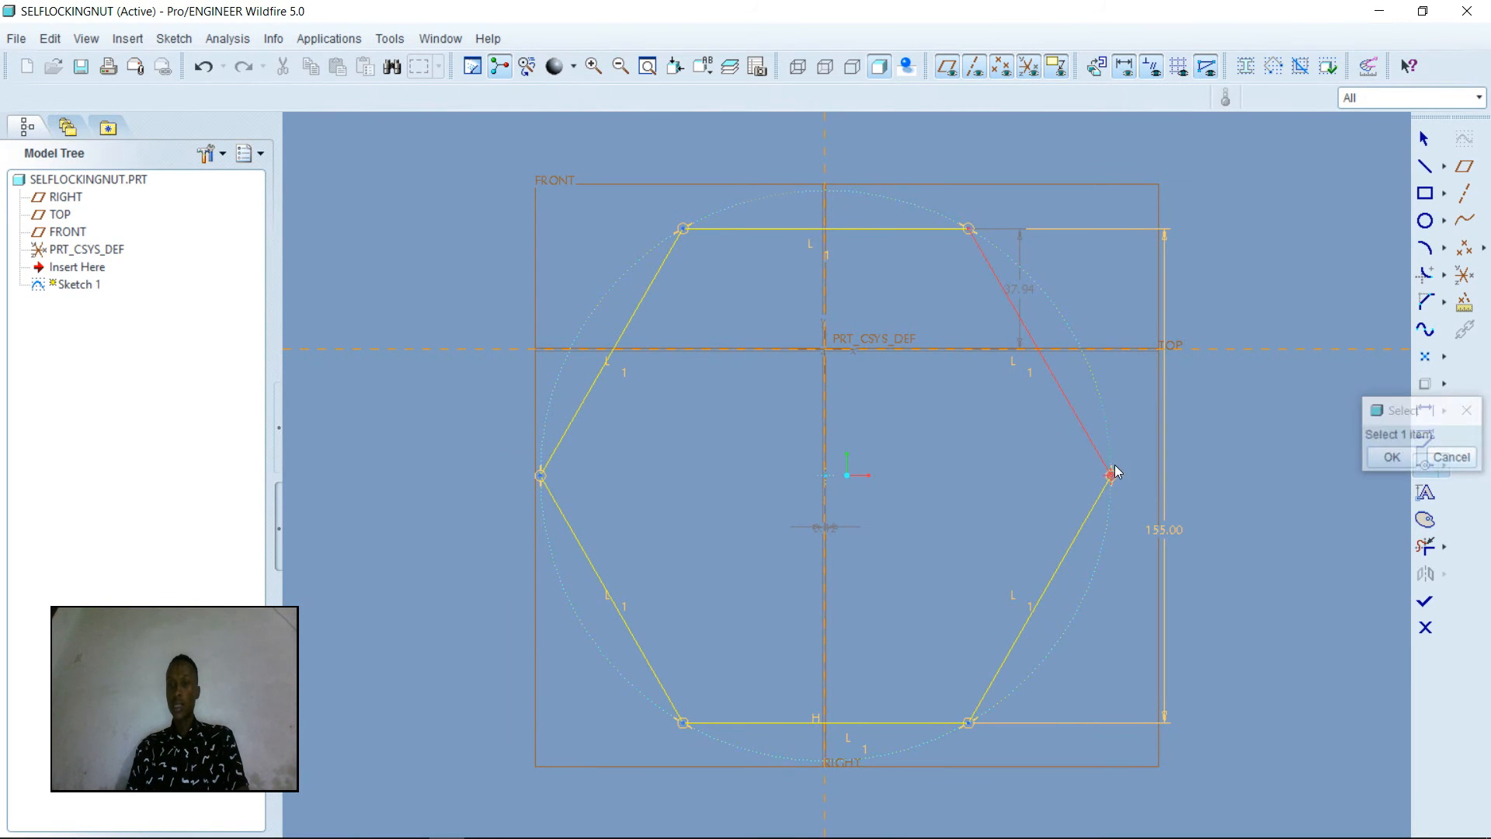
pyautogui.click(1134, 349)
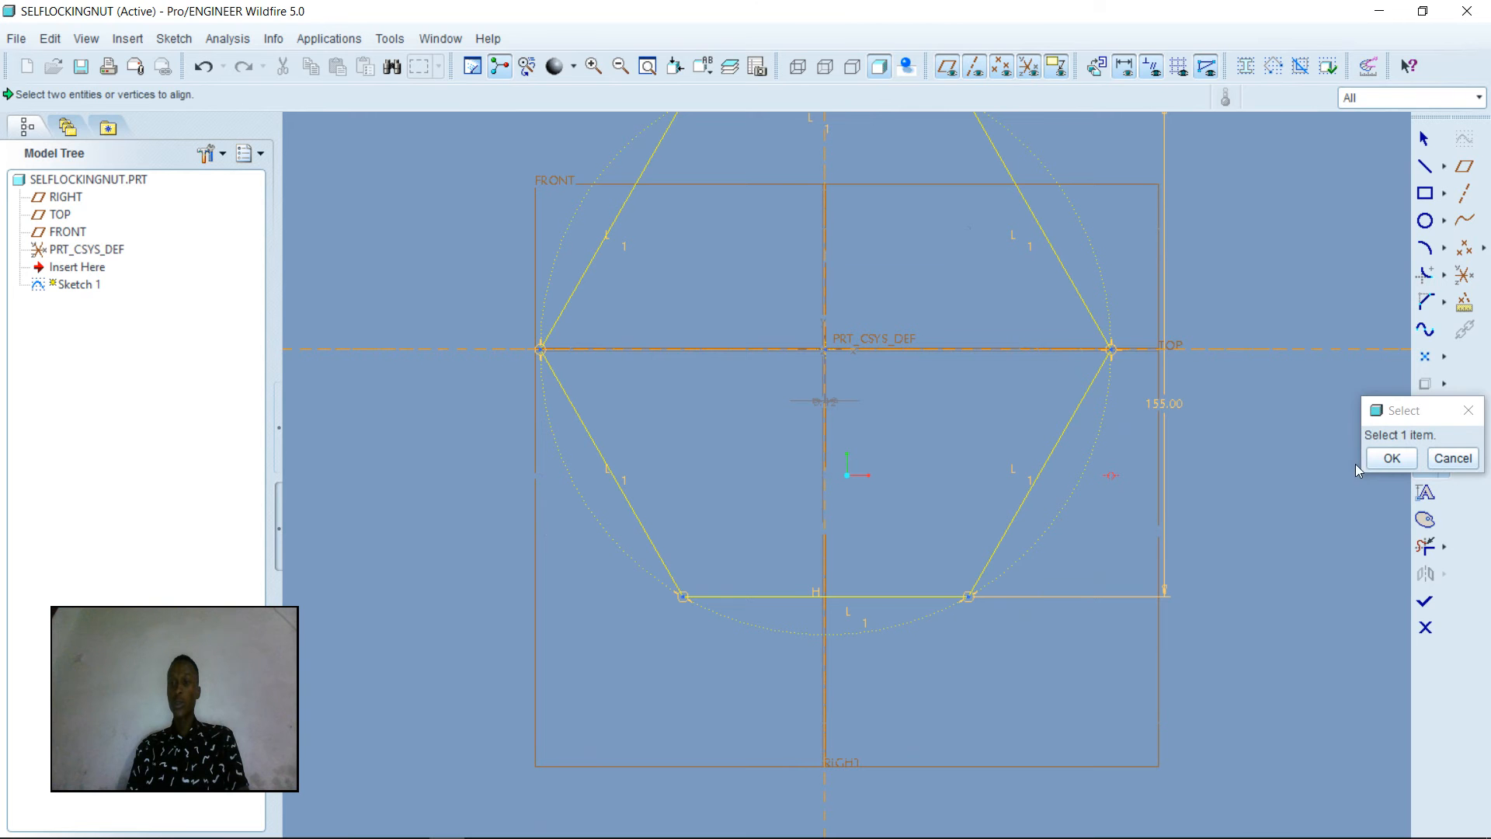
pyautogui.click(1394, 460)
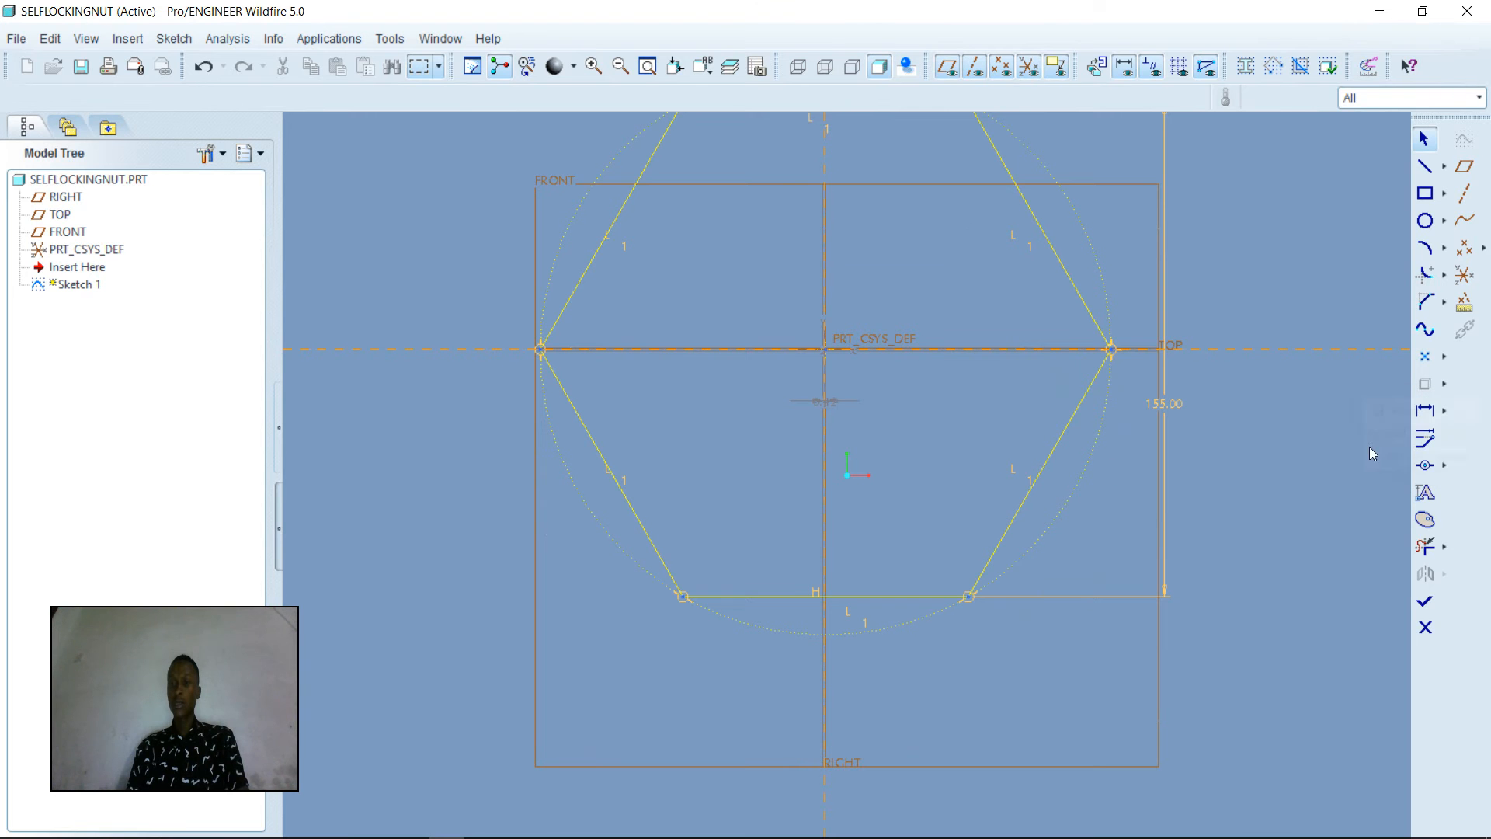
# Set the hexagon centre's horizontal offset from the RIGHT plane reference to 0
pyautogui.click(828, 402)
pyautogui.doubleClick(827, 402)
pyautogui.write('0')
pyautogui.press('Return')
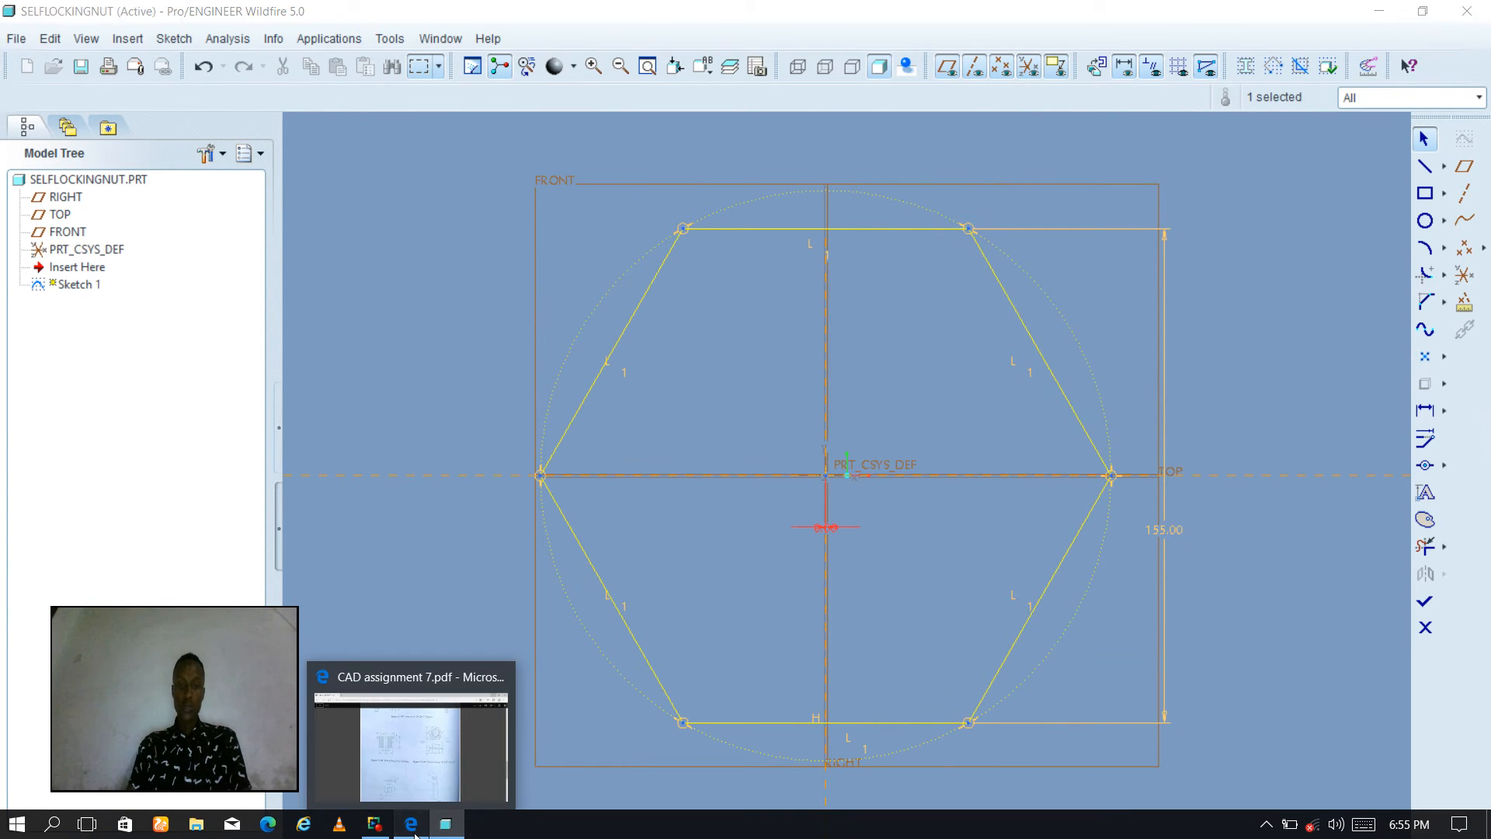
# Check Figure 11-49 in the CAD assignment PDF, then sketch a 75 diameter circle centred on the origin inside the hexagon
pyautogui.click(464, 778)
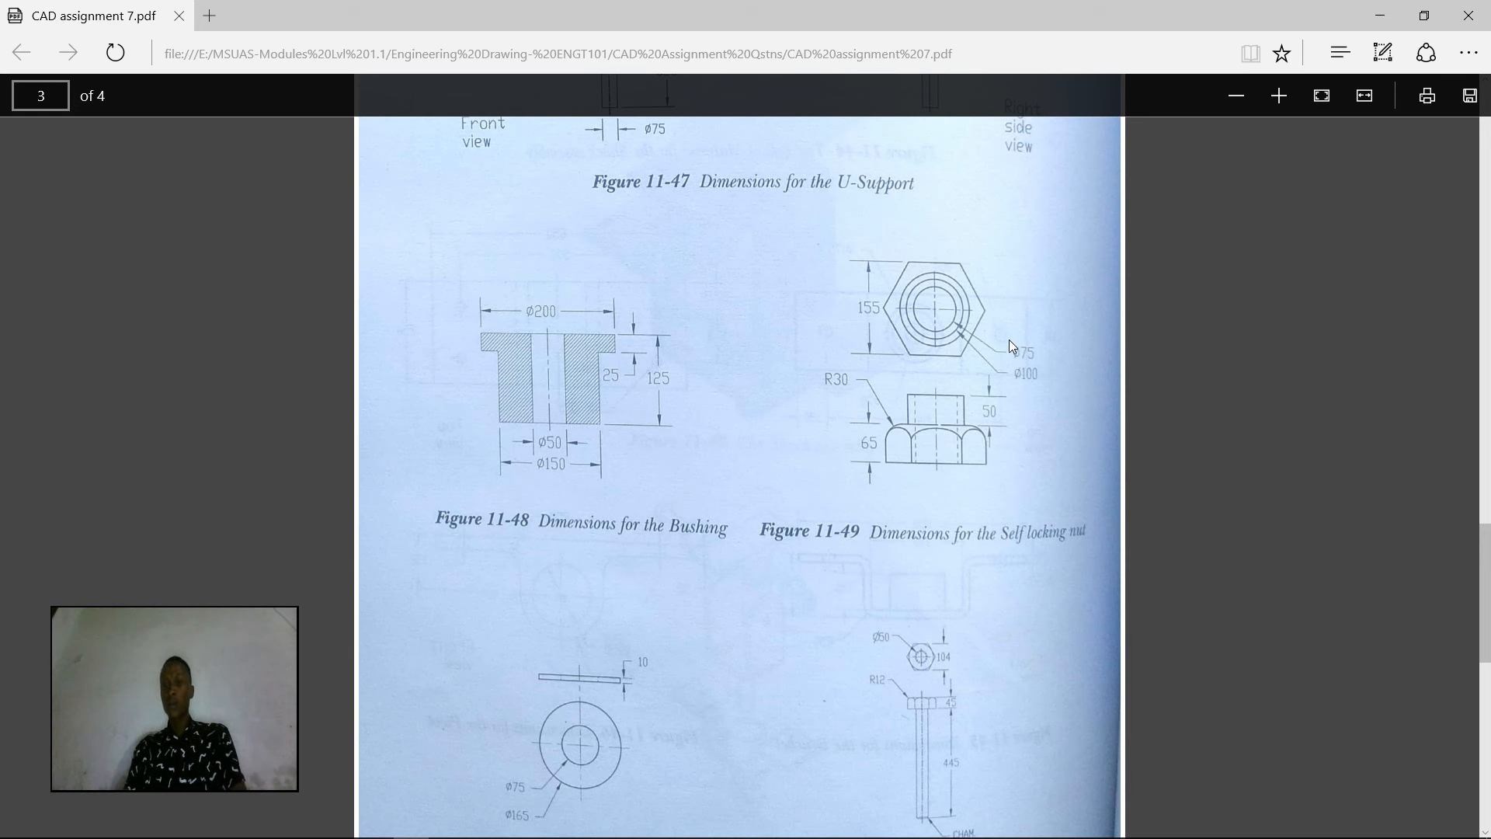
pyautogui.click(1380, 16)
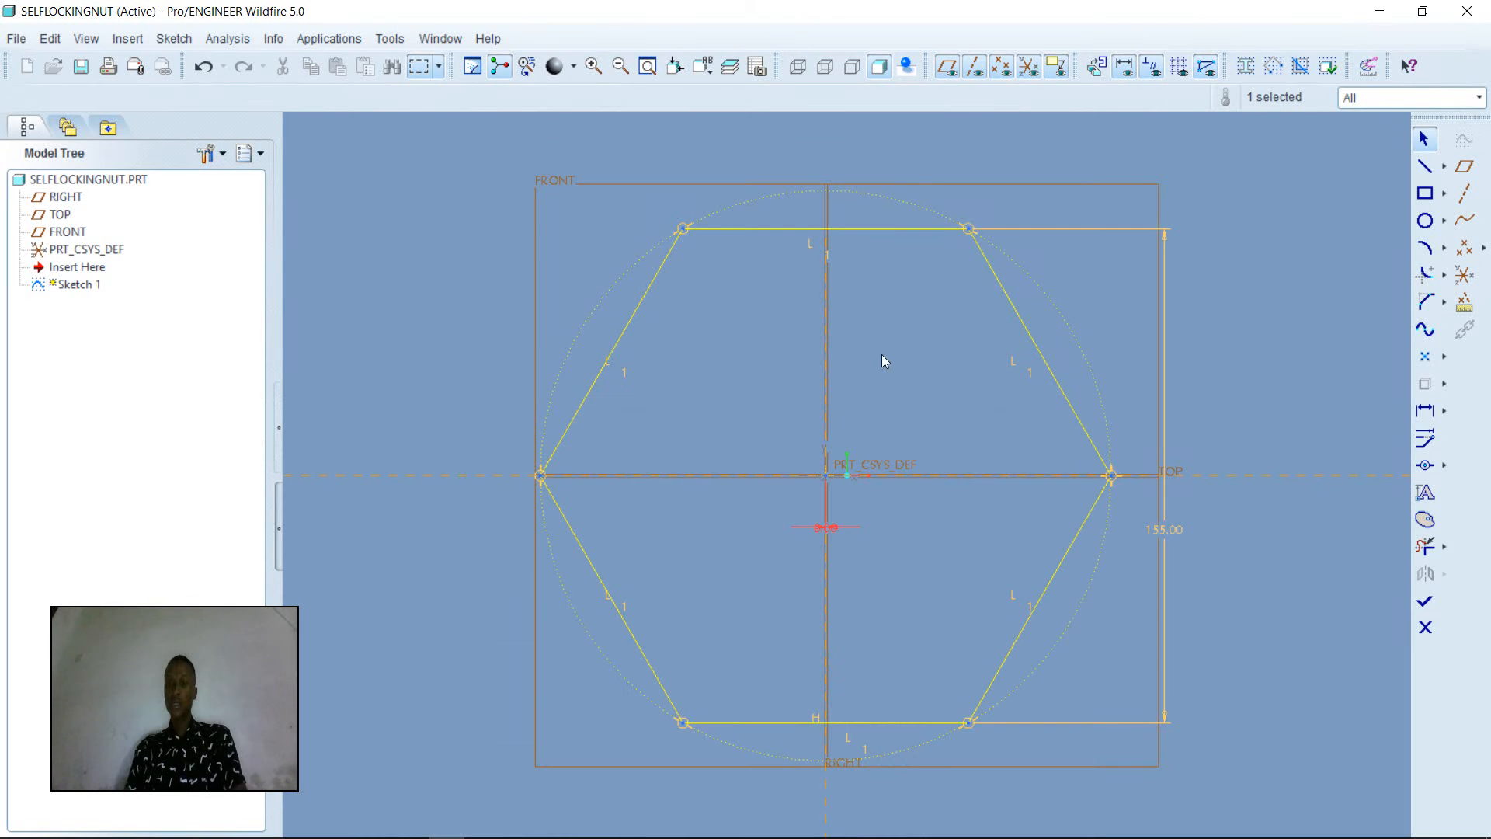
pyautogui.click(1425, 220)
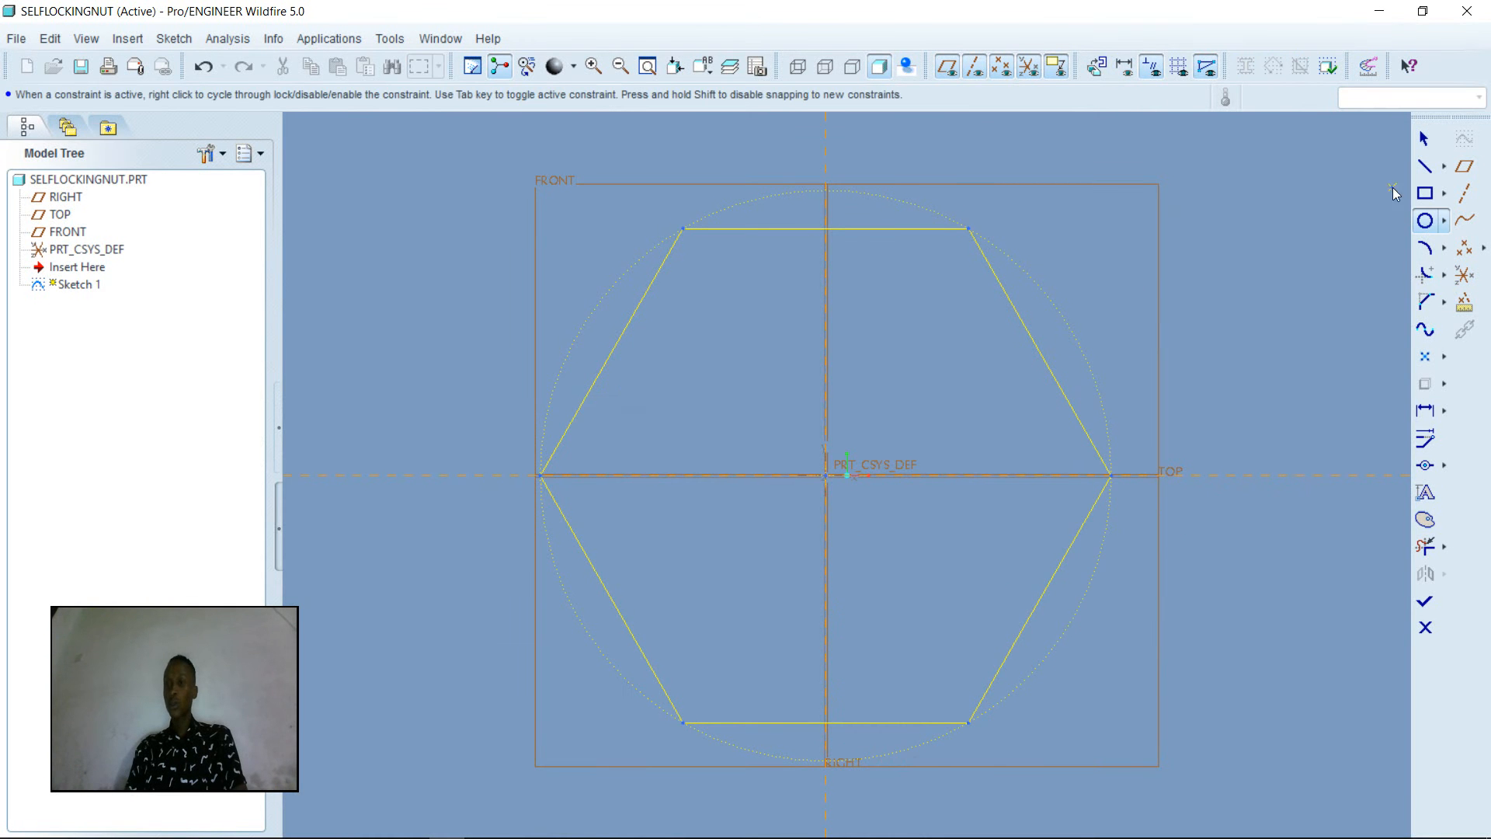
pyautogui.click(826, 475)
pyautogui.click(828, 563)
pyautogui.click(1424, 140)
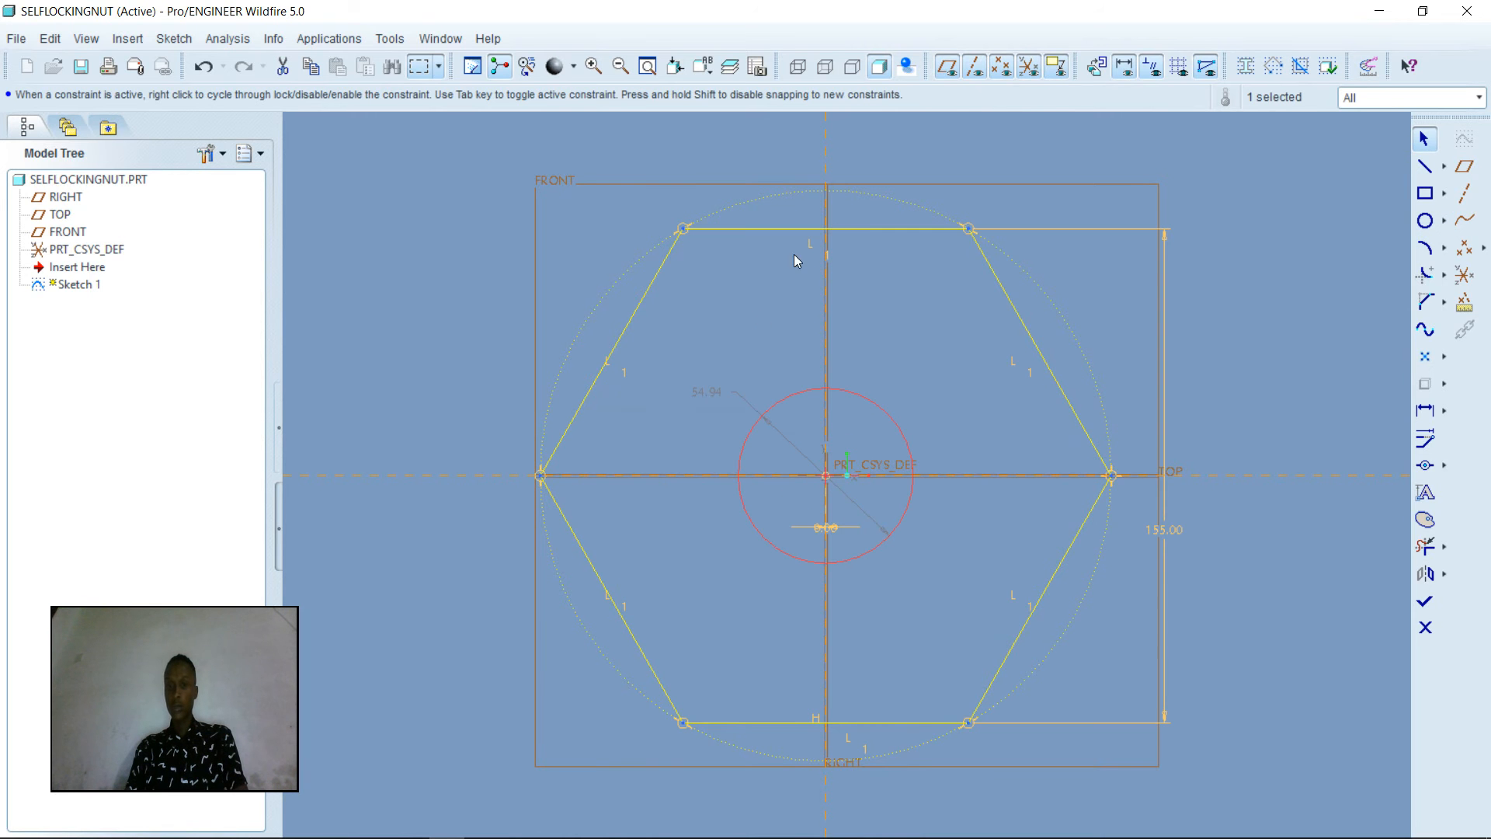
pyautogui.doubleClick(707, 392)
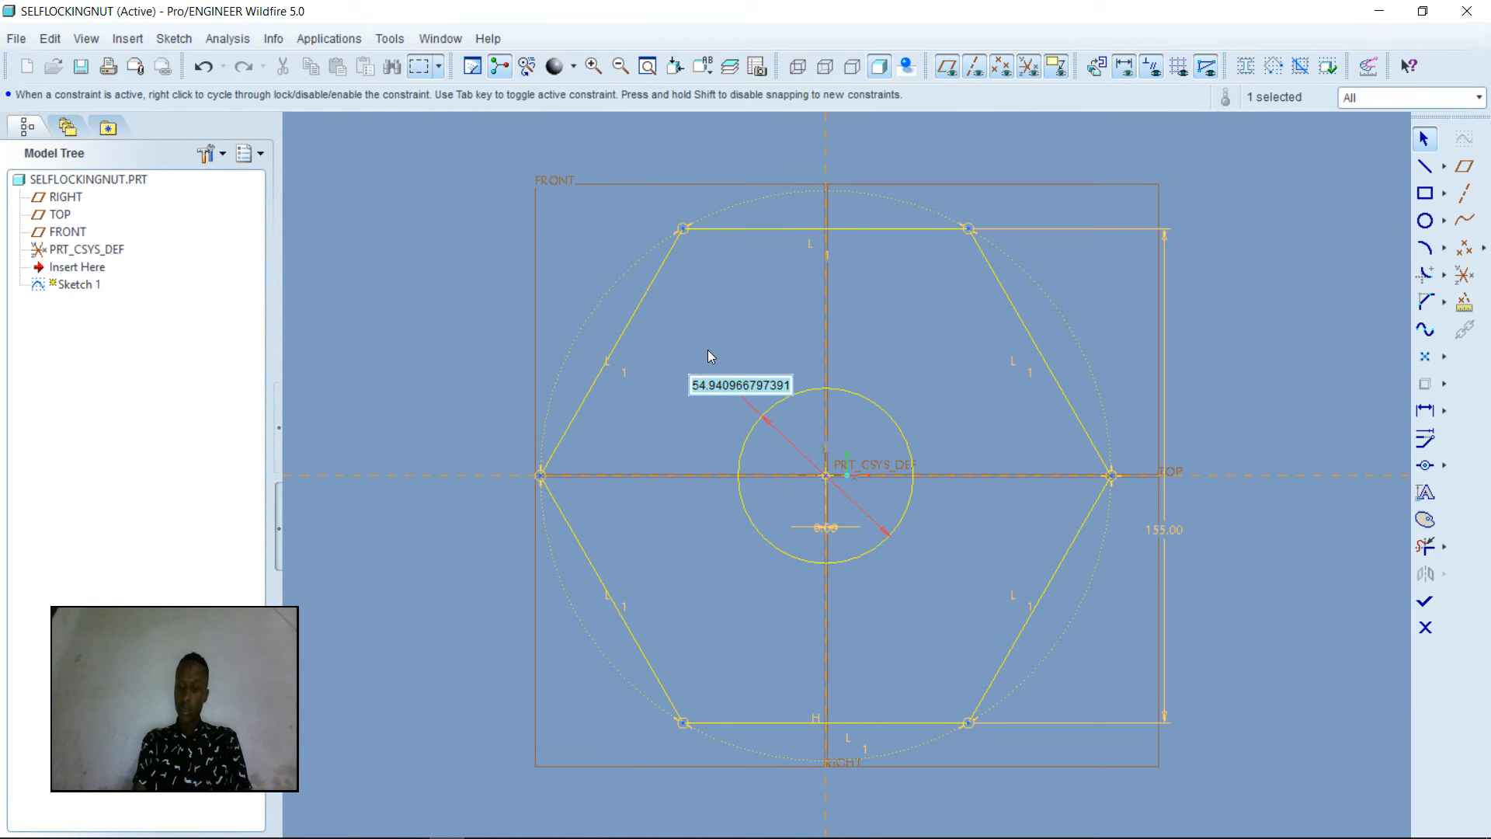
pyautogui.write('75')
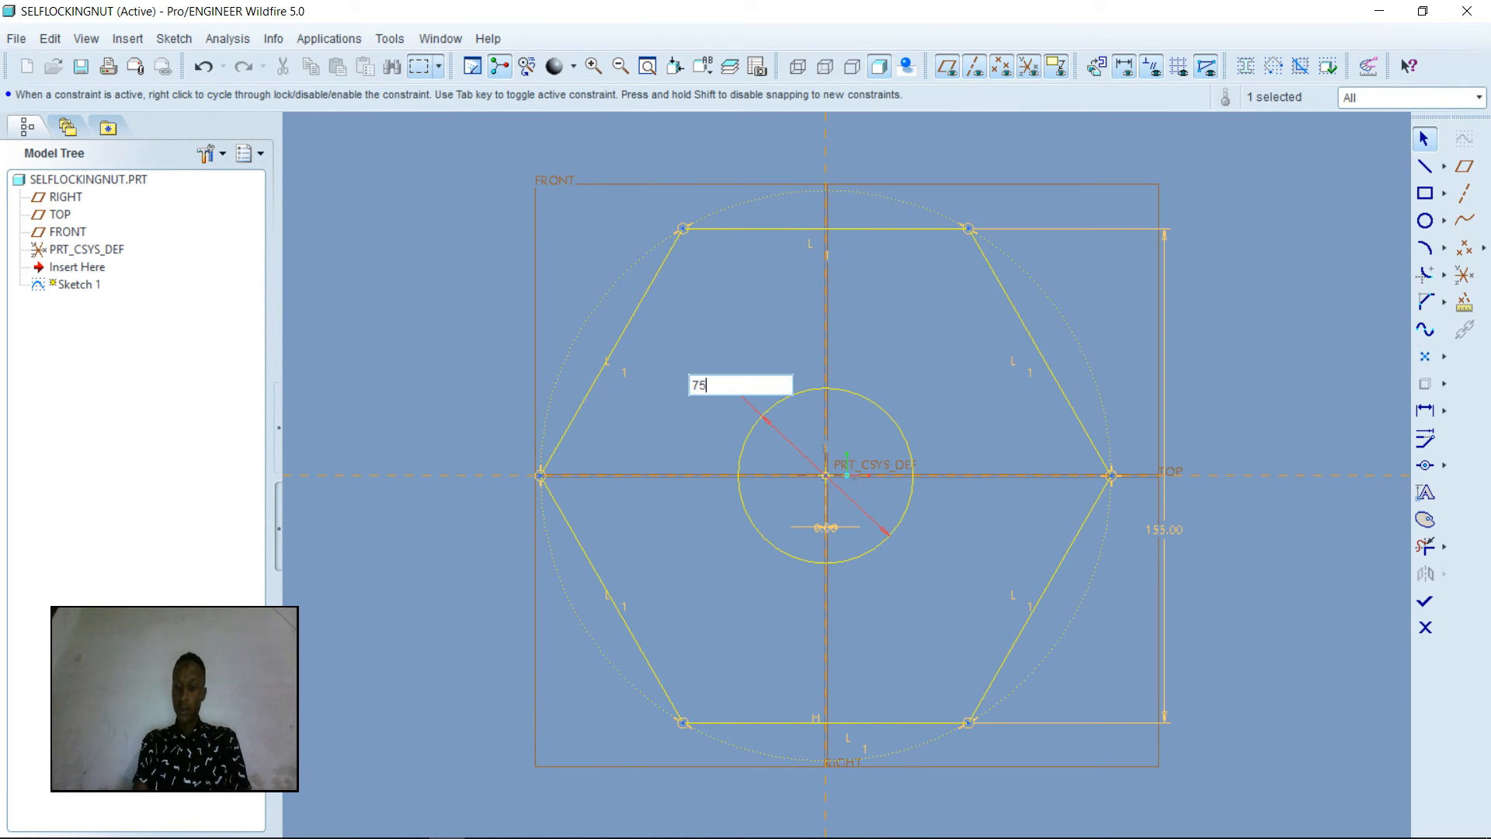
pyautogui.press('Return')
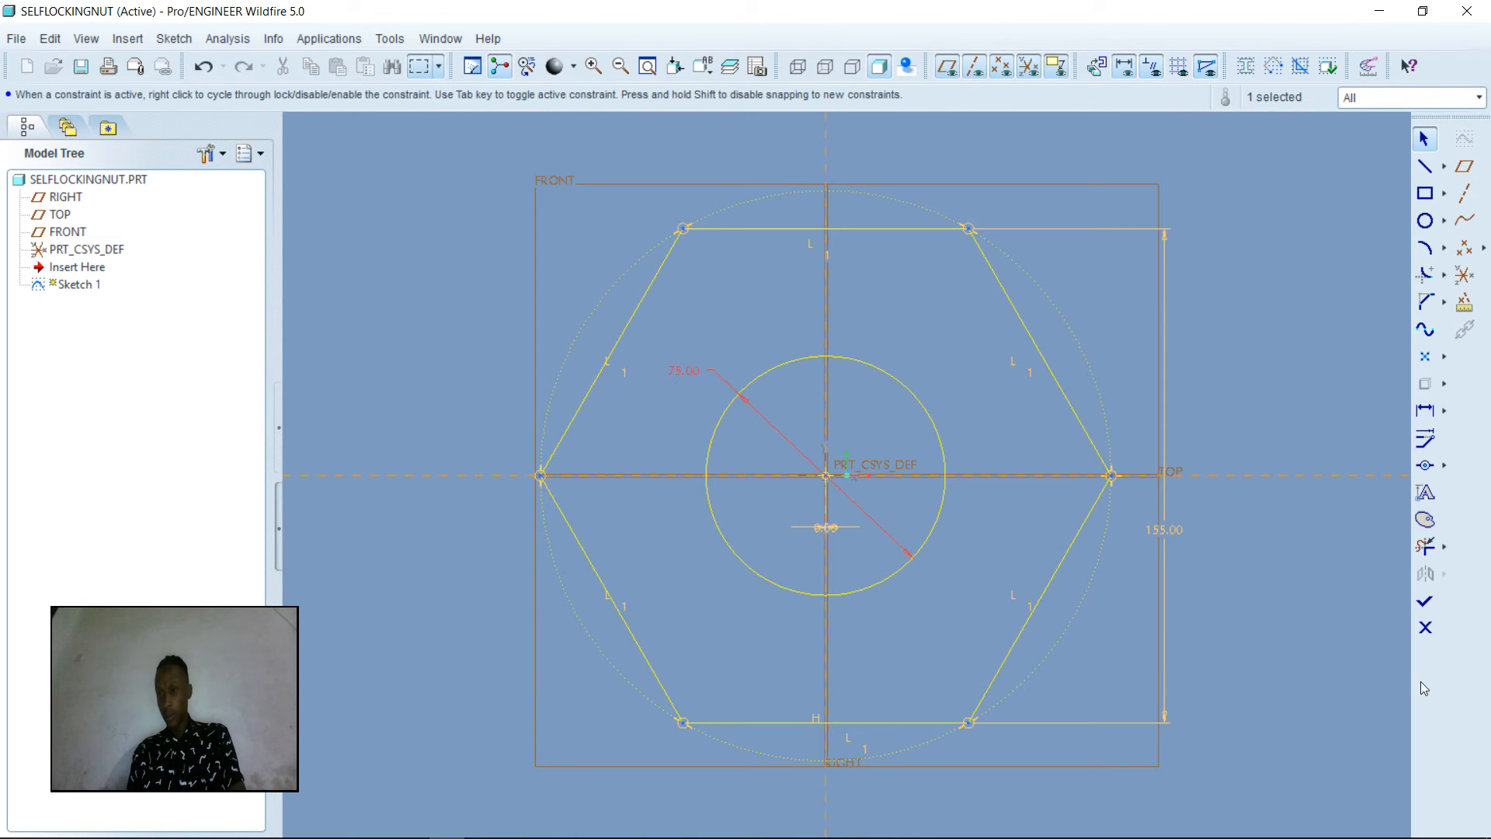
# Finish the hexagon sketch and start extruding it symmetrically about both sides of the sketch plane
pyautogui.click(1420, 598)
pyautogui.click(1437, 643)
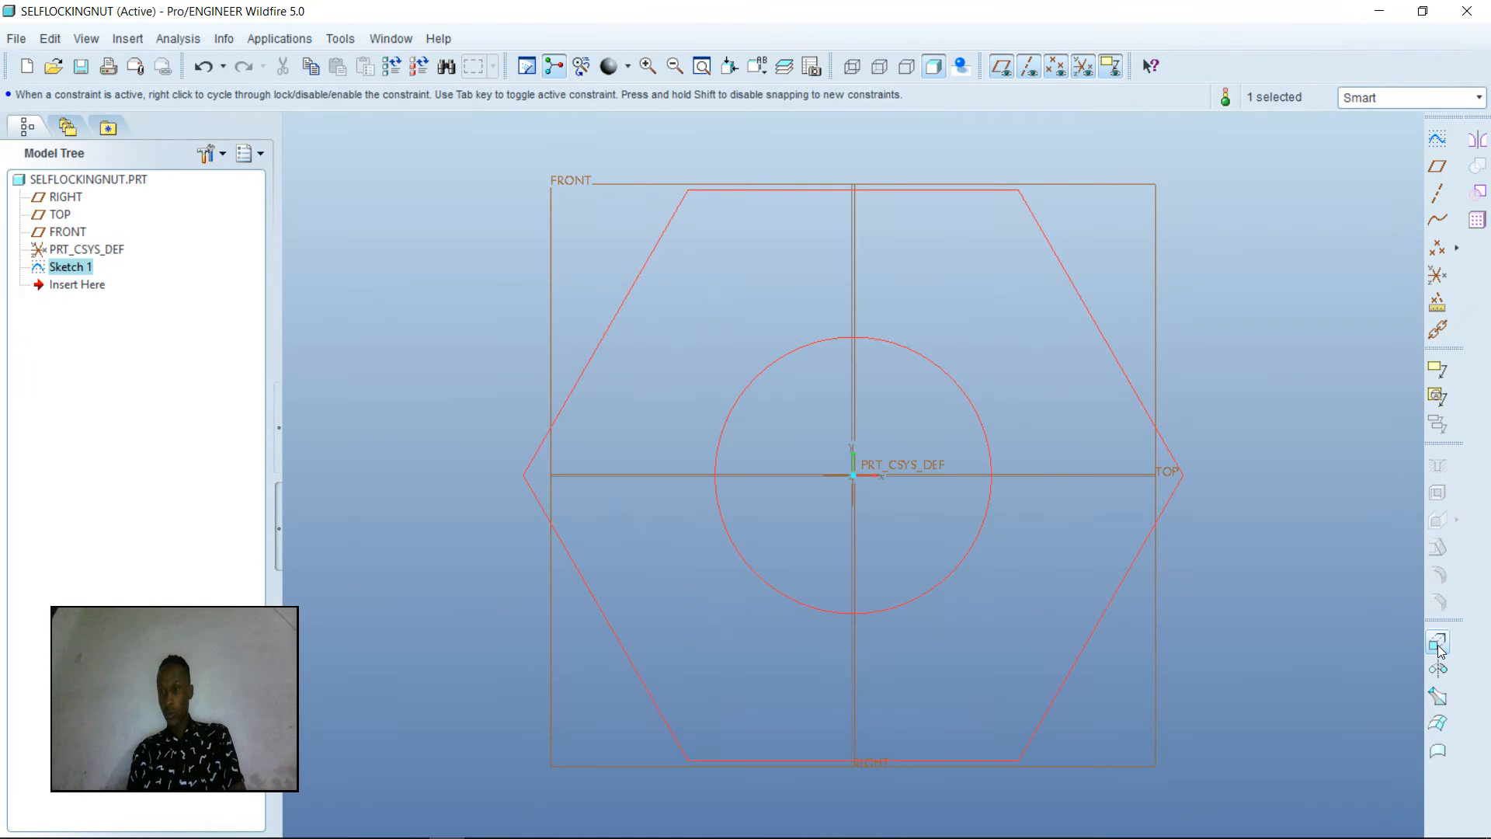
pyautogui.click(141, 124)
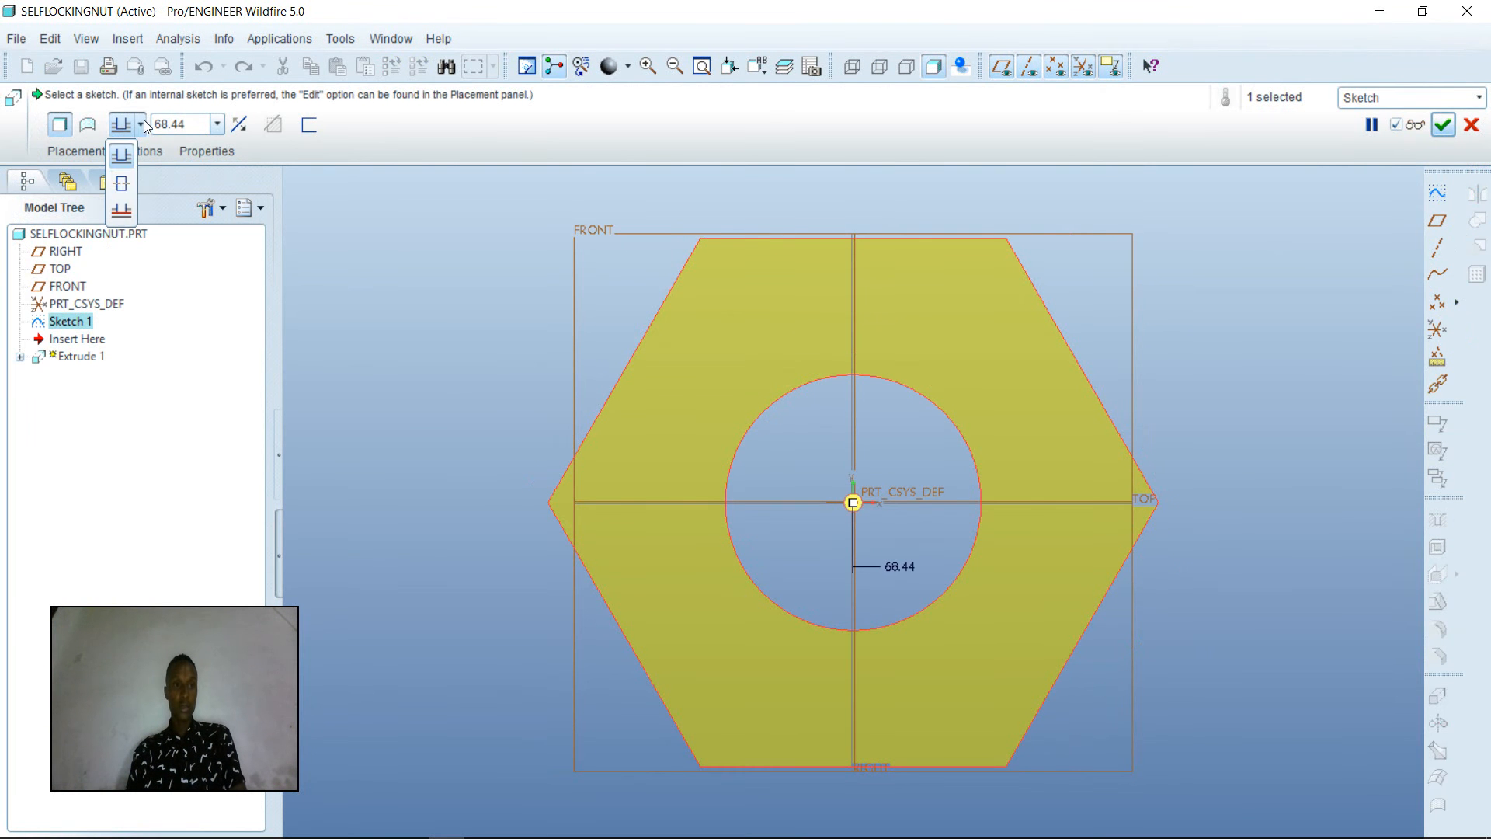
pyautogui.click(121, 193)
# Set the nut body's extrusion depth to 65, preview the solid and complete the feature
pyautogui.click(217, 124)
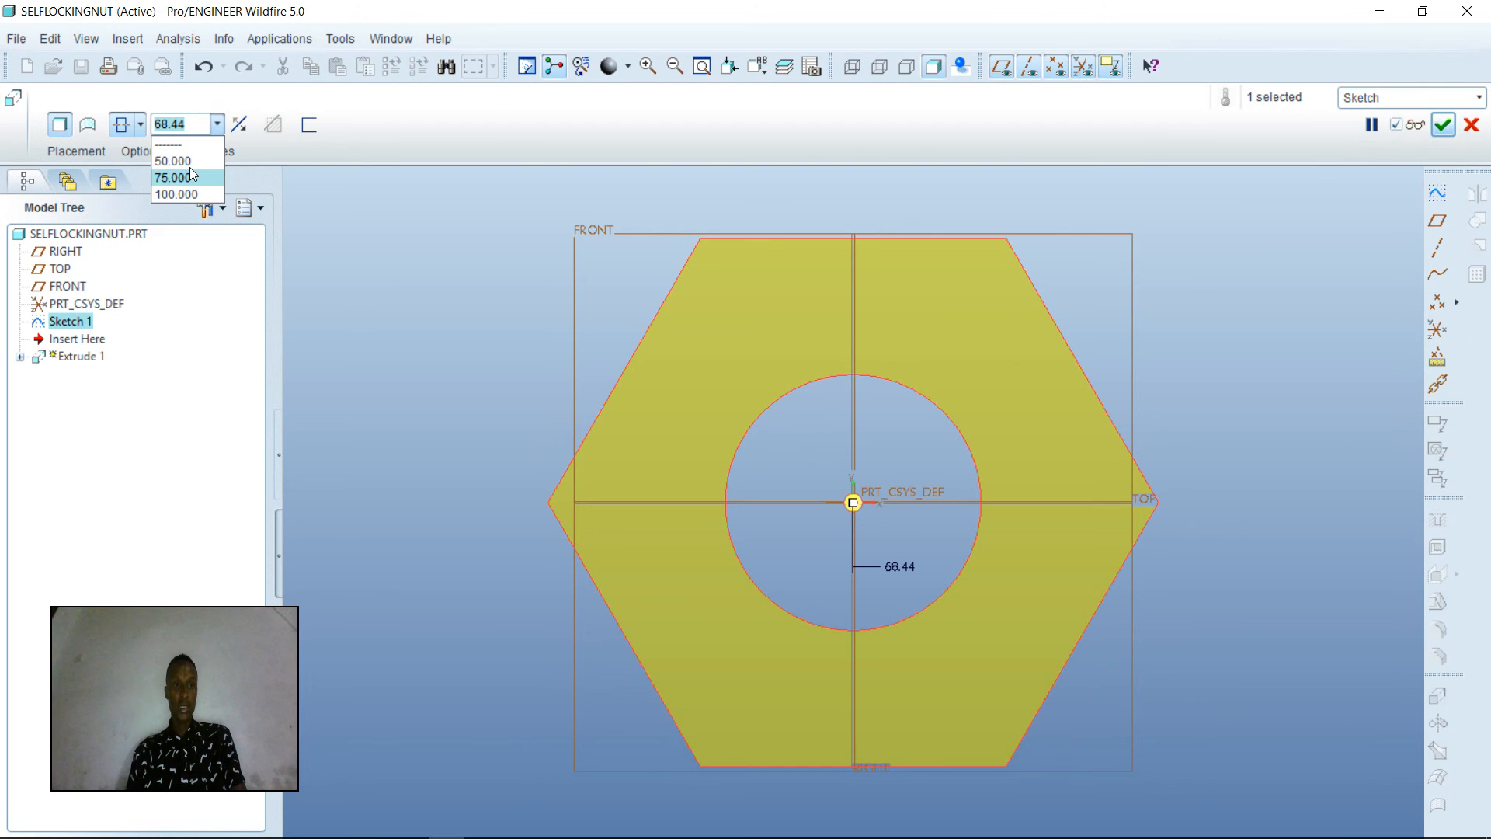
pyautogui.moveTo(447, 834)
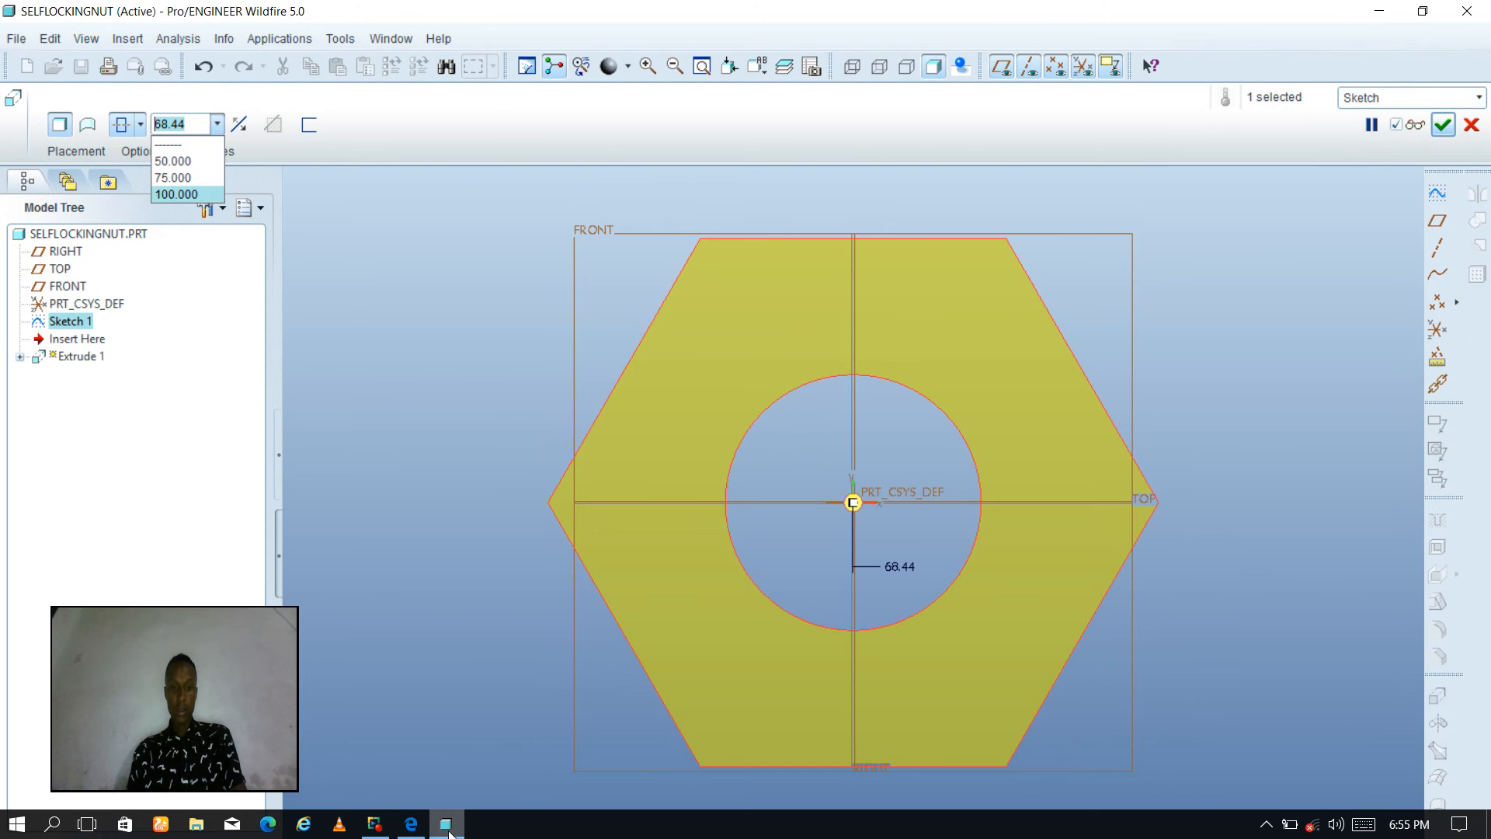
pyautogui.moveTo(416, 755)
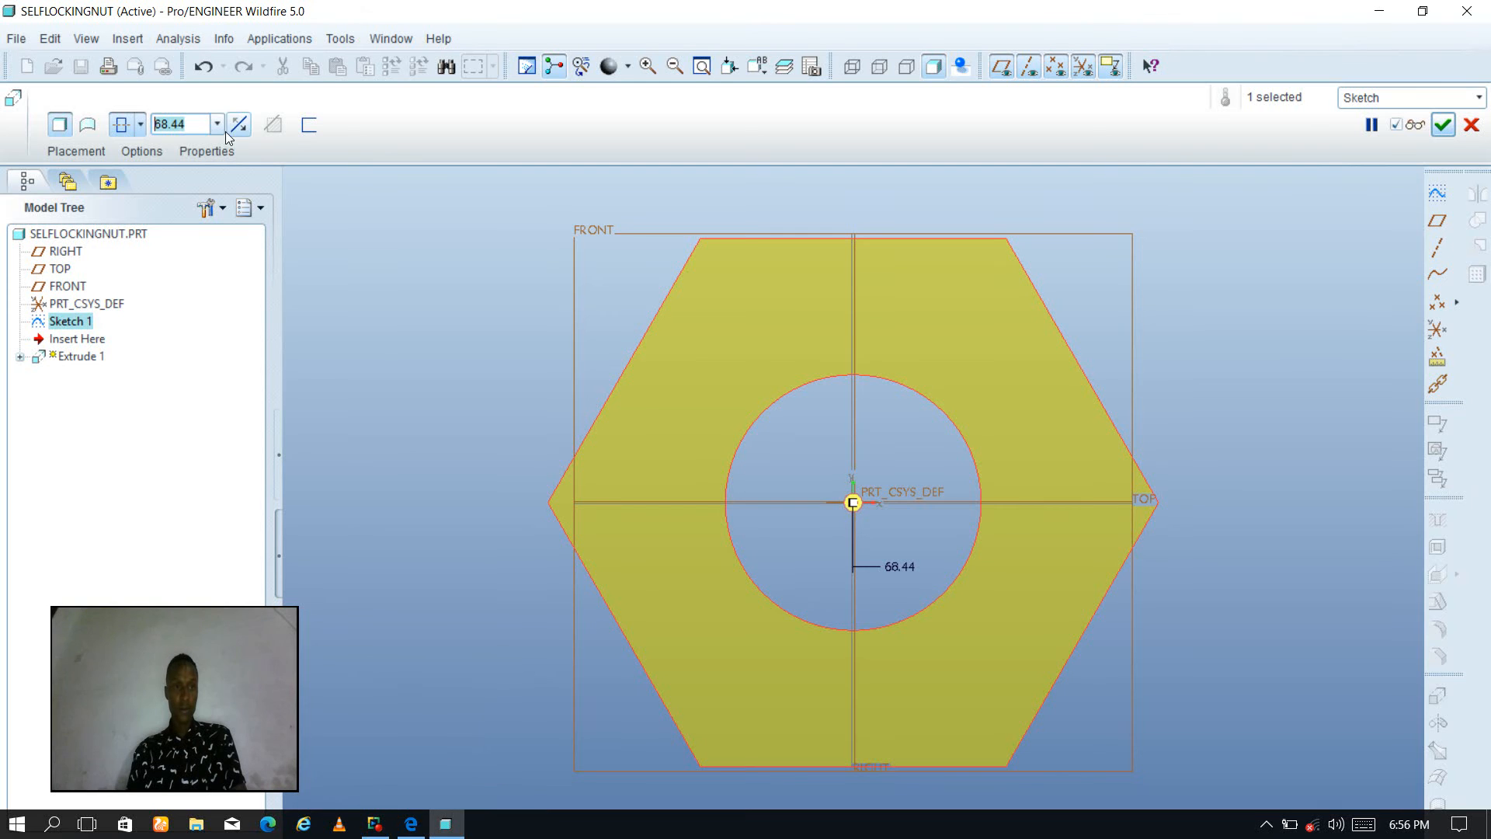
pyautogui.click(202, 118)
pyautogui.write('6')
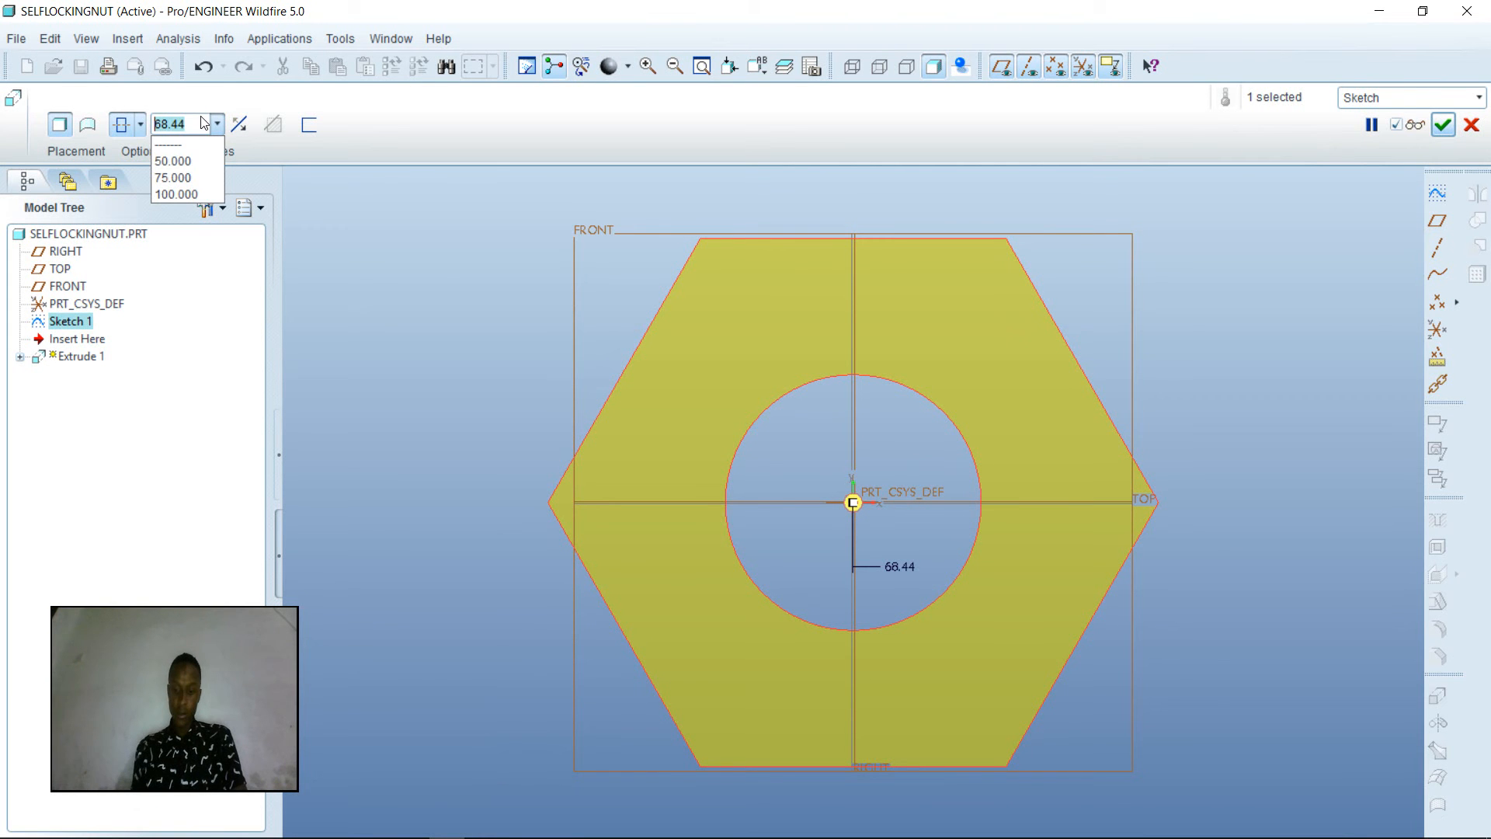
pyautogui.write('5')
pyautogui.press('Return')
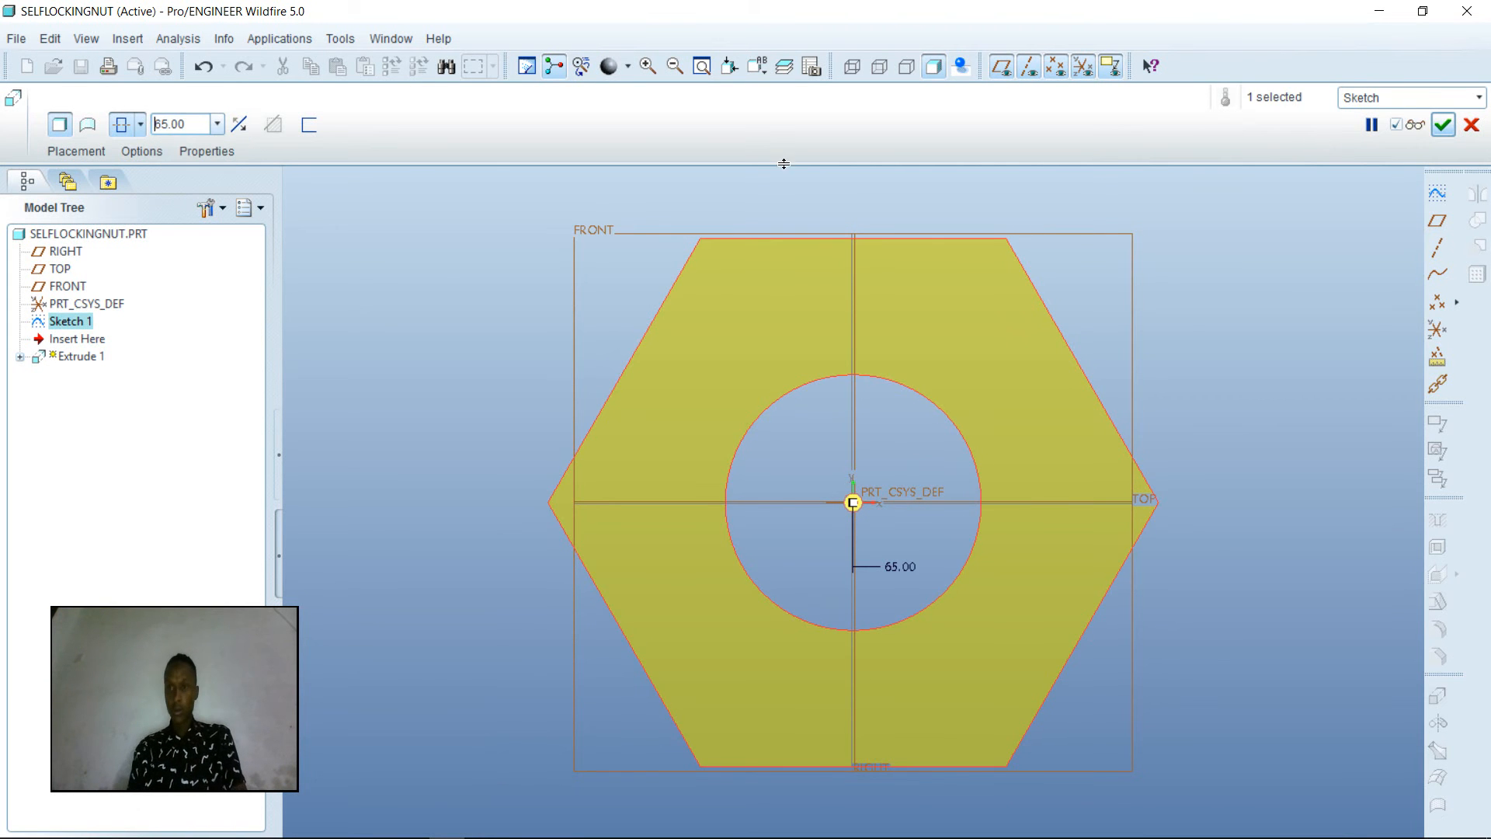
pyautogui.hotkey('ctrl', 'd')
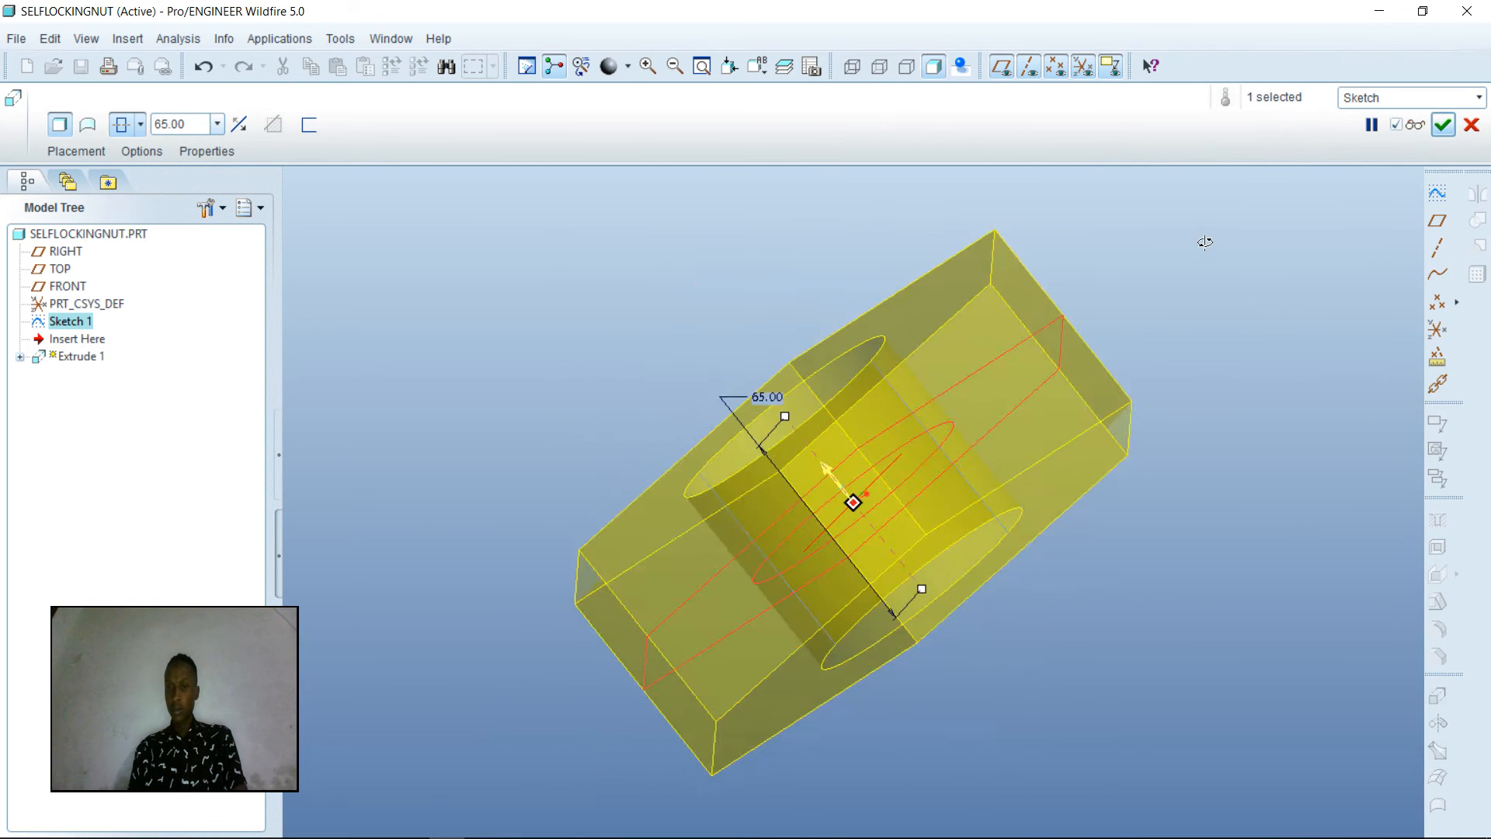
pyautogui.click(1415, 124)
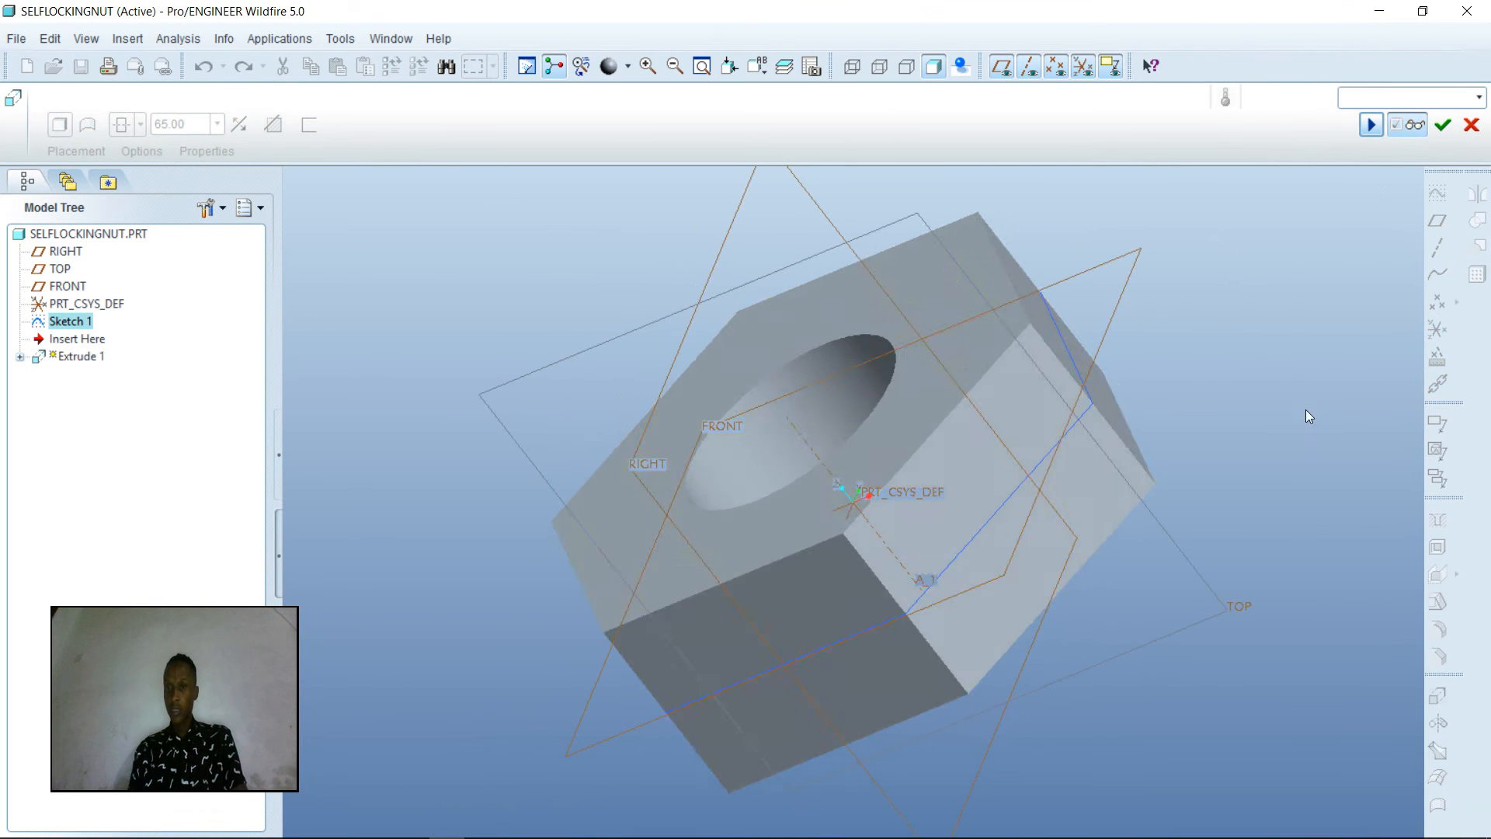
pyautogui.moveTo(1311, 401); pyautogui.dragTo(1142, 346, button='middle')
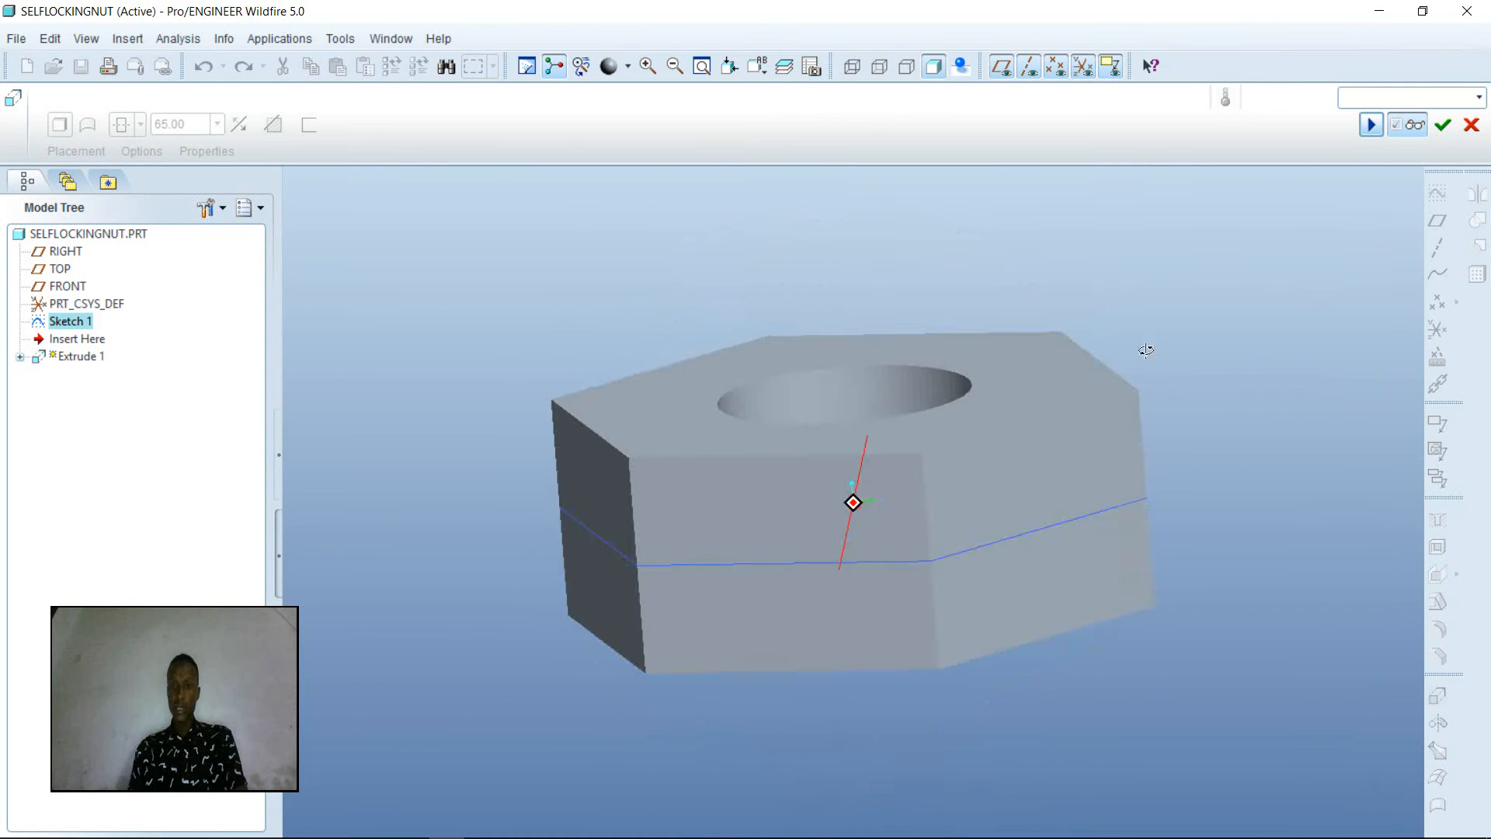
pyautogui.click(1443, 124)
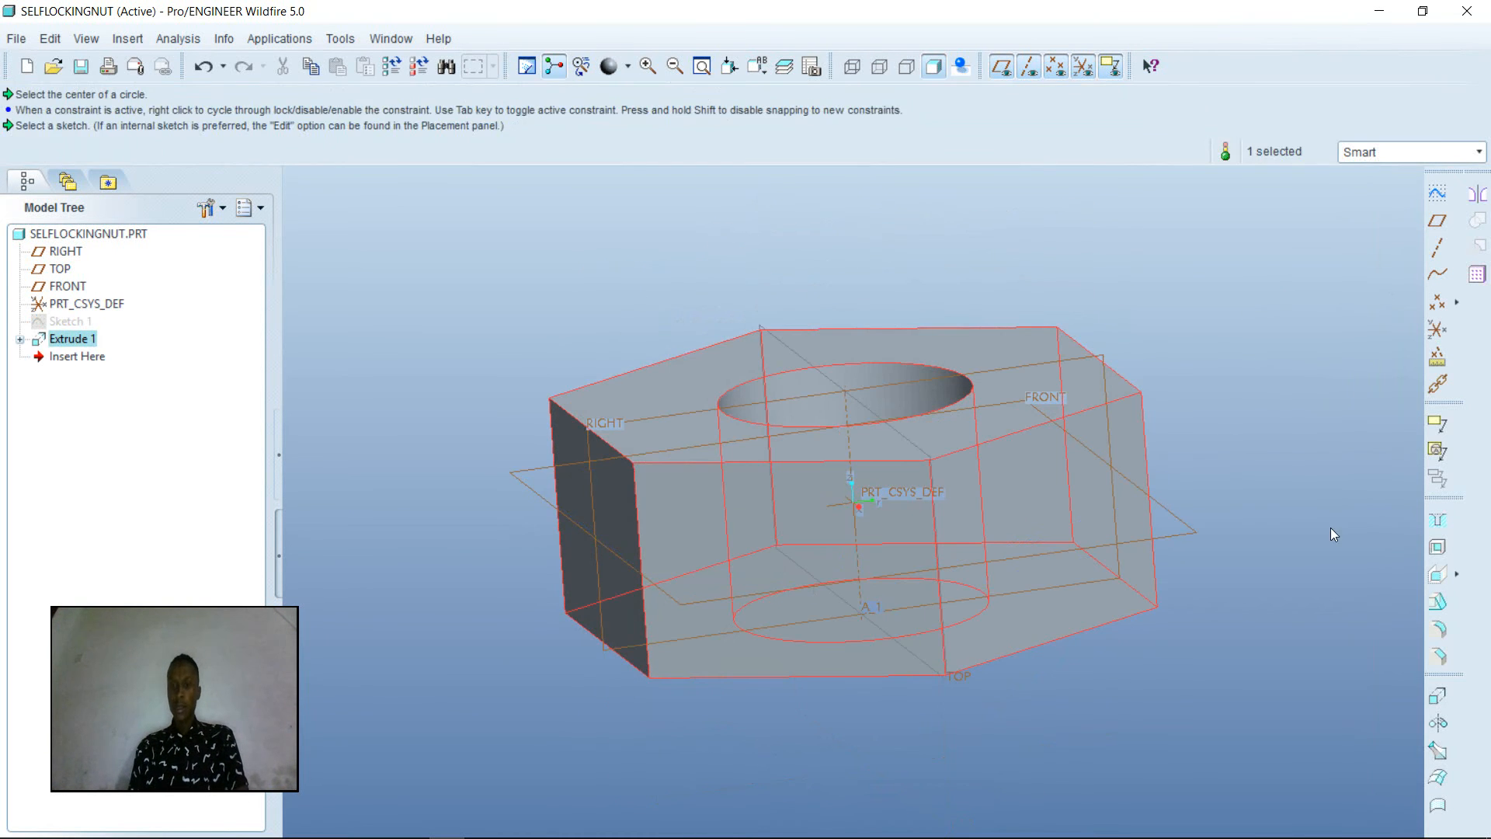
# Check the R30 edge detail in the assignment PDF and start a sketch on the TOP plane, with RIGHT as reference oriented Left
pyautogui.click(412, 825)
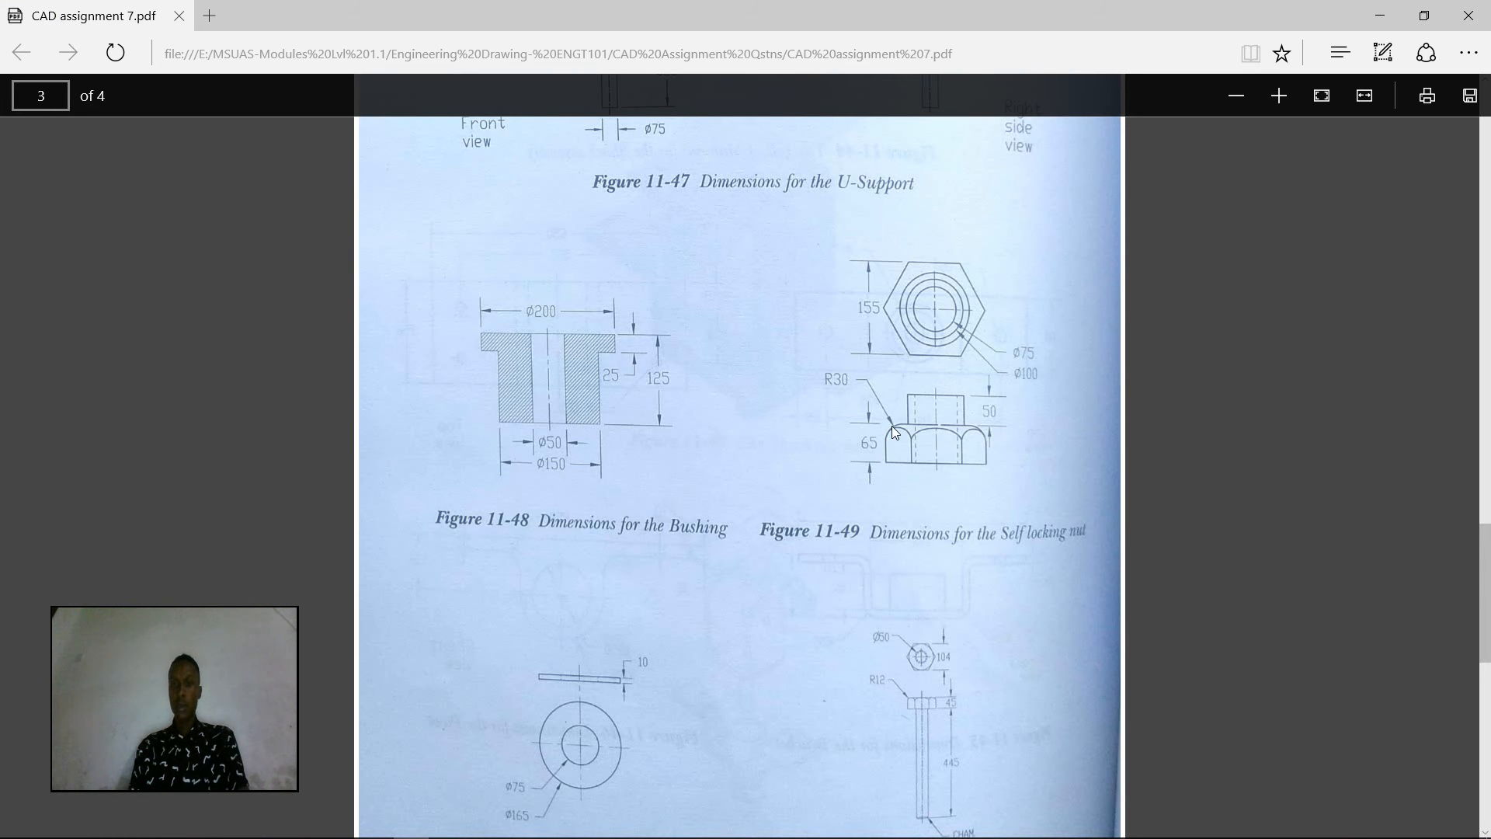
pyautogui.moveTo(545, 821)
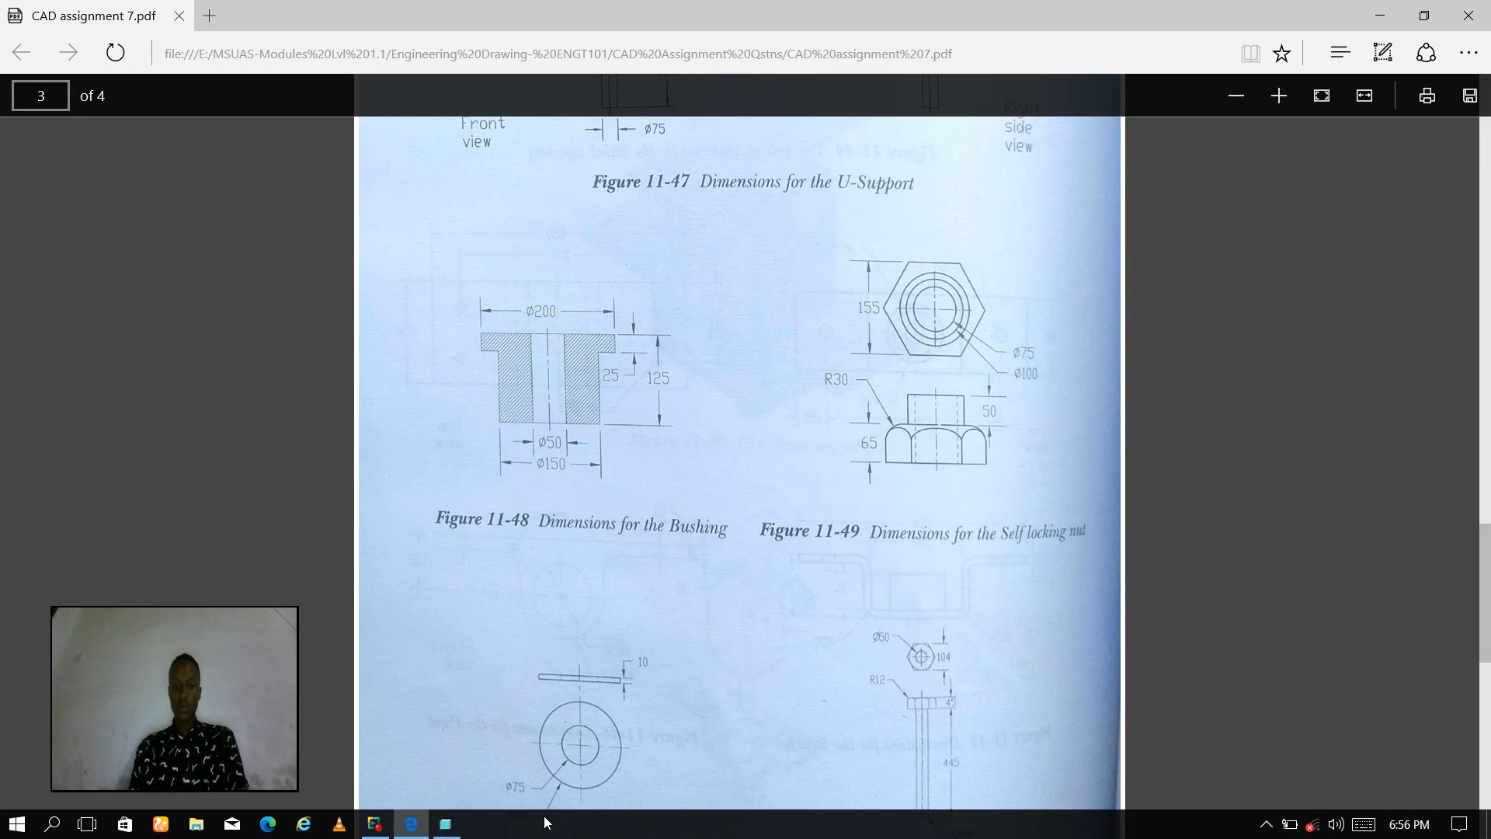
pyautogui.click(446, 826)
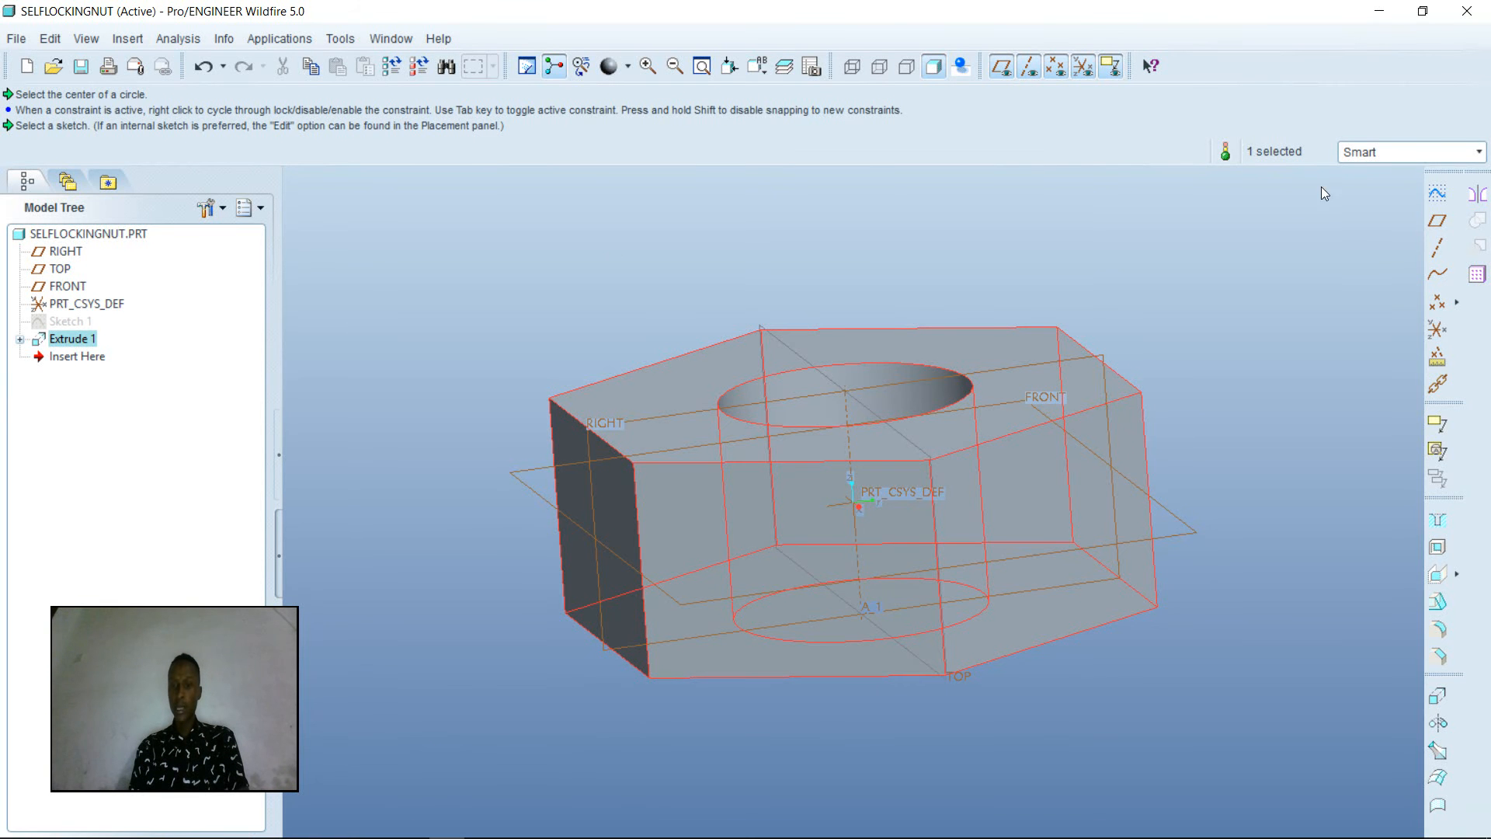
pyautogui.moveTo(1076, 773); pyautogui.dragTo(1177, 669, button='middle')
pyautogui.click(1168, 614)
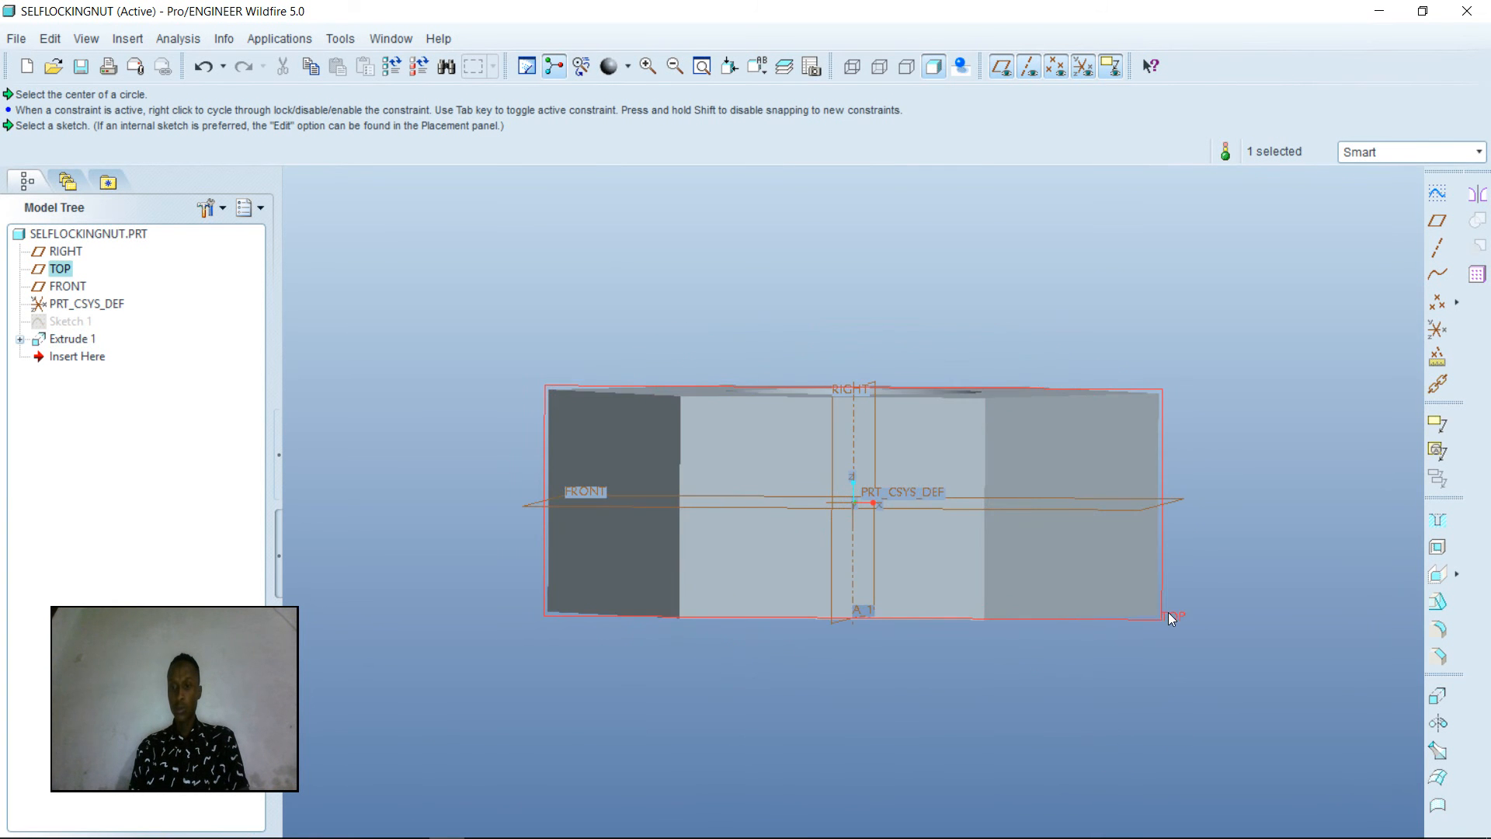
pyautogui.click(1445, 195)
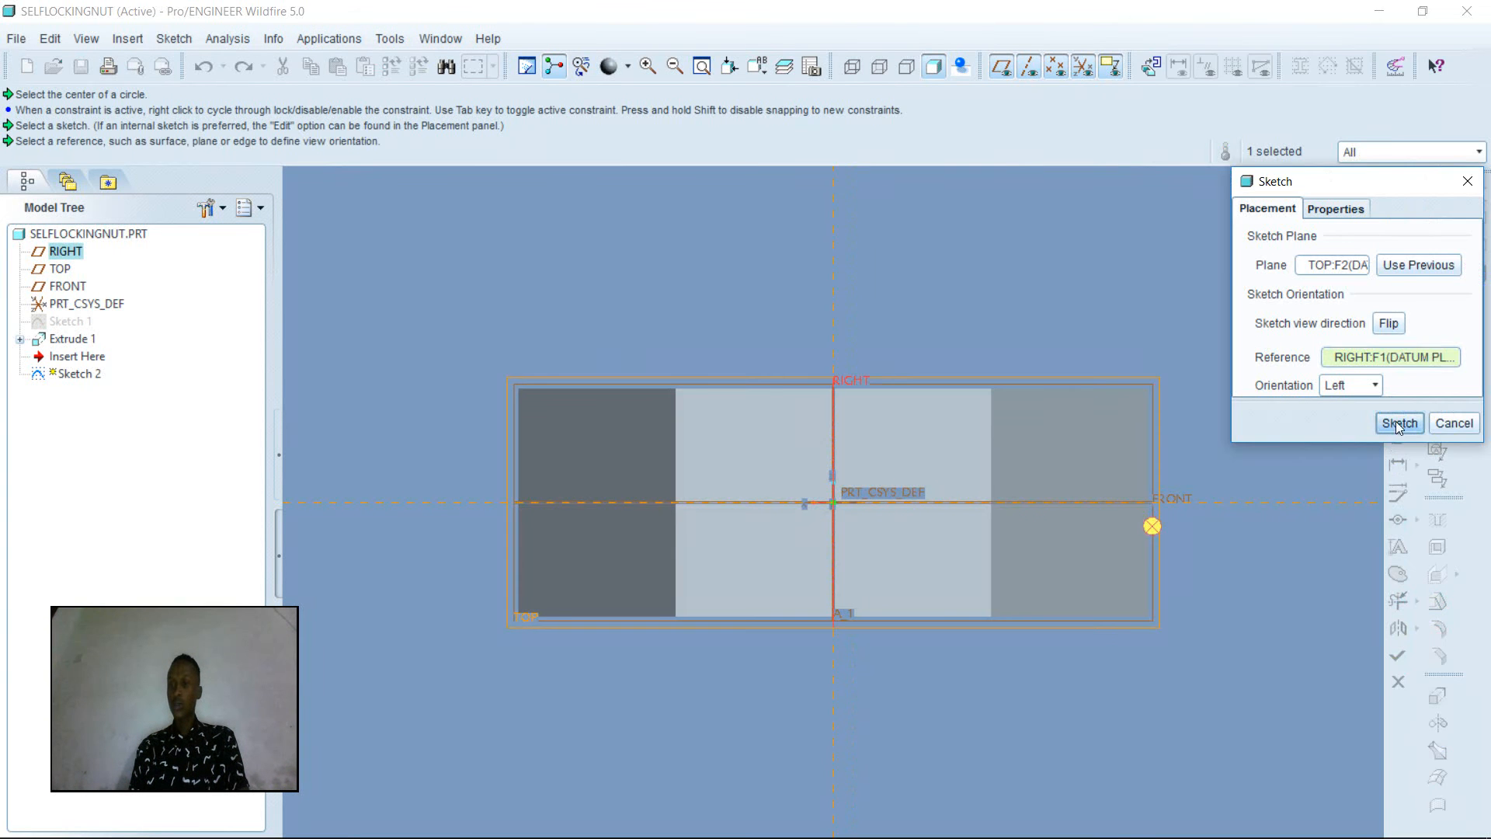
pyautogui.click(1397, 423)
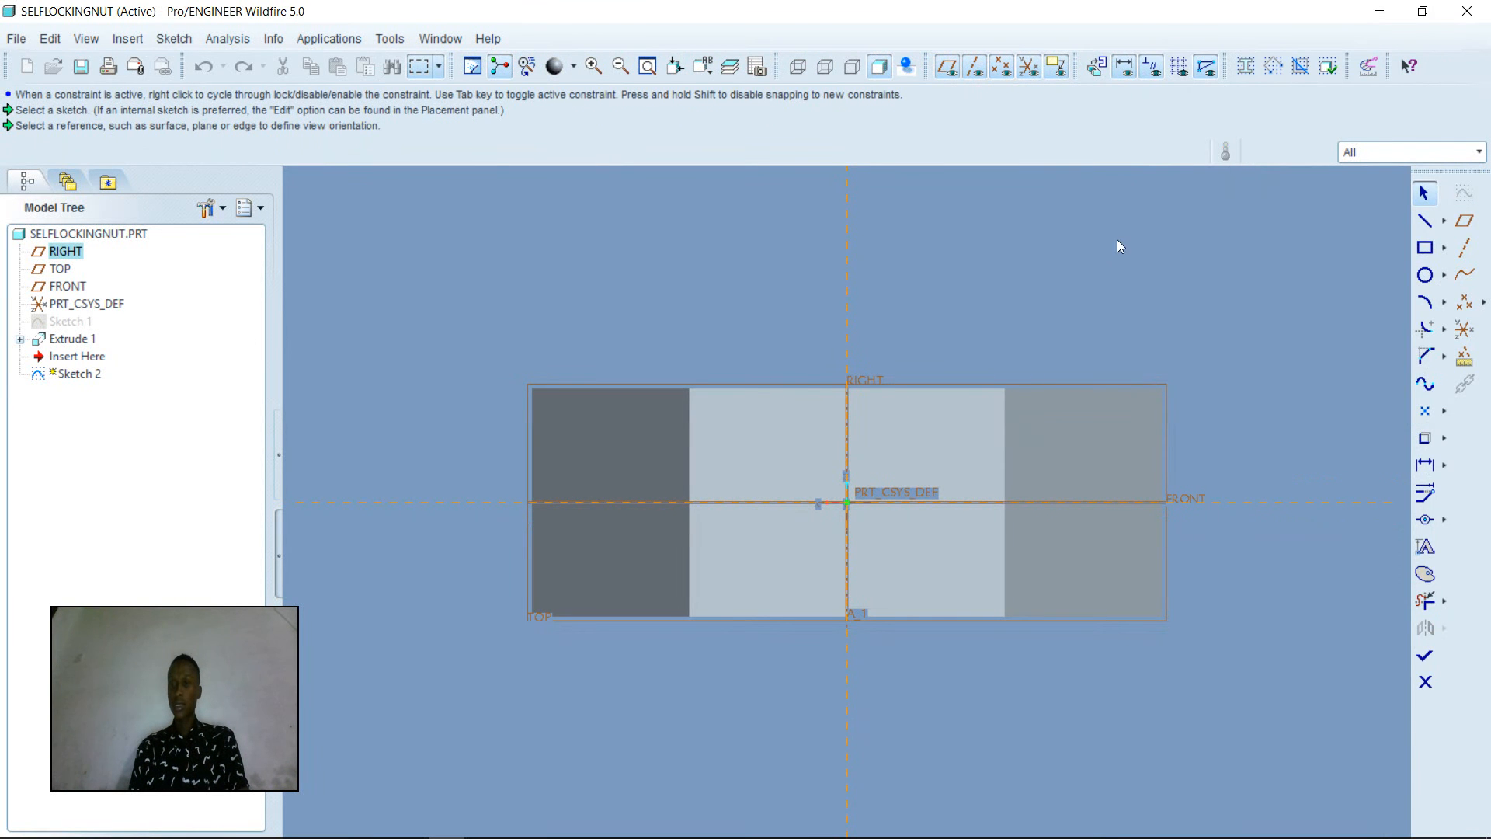
# Add the extrusion's upper surface and its right-hand vertical edge as sketch references
pyautogui.rightClick(1188, 252)
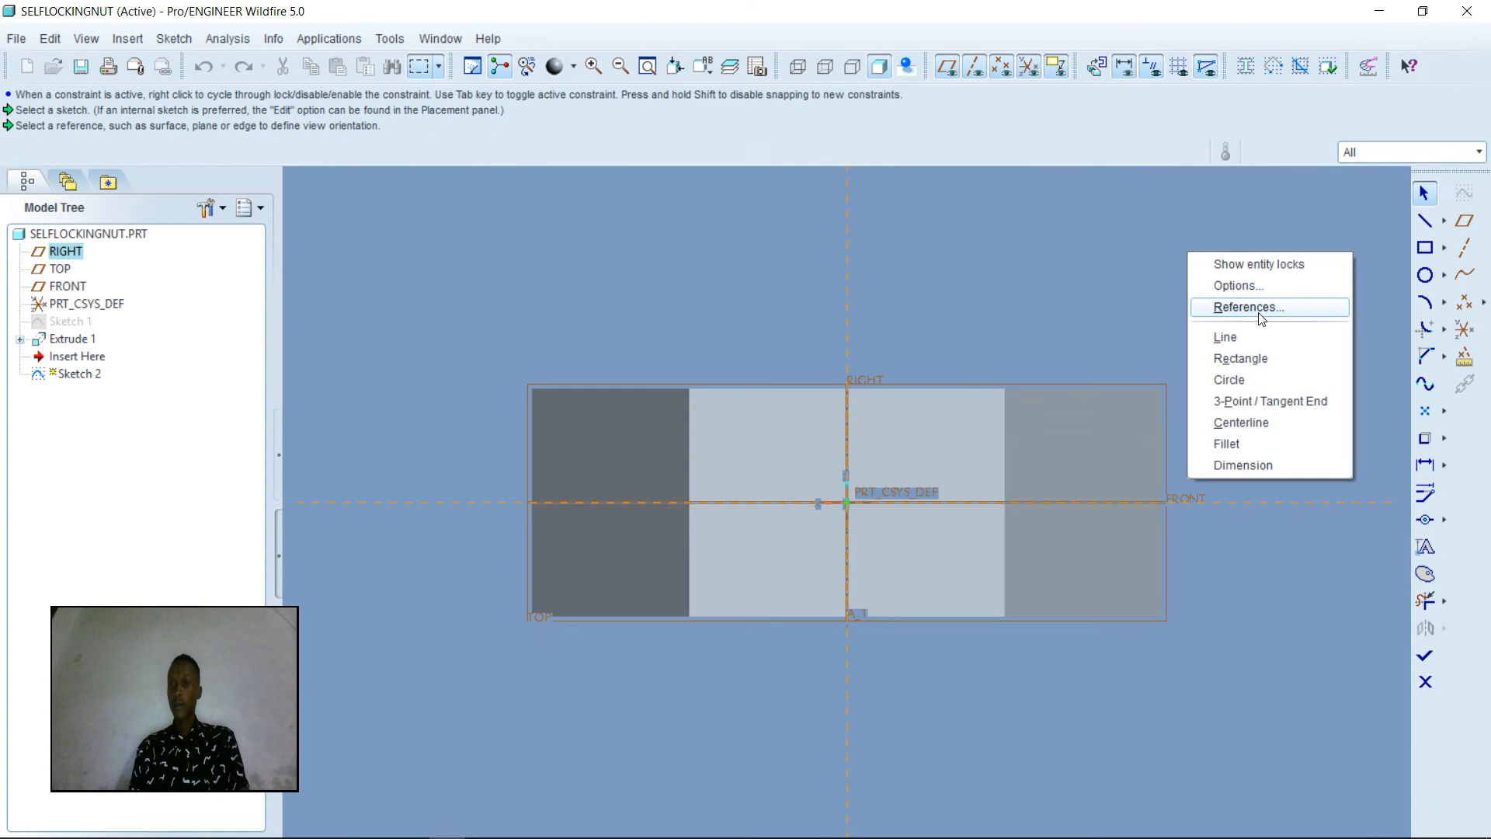
pyautogui.click(1260, 309)
pyautogui.click(1092, 387)
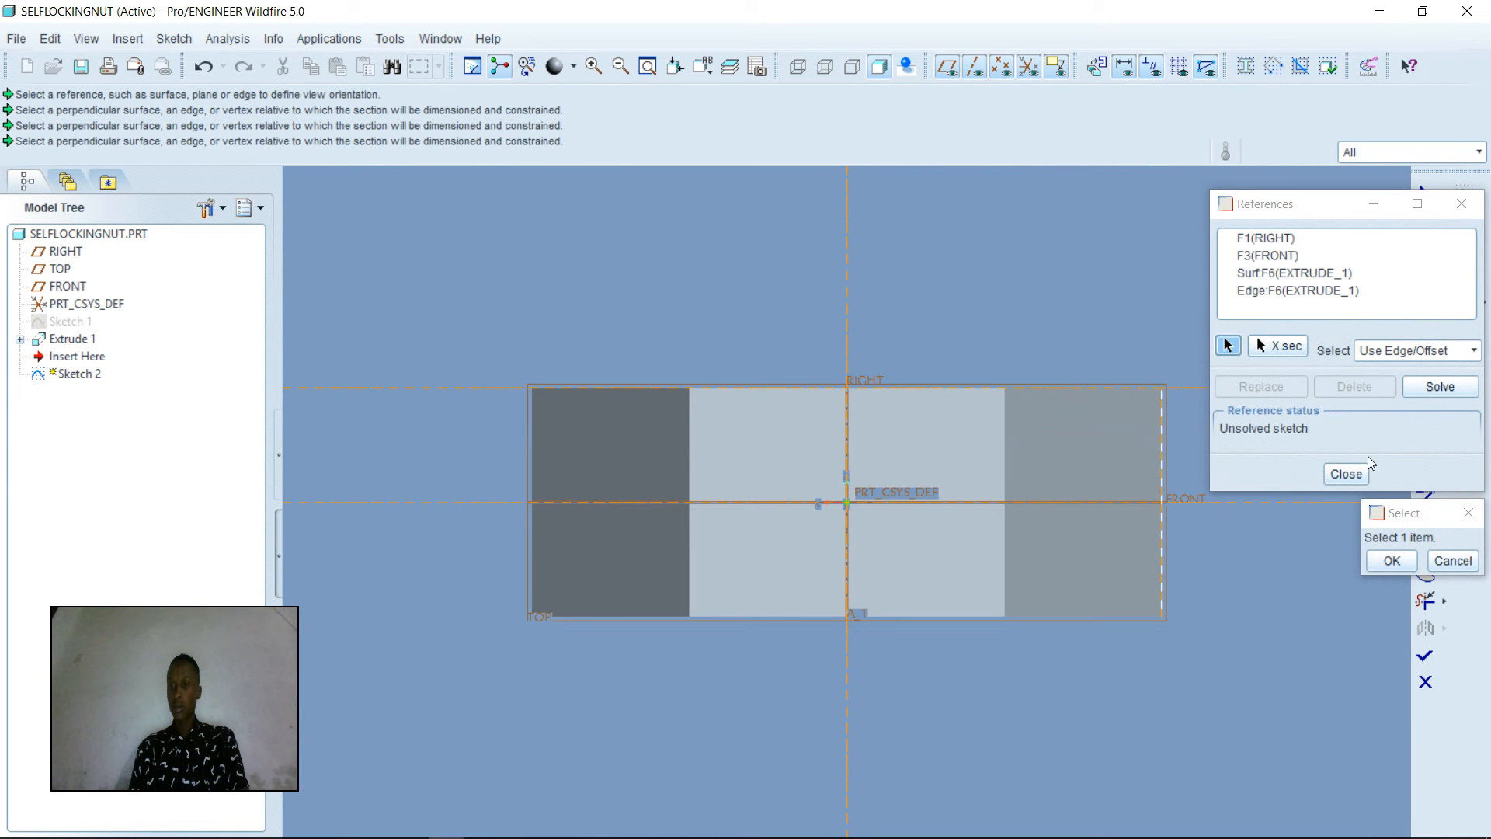
pyautogui.click(1351, 475)
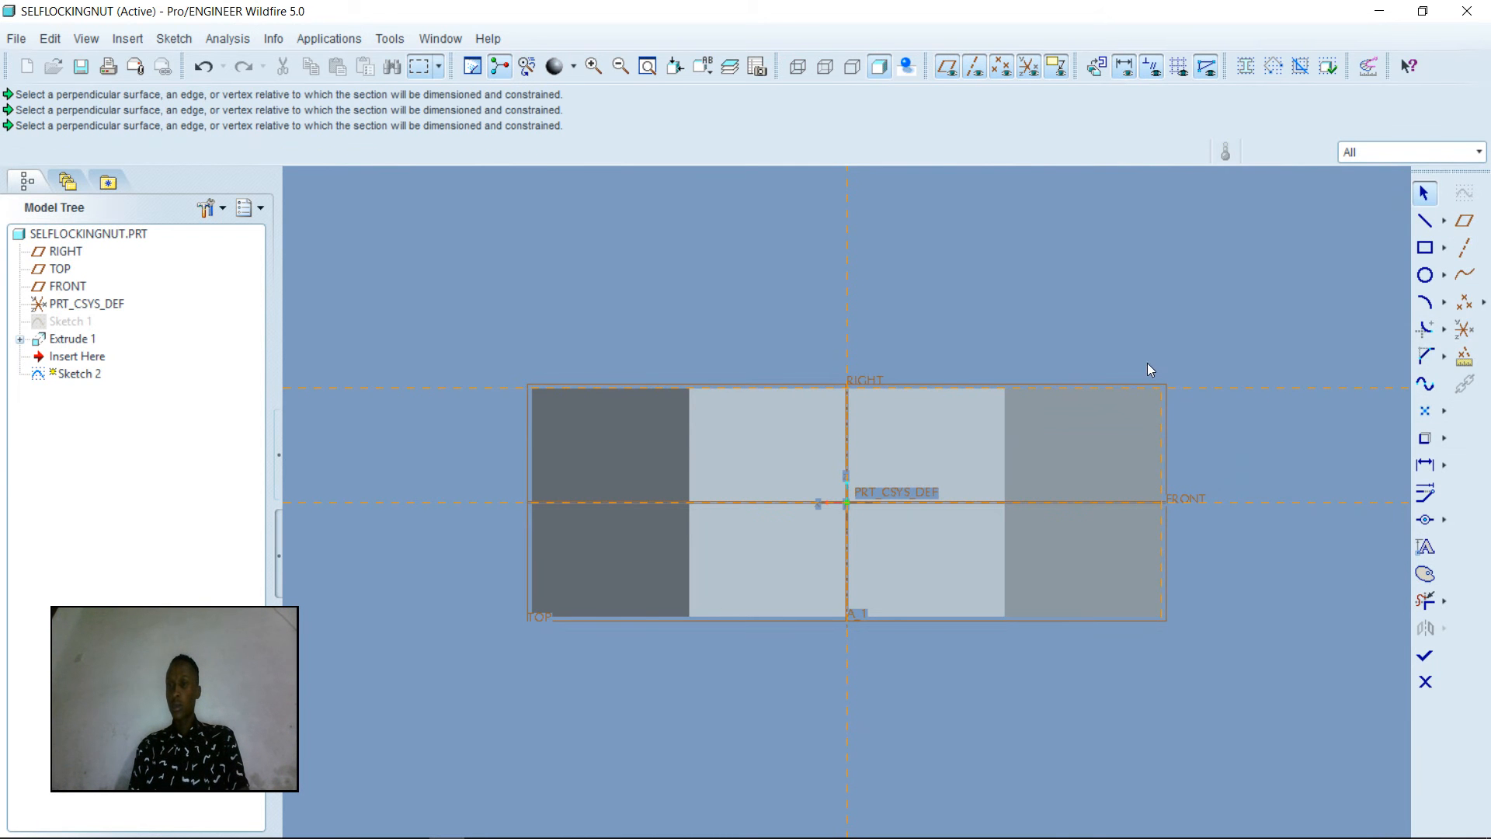
# Sketch a circle about 24 in diameter inside the nut's upper right corner, about 16 below the upper reference
pyautogui.click(1425, 275)
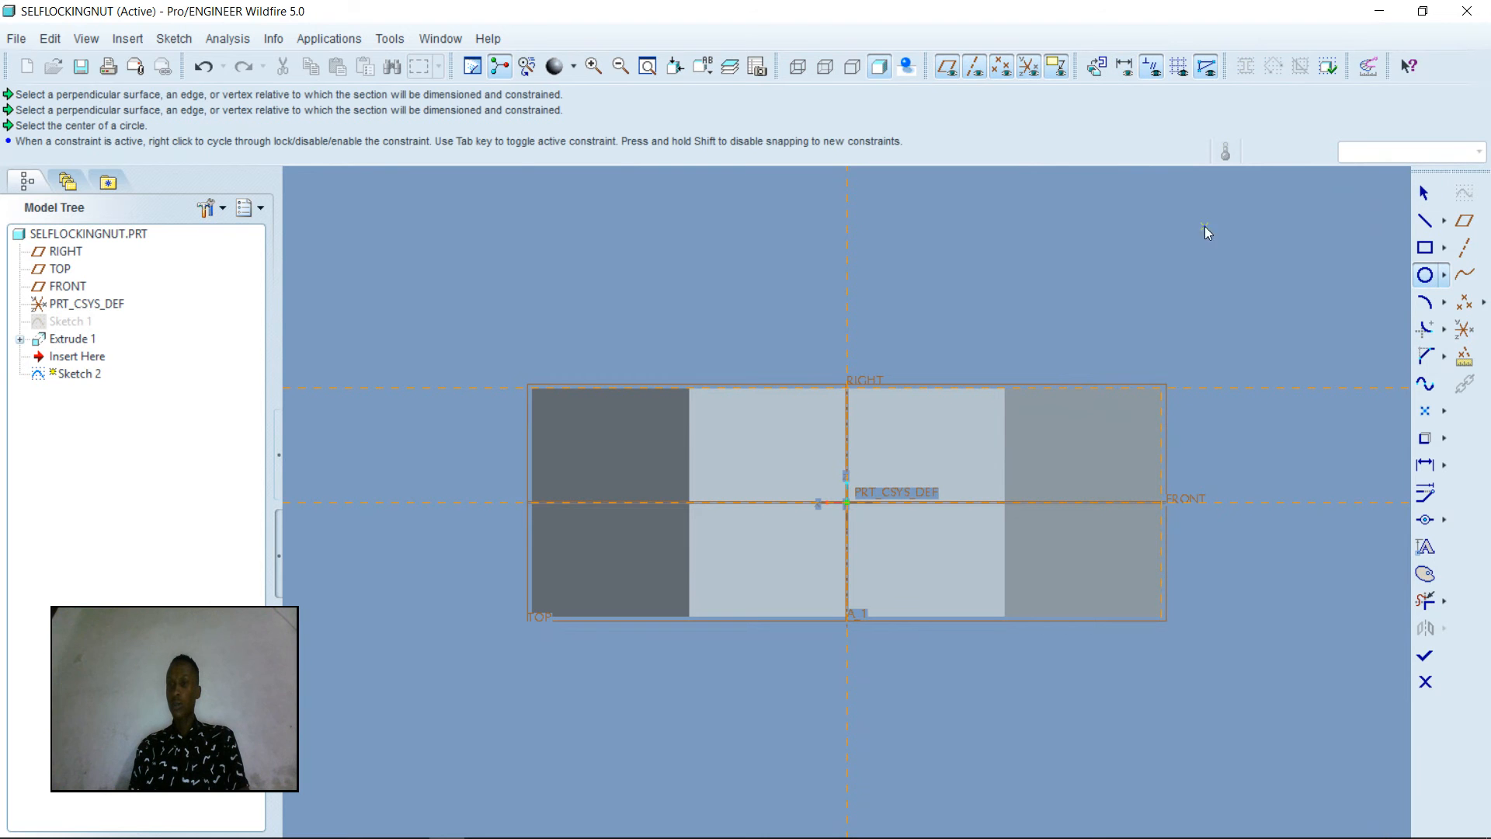
pyautogui.click(1079, 443)
pyautogui.click(1085, 484)
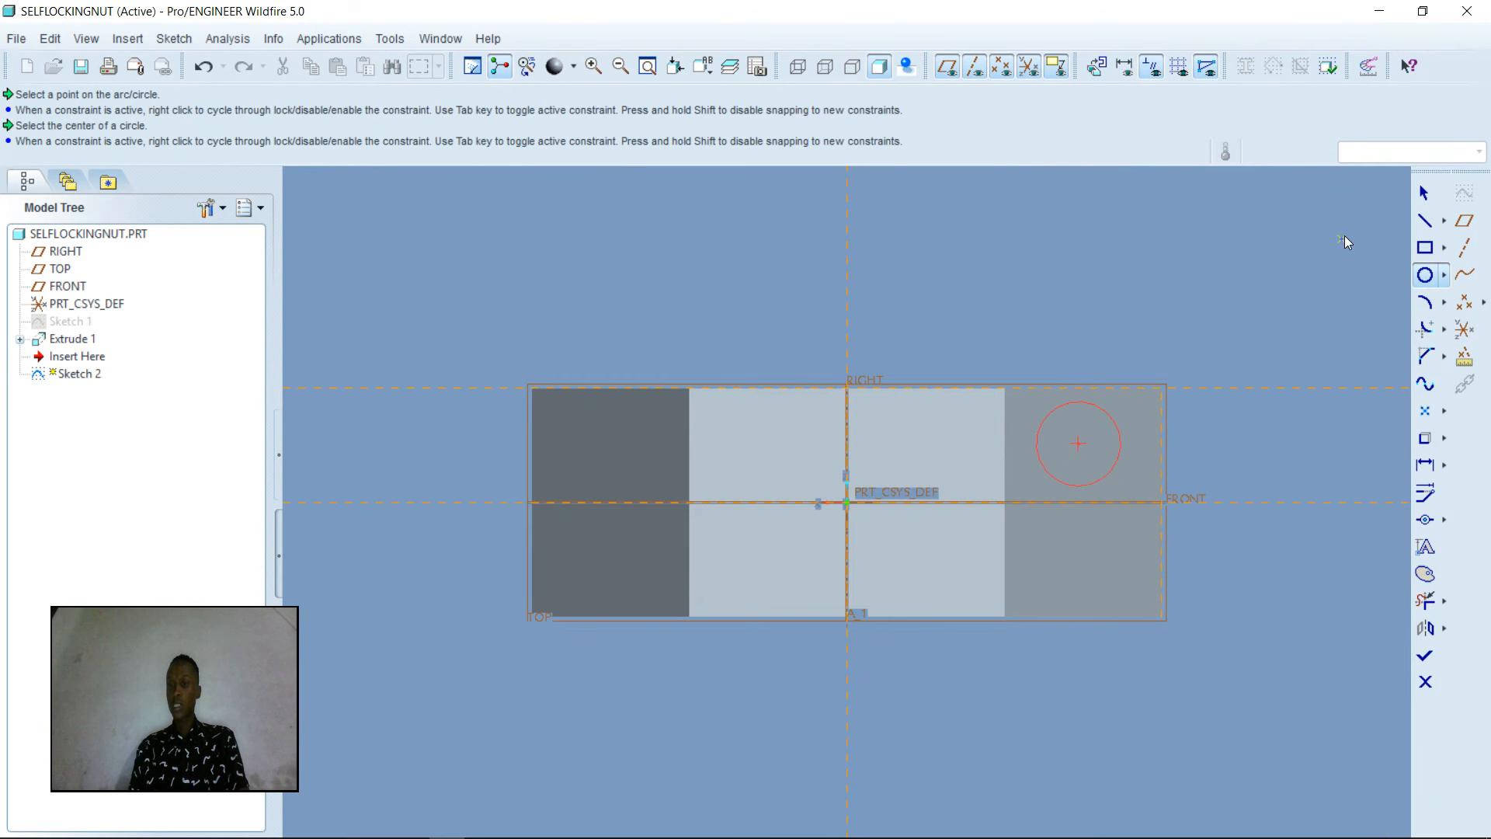
pyautogui.click(1424, 192)
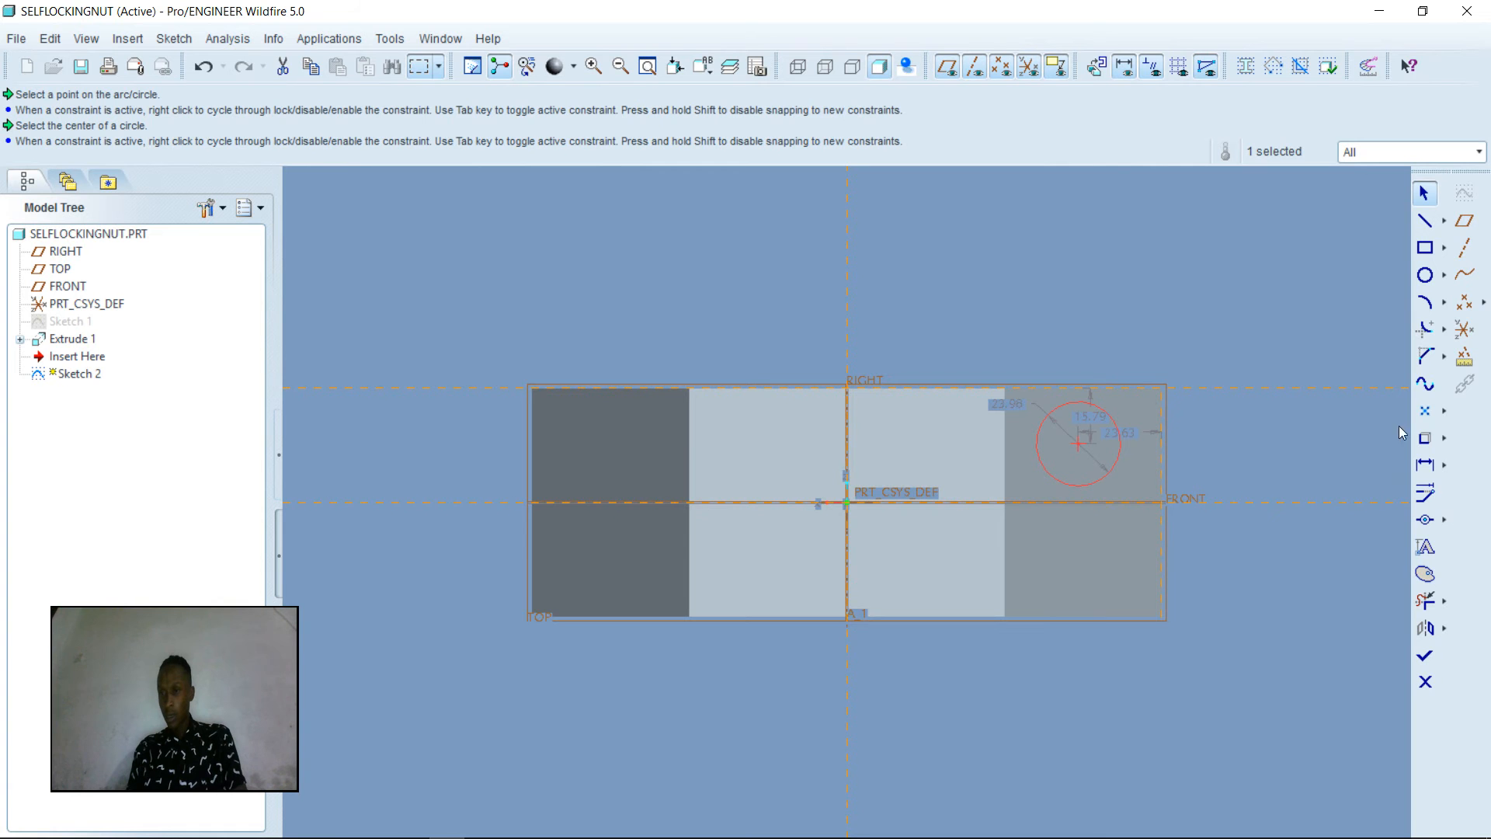
# Make the corner circle tangent to the upper surface reference and to the right-hand edge reference
pyautogui.click(1446, 522)
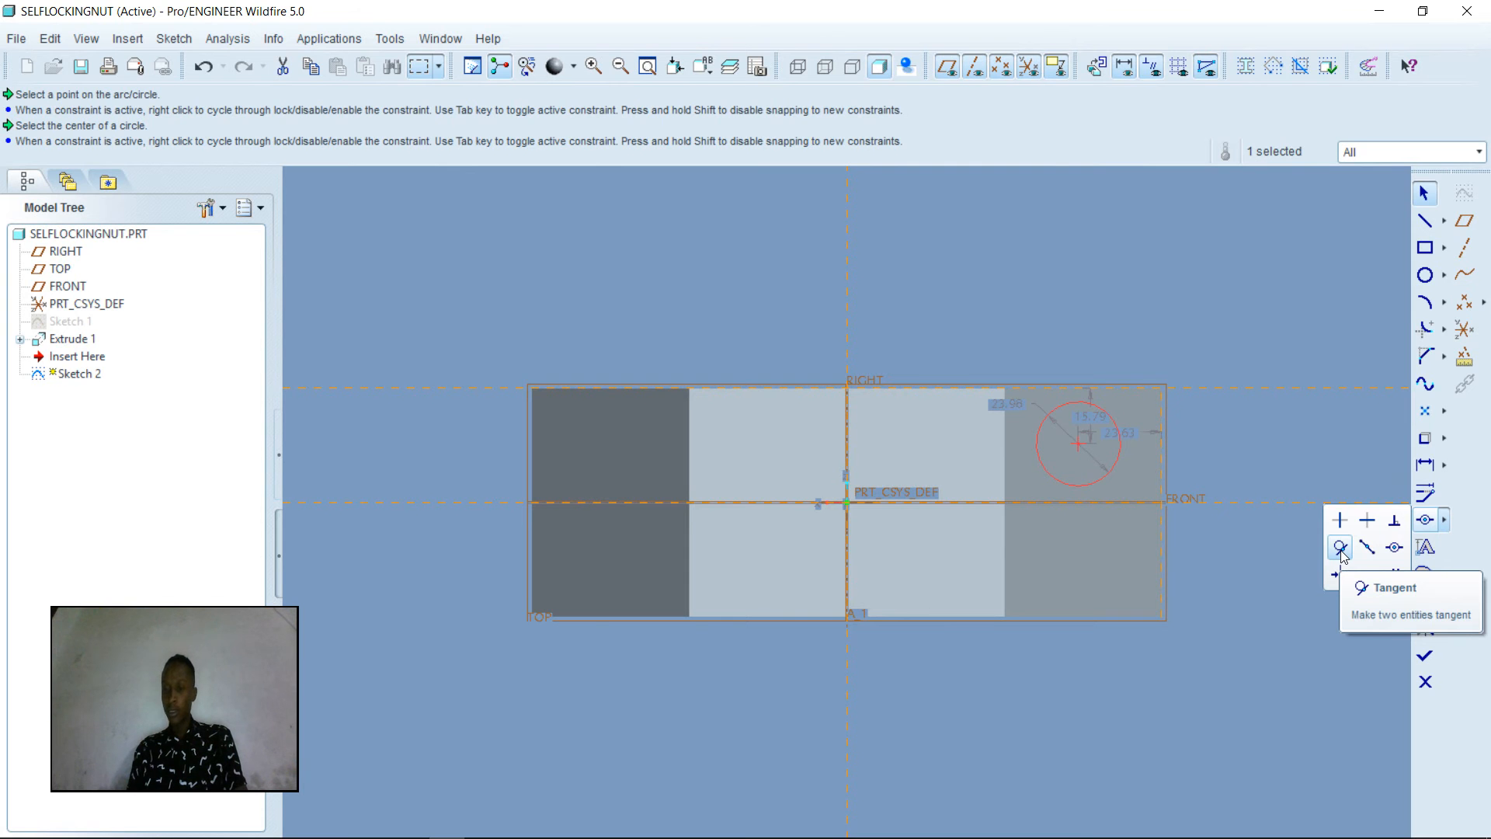
pyautogui.click(1341, 548)
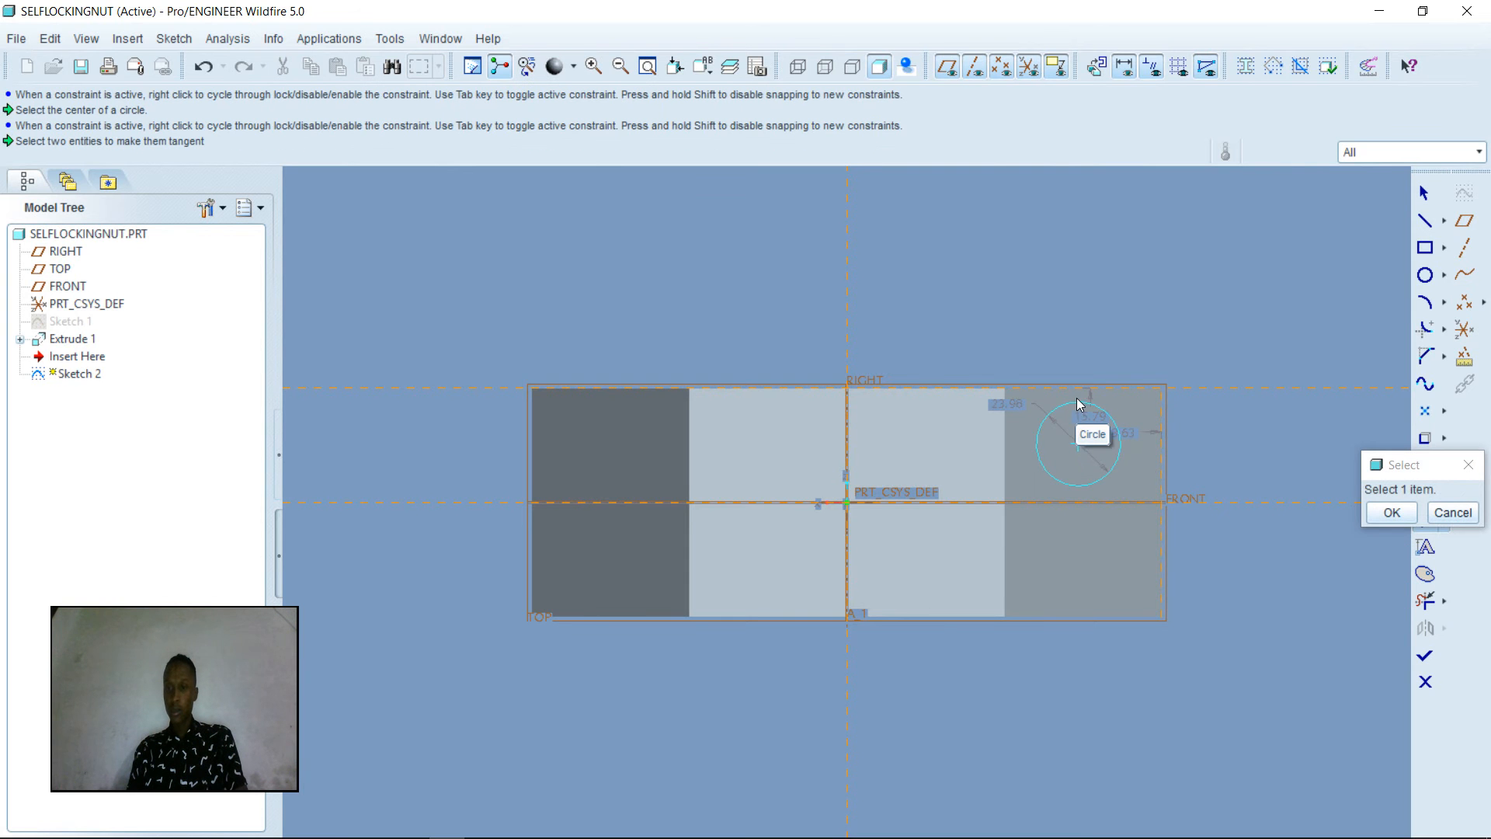
pyautogui.click(1077, 396)
pyautogui.click(1083, 385)
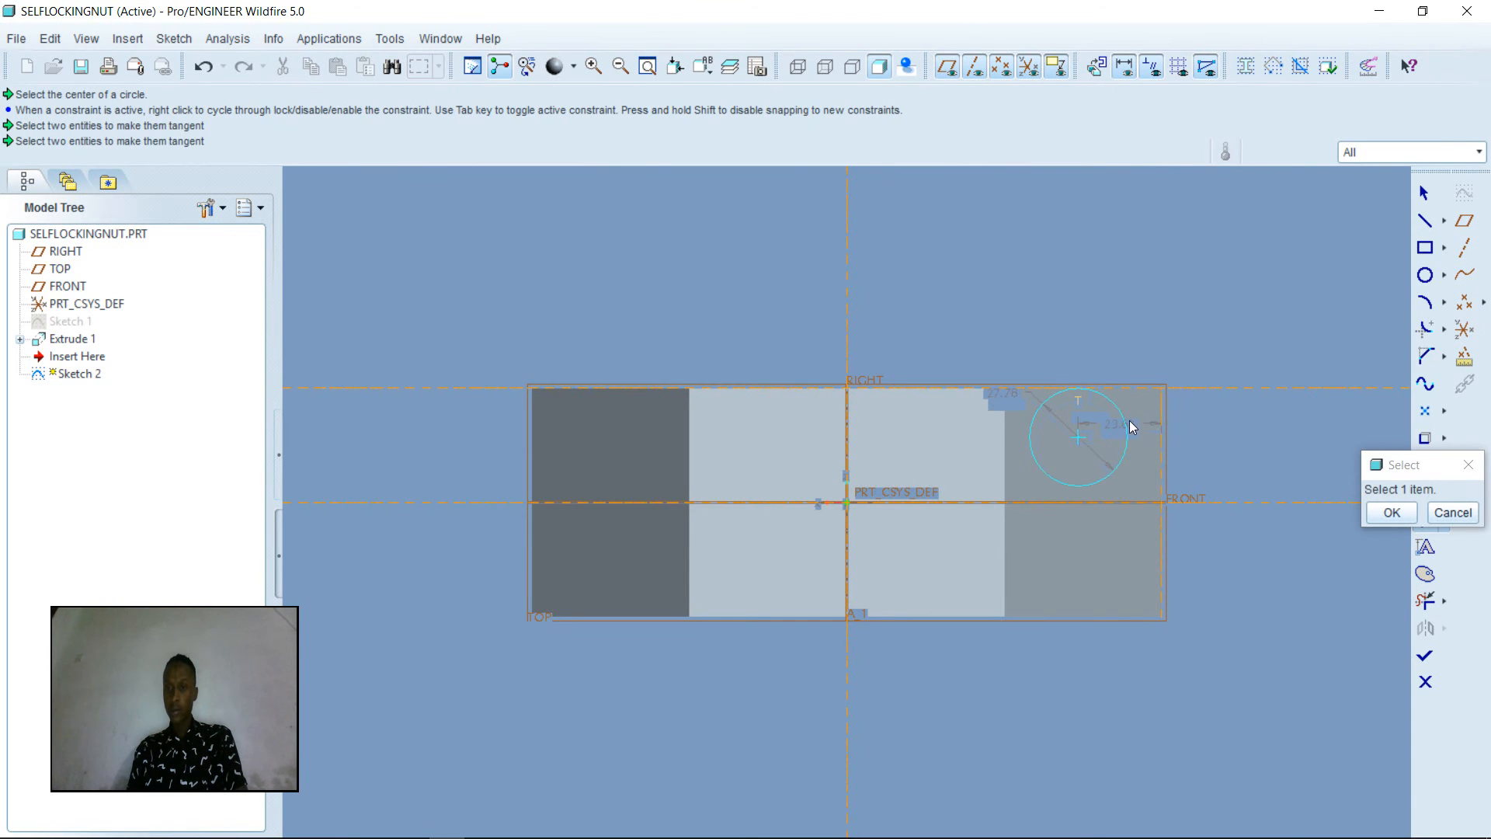
pyautogui.click(1129, 434)
pyautogui.click(1163, 443)
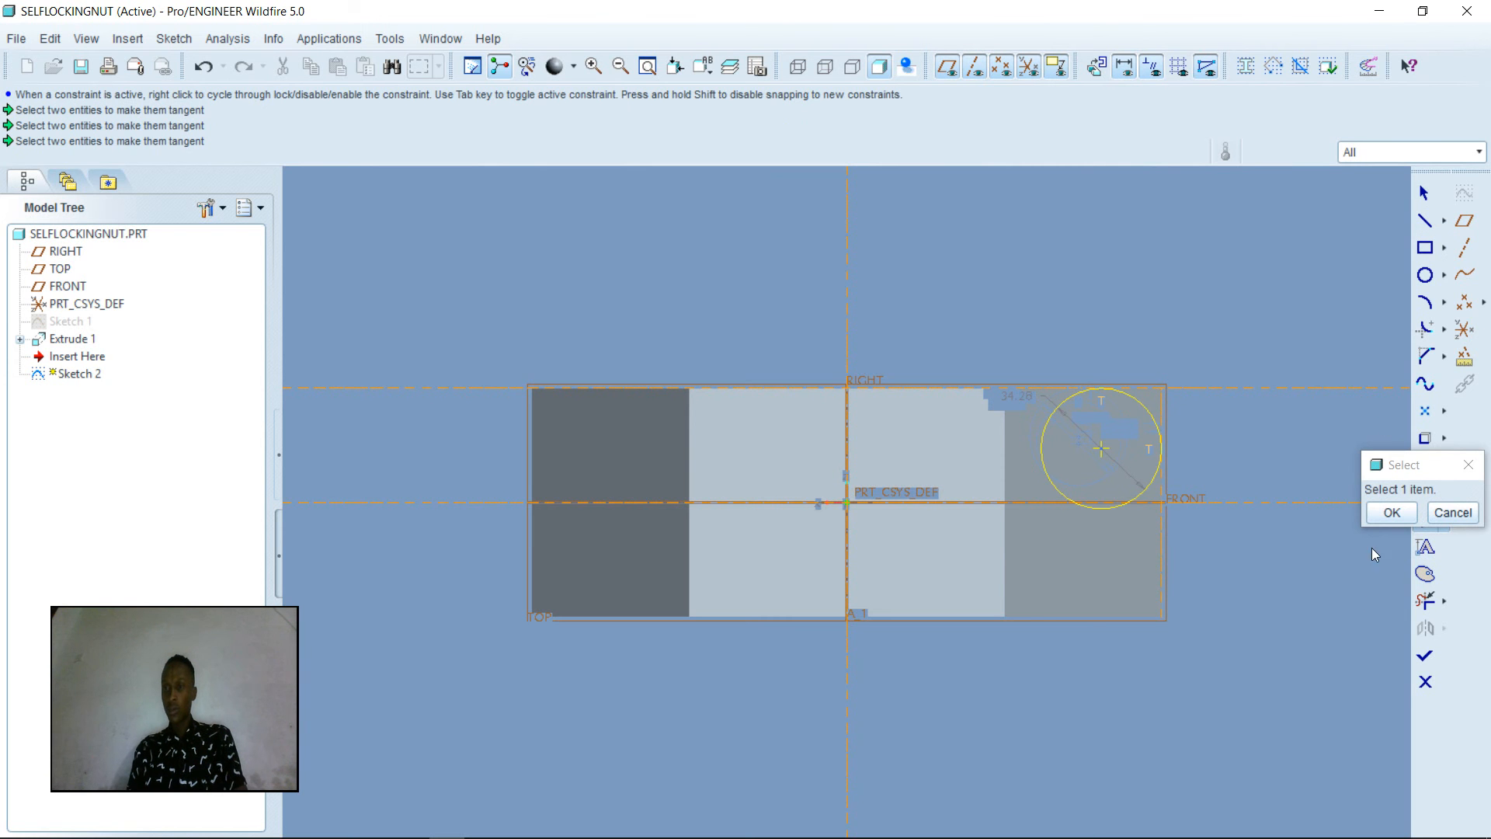
pyautogui.click(1386, 514)
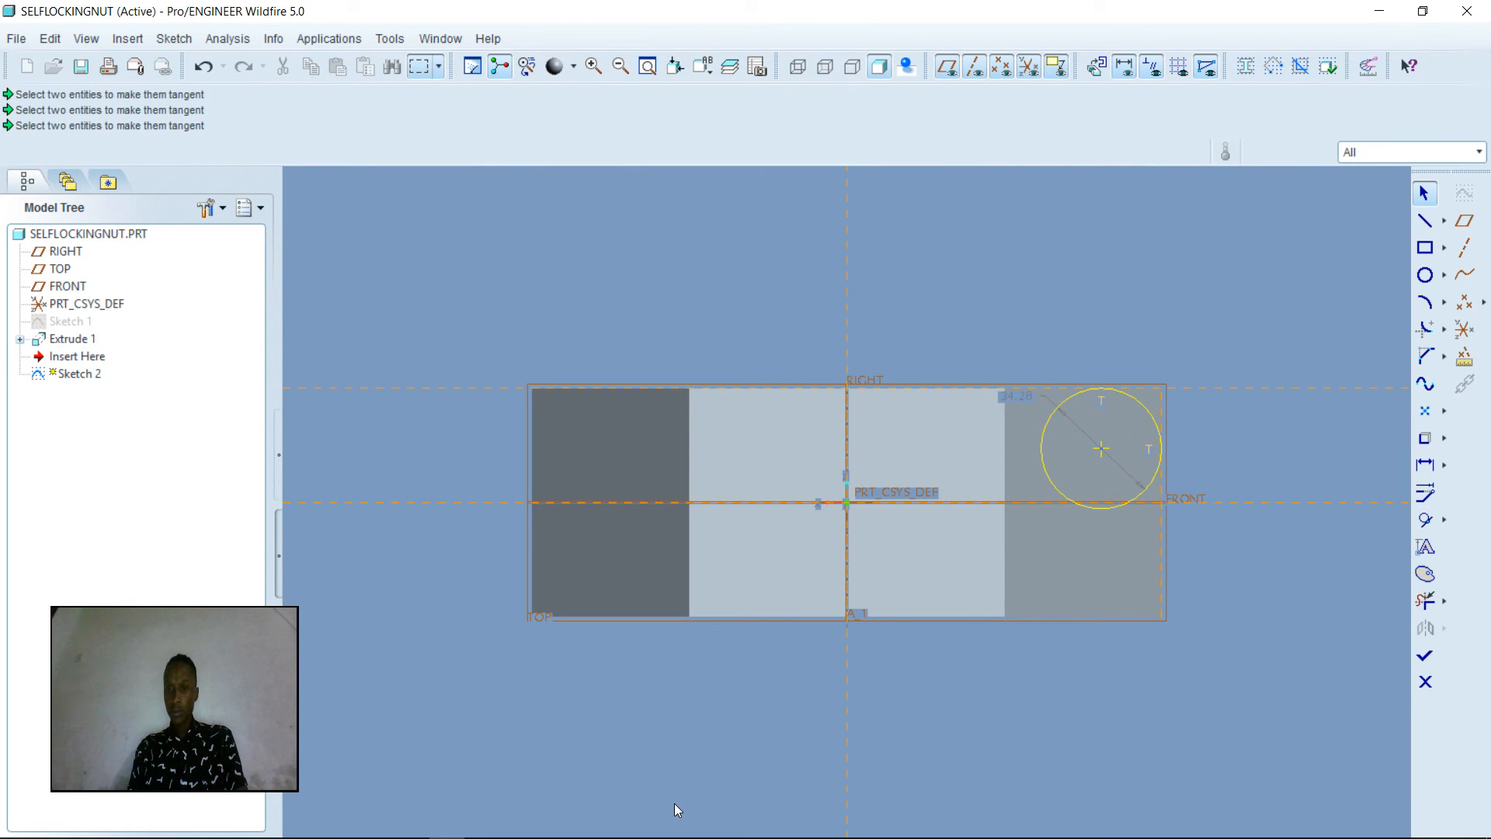
# Recheck the R30 rounding in the assignment PDF and set the tangent circle's diameter to 60
pyautogui.moveTo(417, 827)
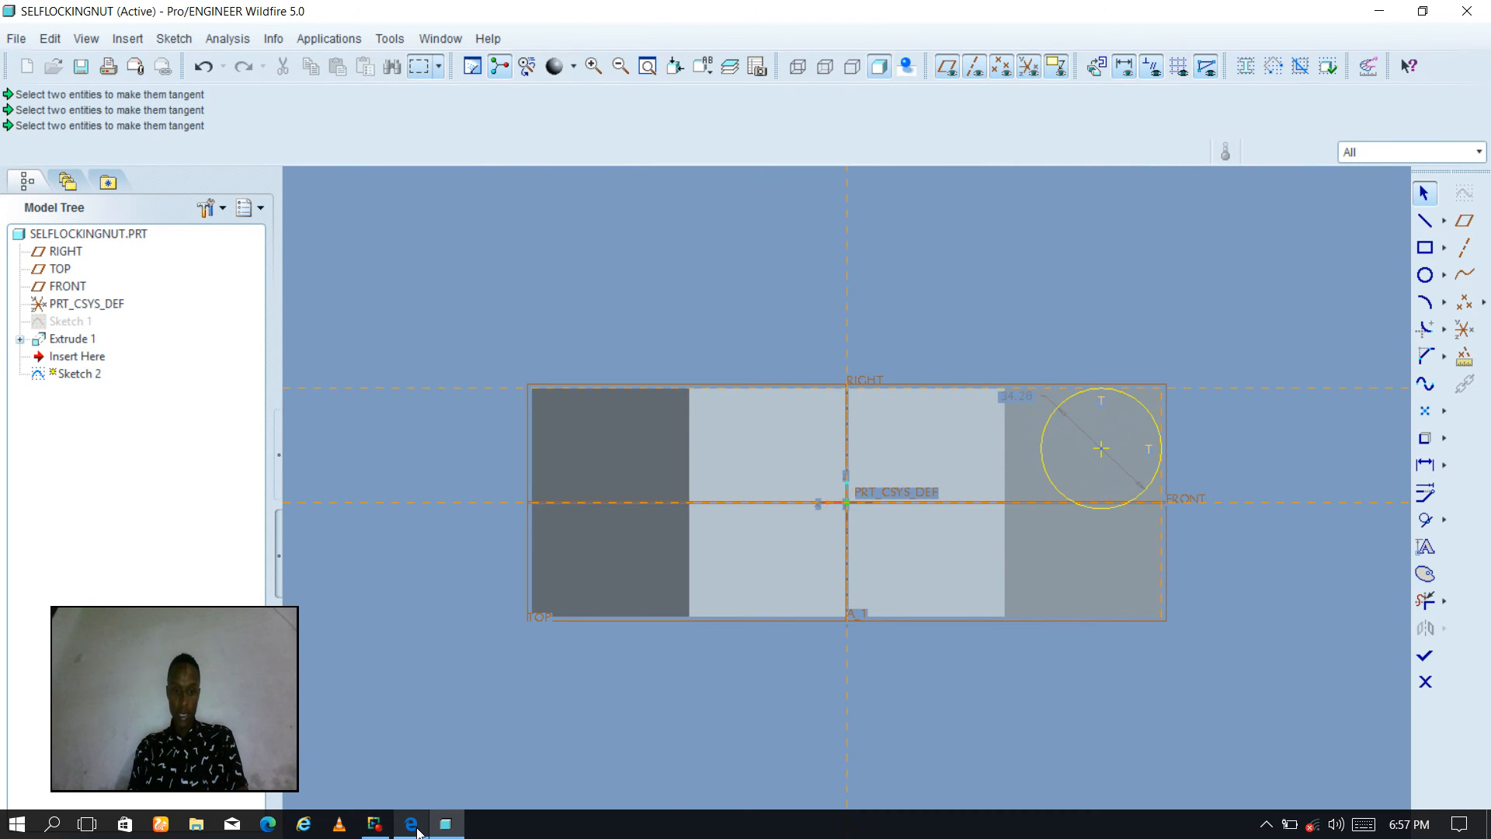
pyautogui.moveTo(445, 777)
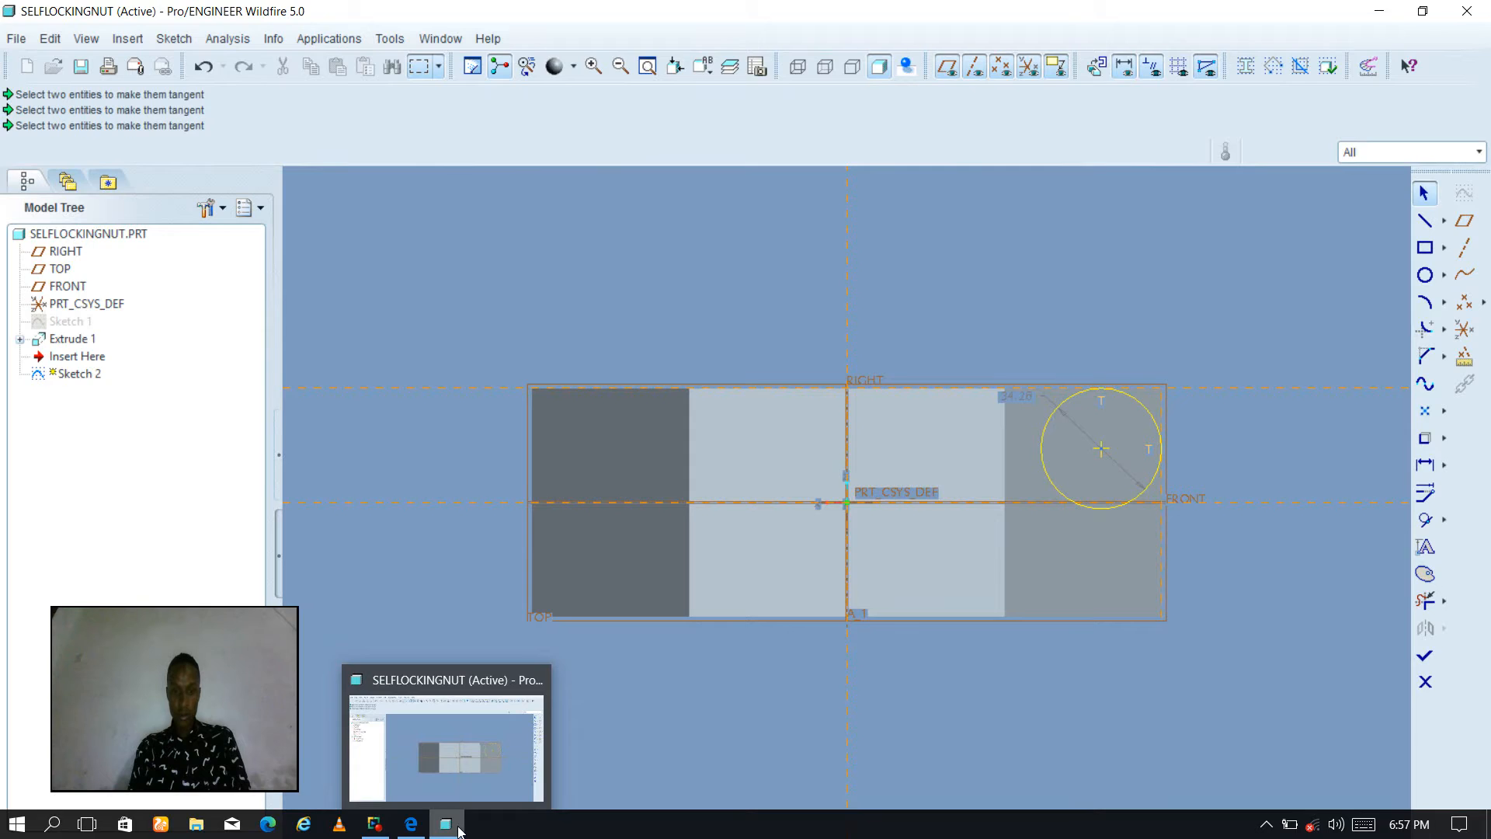
pyautogui.click(457, 829)
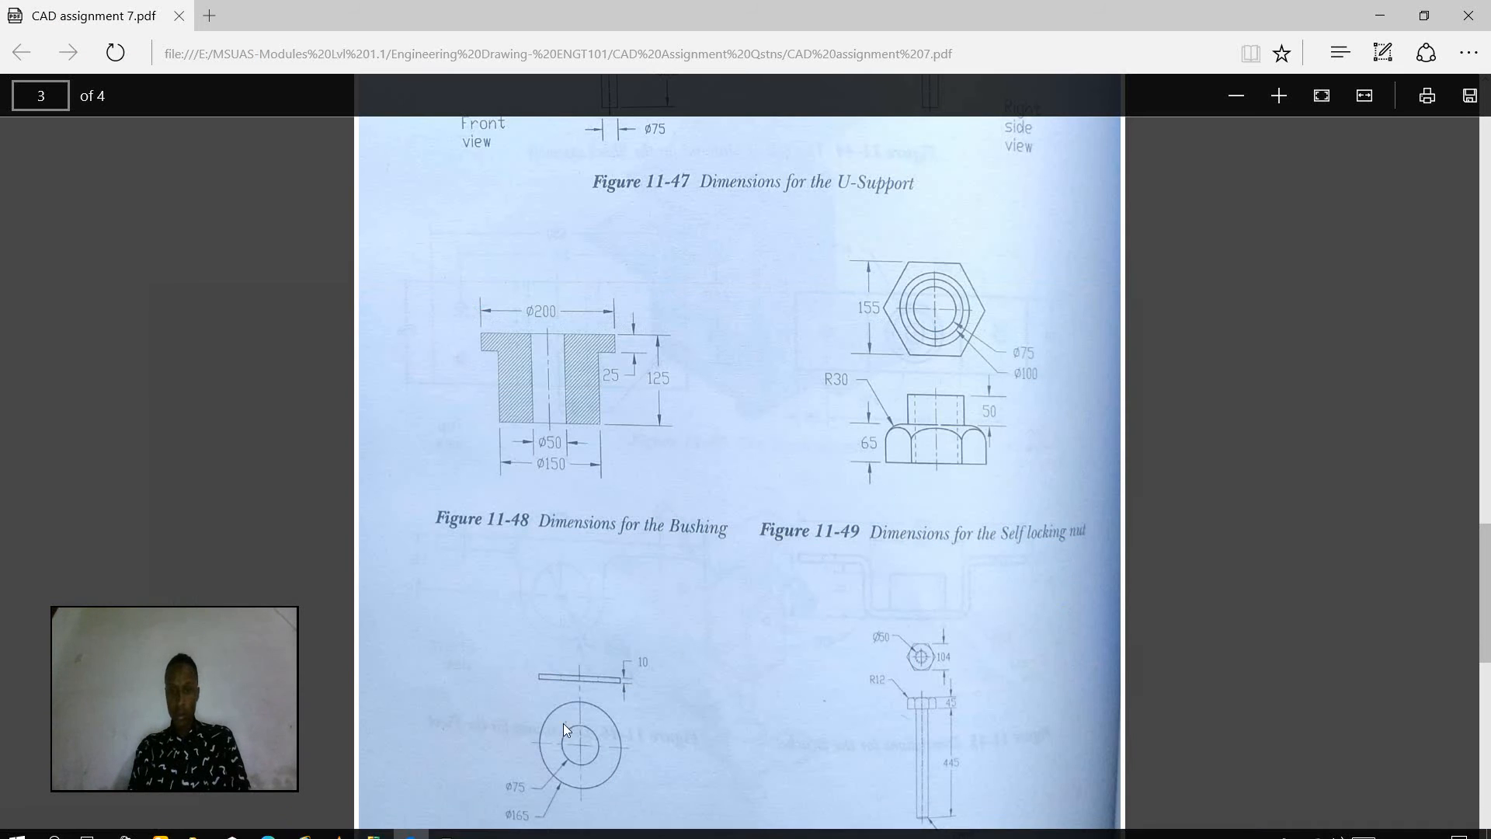
pyautogui.click(445, 824)
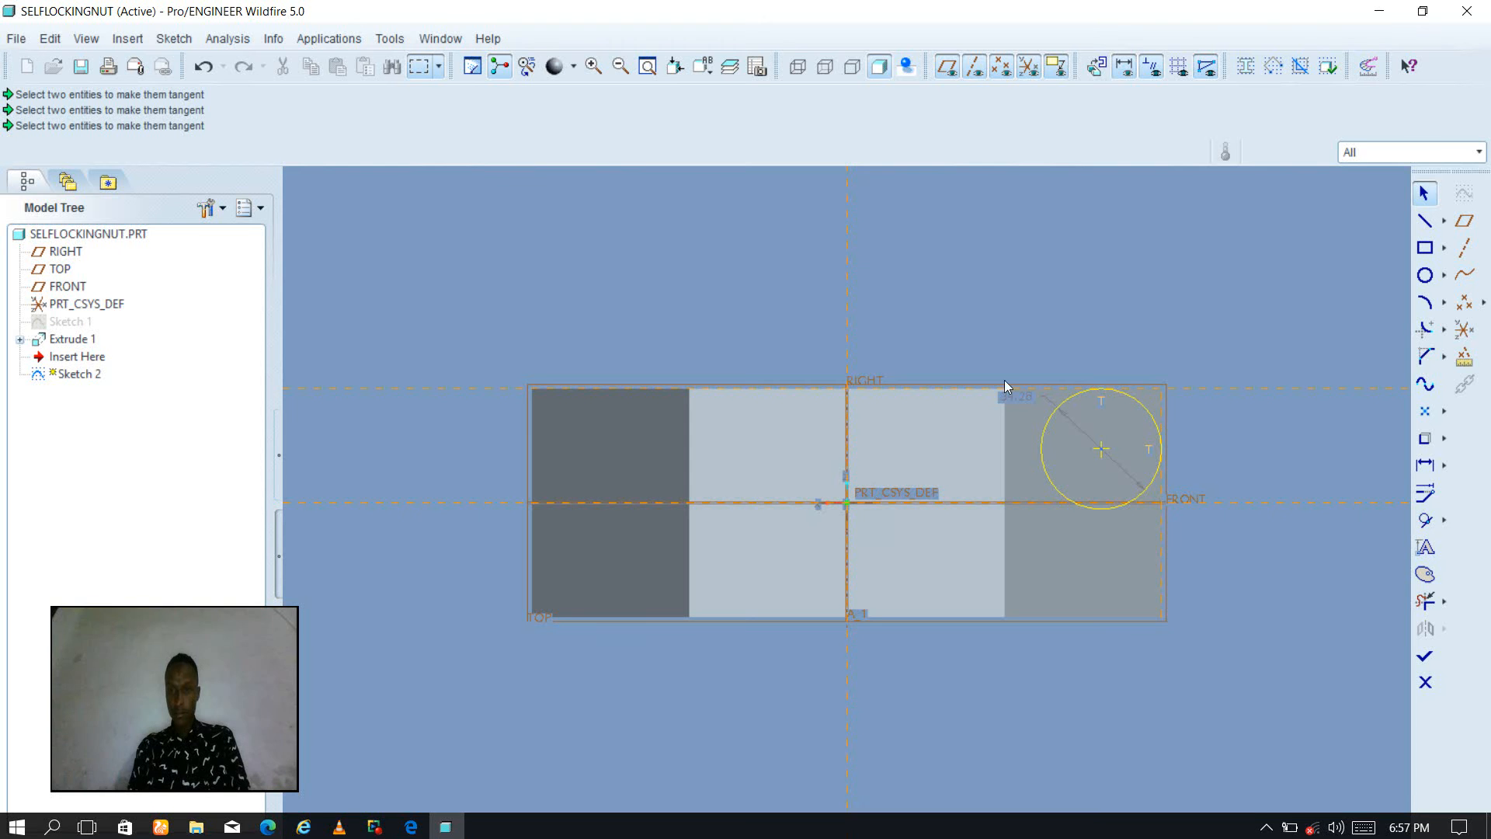
pyautogui.click(1018, 396)
pyautogui.doubleClick(1018, 396)
pyautogui.write('60')
pyautogui.press('Return')
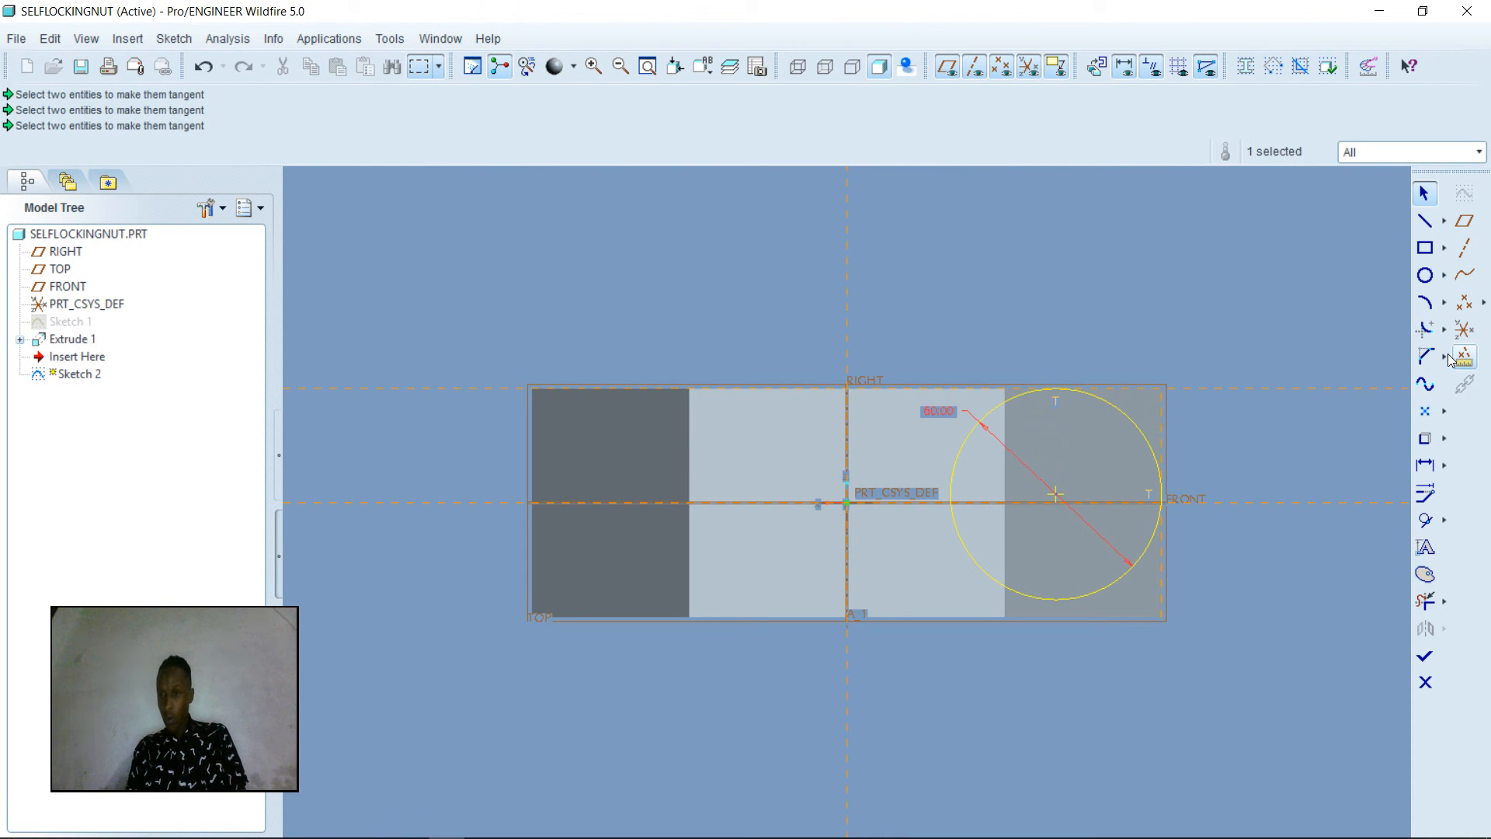
# Draw vertical and horizontal centerlines through the circle's centre and trim the circle to its upper right quarter arc
pyautogui.click(1444, 221)
pyautogui.click(1376, 222)
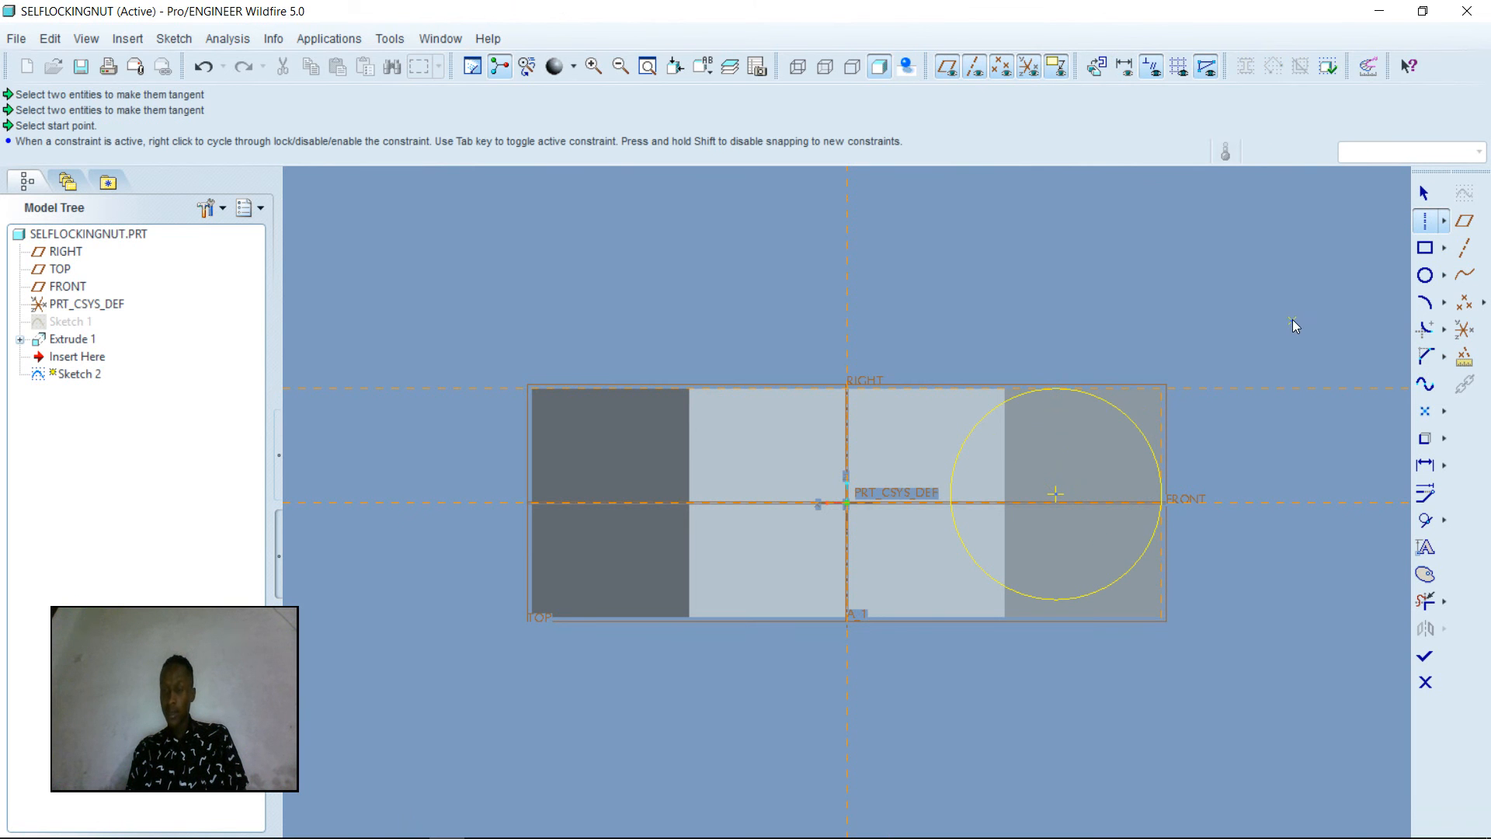
pyautogui.click(1057, 494)
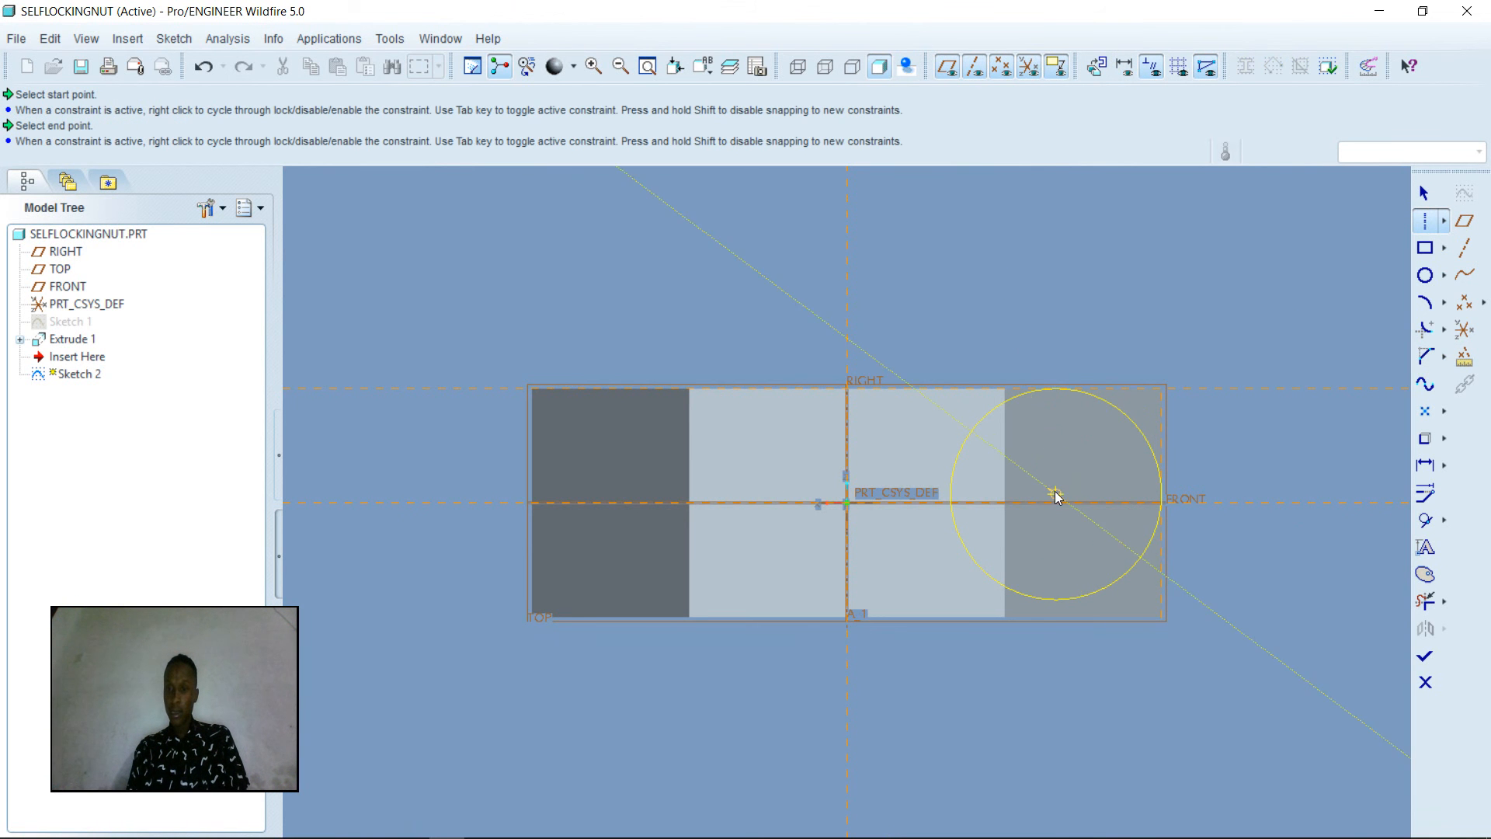
pyautogui.click(1055, 679)
pyautogui.click(1056, 495)
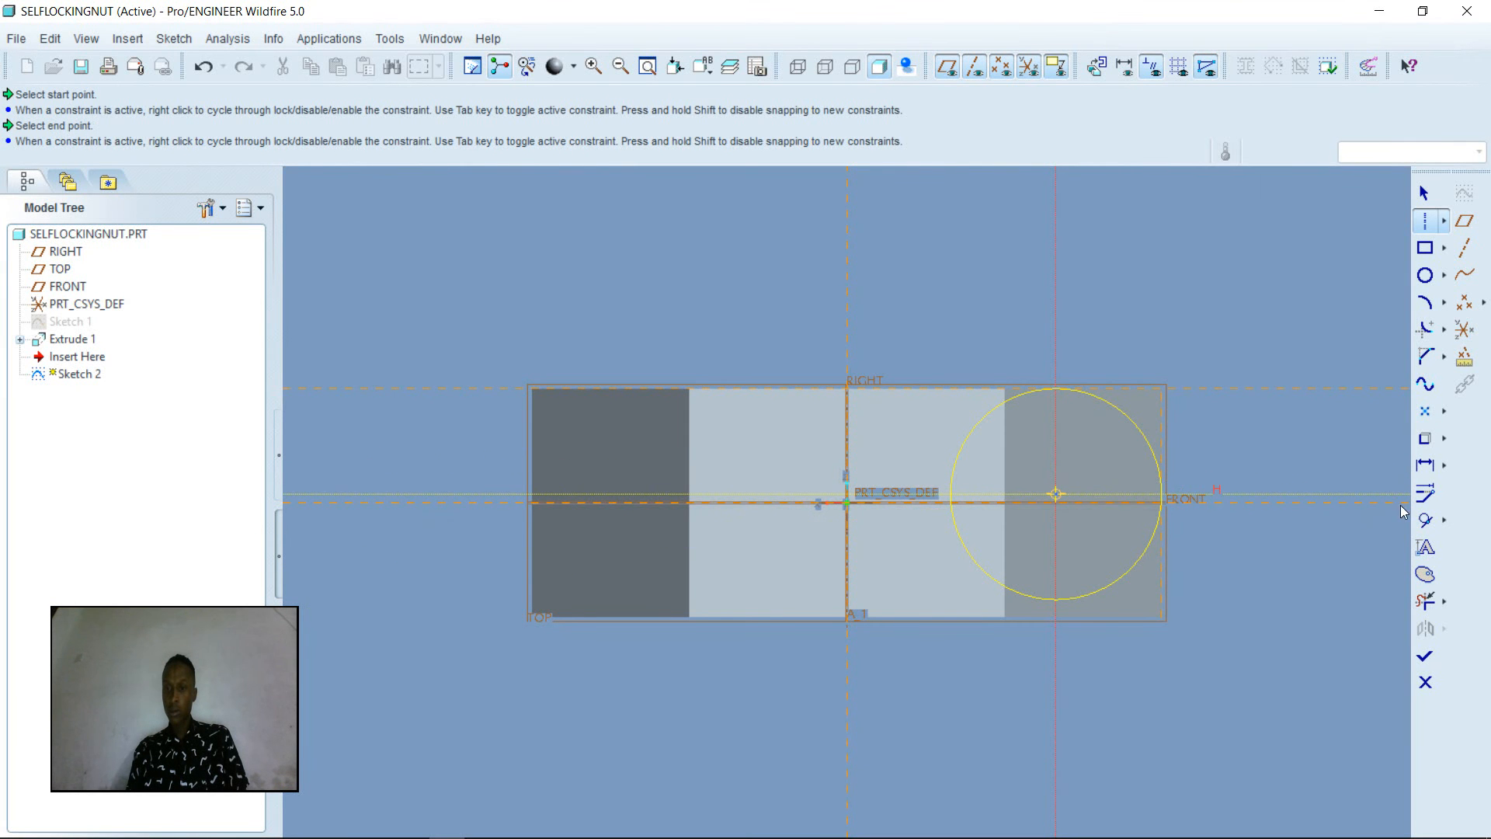
pyautogui.click(1371, 495)
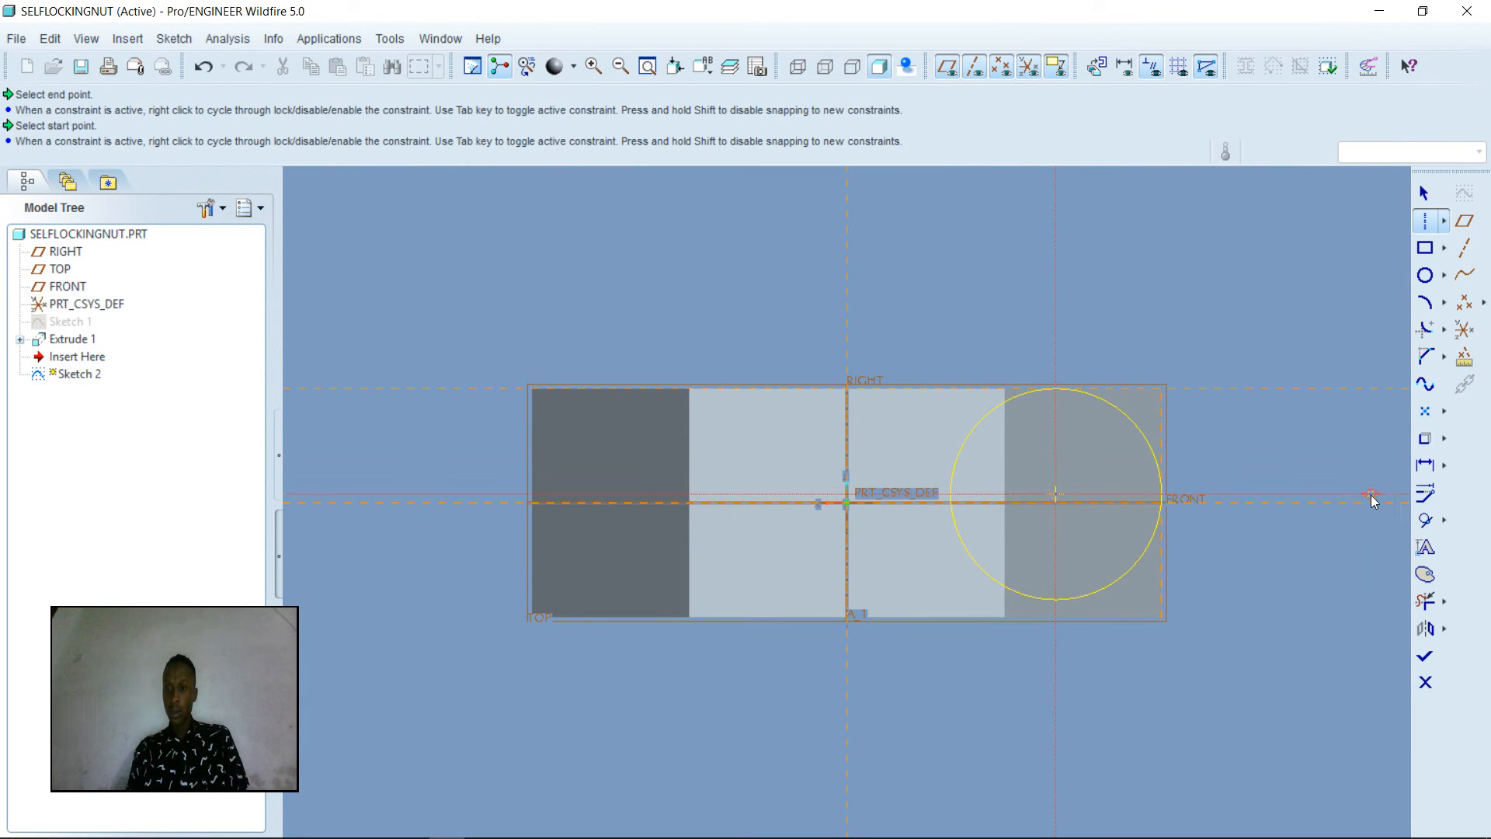
pyautogui.click(1425, 600)
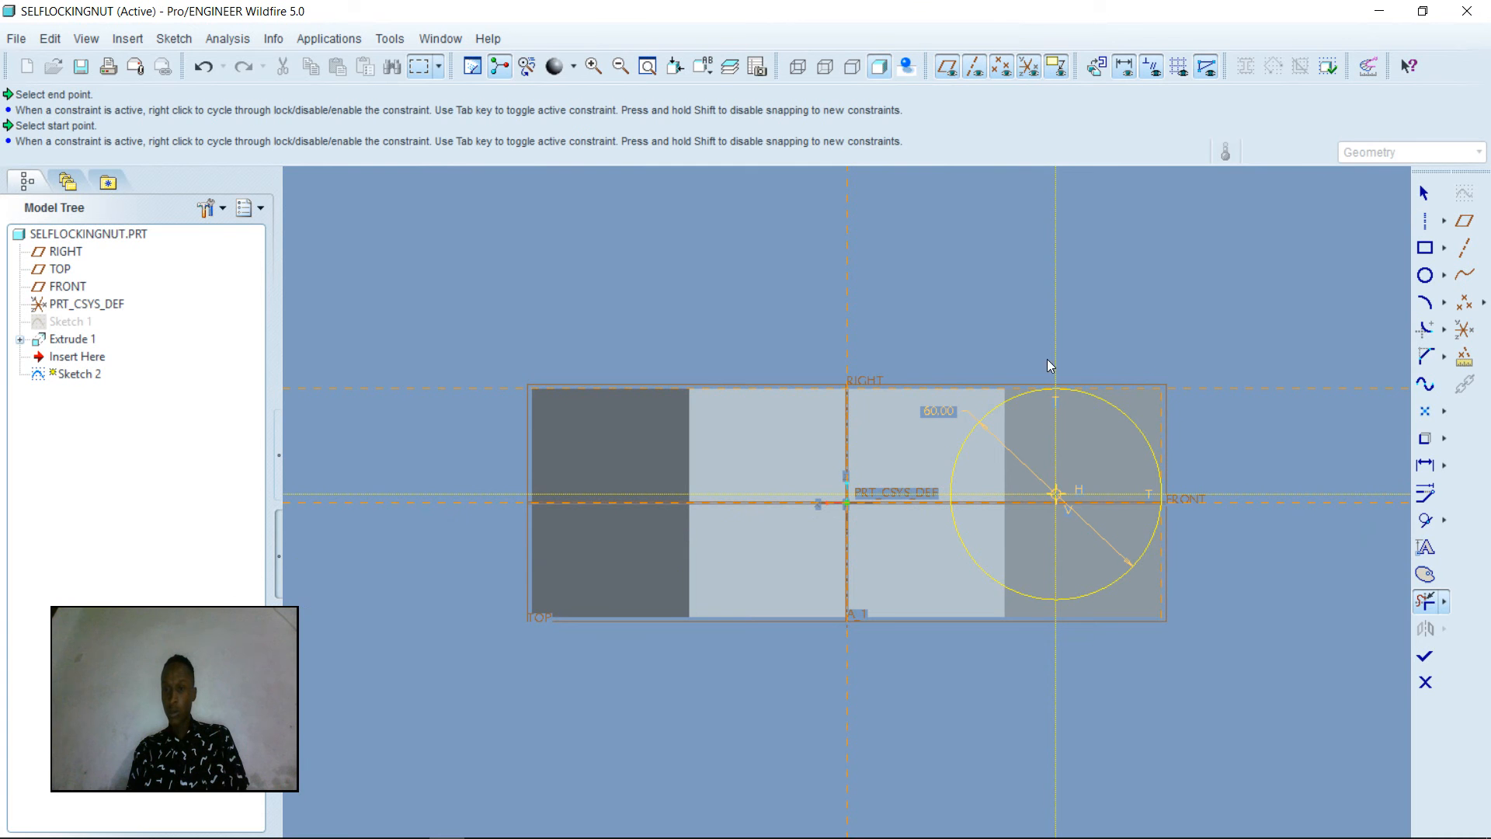
pyautogui.moveTo(1017, 391)
pyautogui.mouseDown()
pyautogui.moveTo(986, 461)
pyautogui.moveTo(990, 589)
pyautogui.moveTo(1072, 595)
pyautogui.moveTo(1126, 570)
pyautogui.mouseUp()
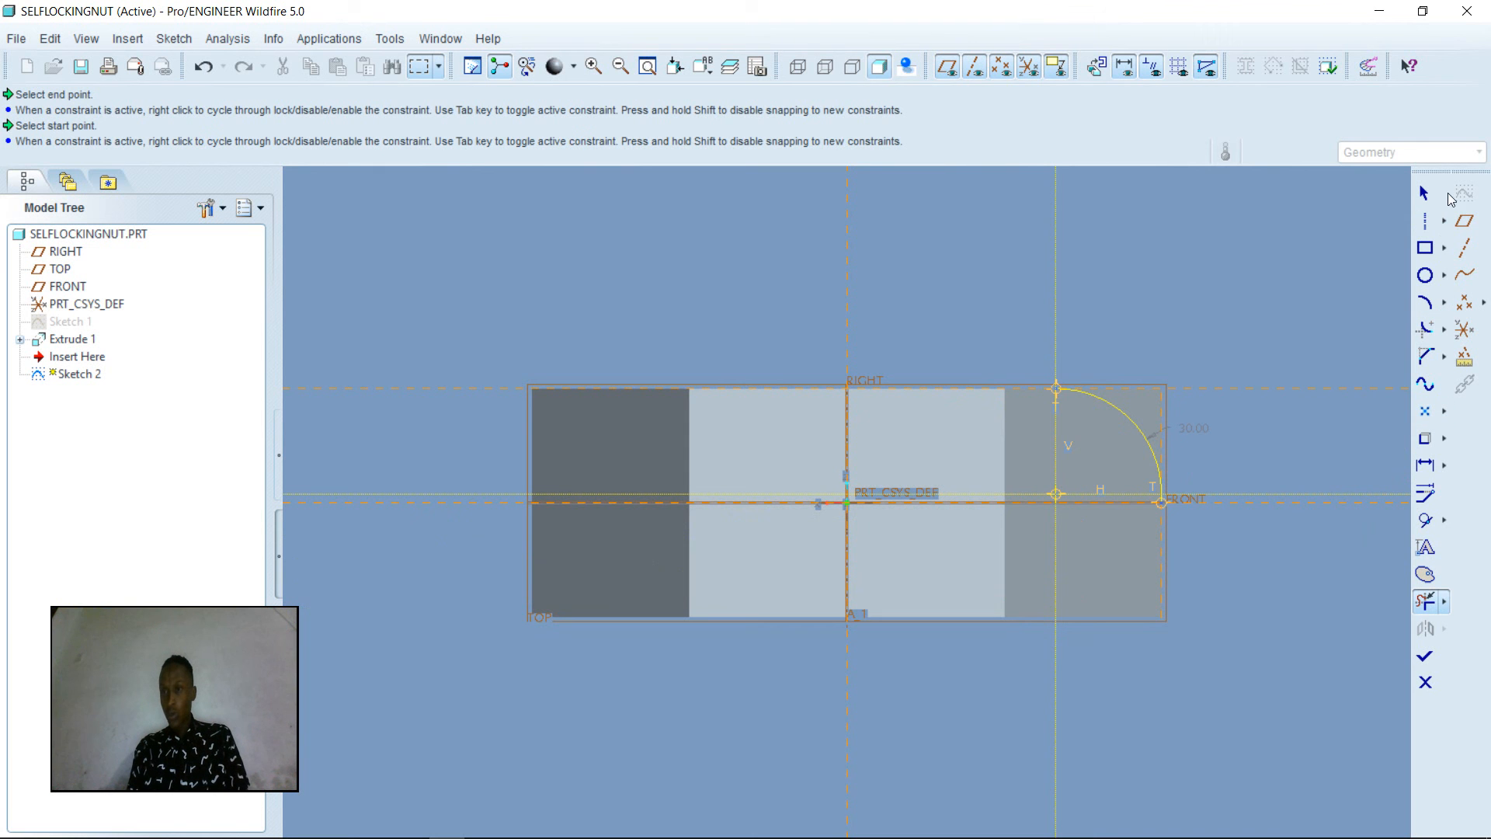
# Close the profile with three connected lines outside the nut, running from the arc's upper end around to its lower end
pyautogui.click(1446, 221)
pyautogui.click(1319, 219)
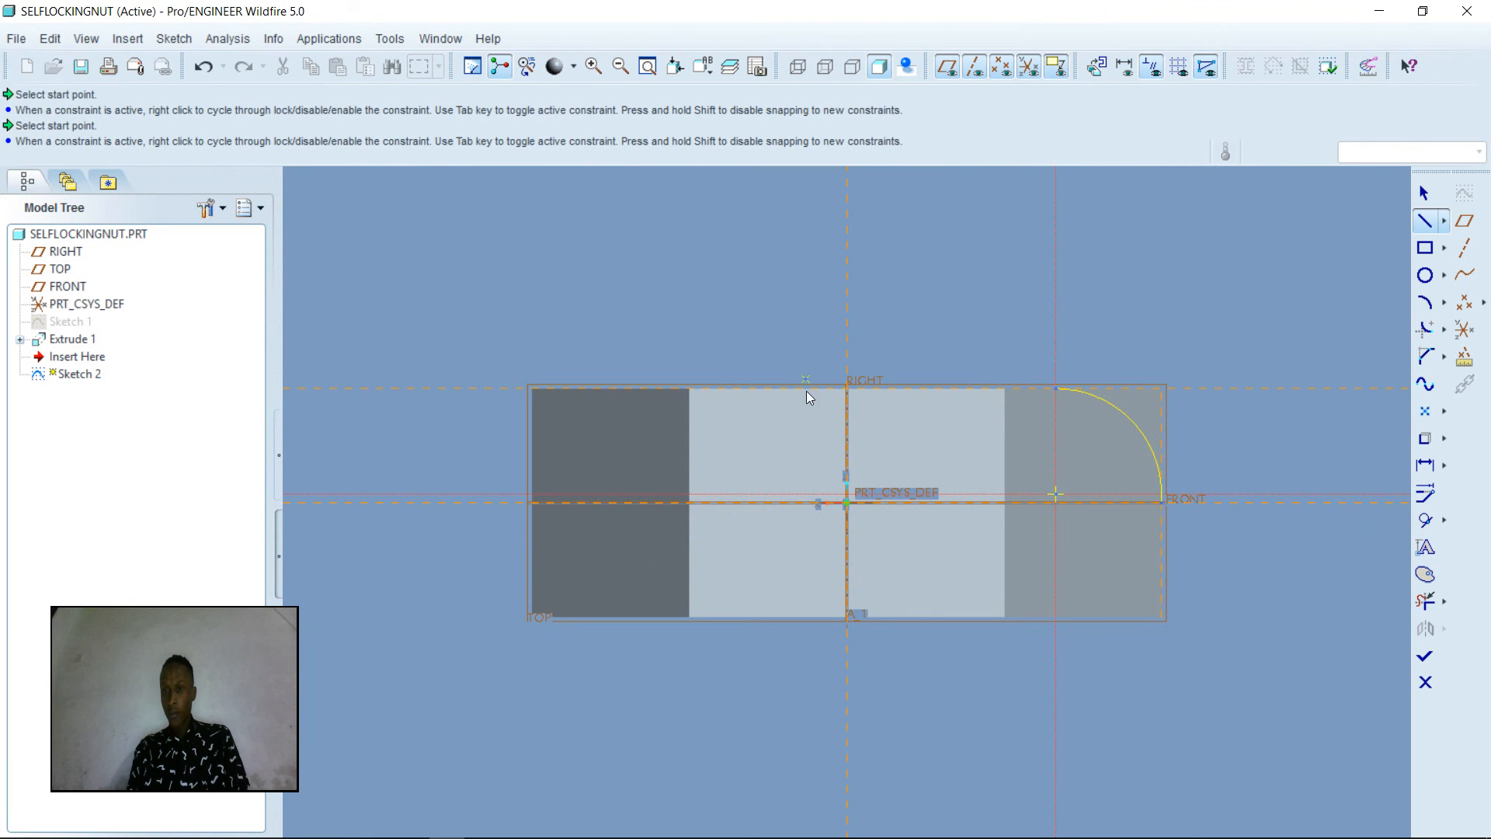
pyautogui.click(1057, 393)
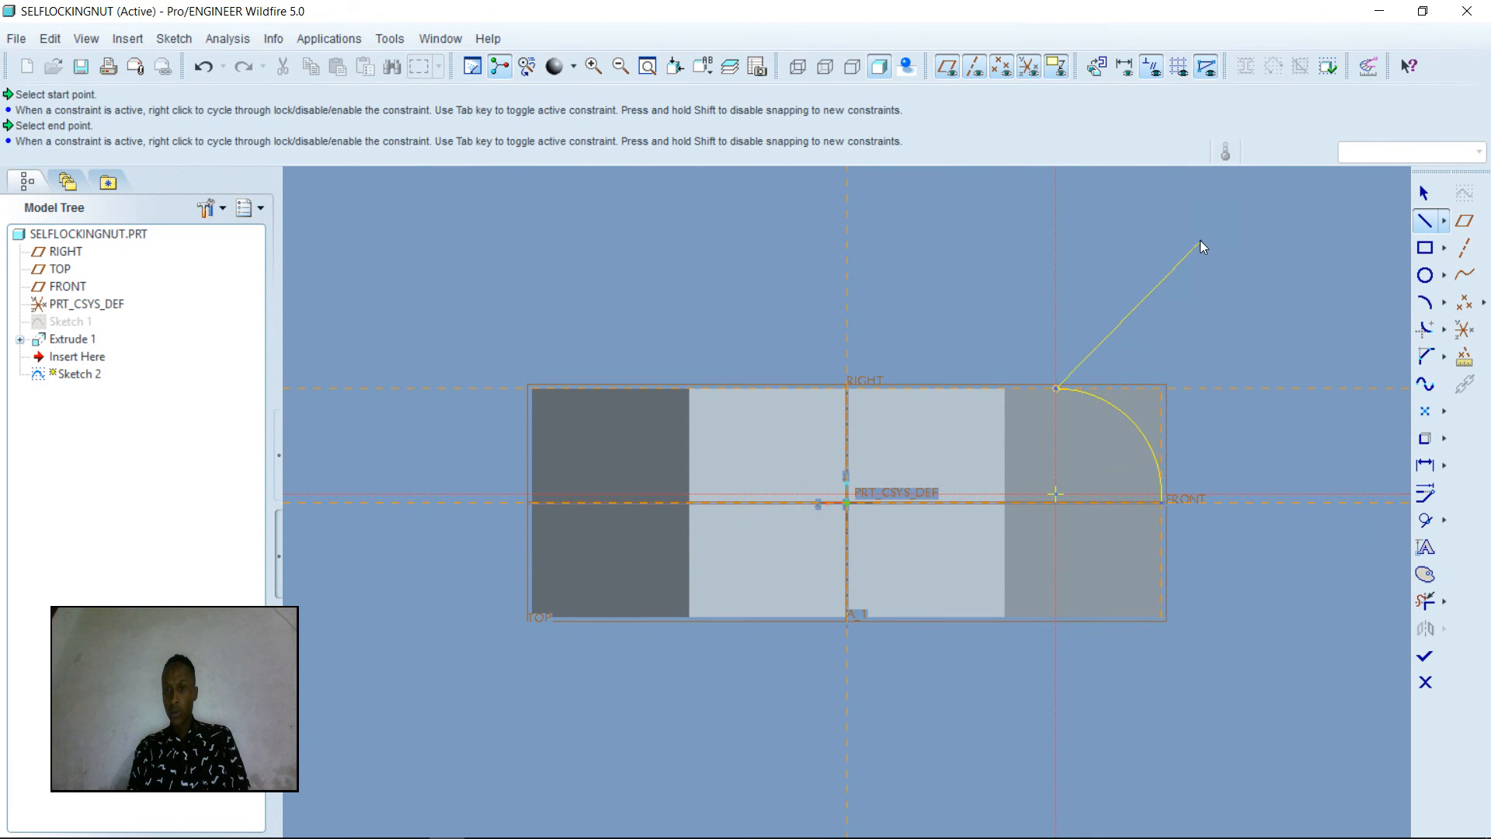
pyautogui.click(1194, 269)
pyautogui.click(1286, 337)
pyautogui.click(1162, 502)
pyautogui.middleClick(1334, 230)
pyautogui.middleClick(1334, 231)
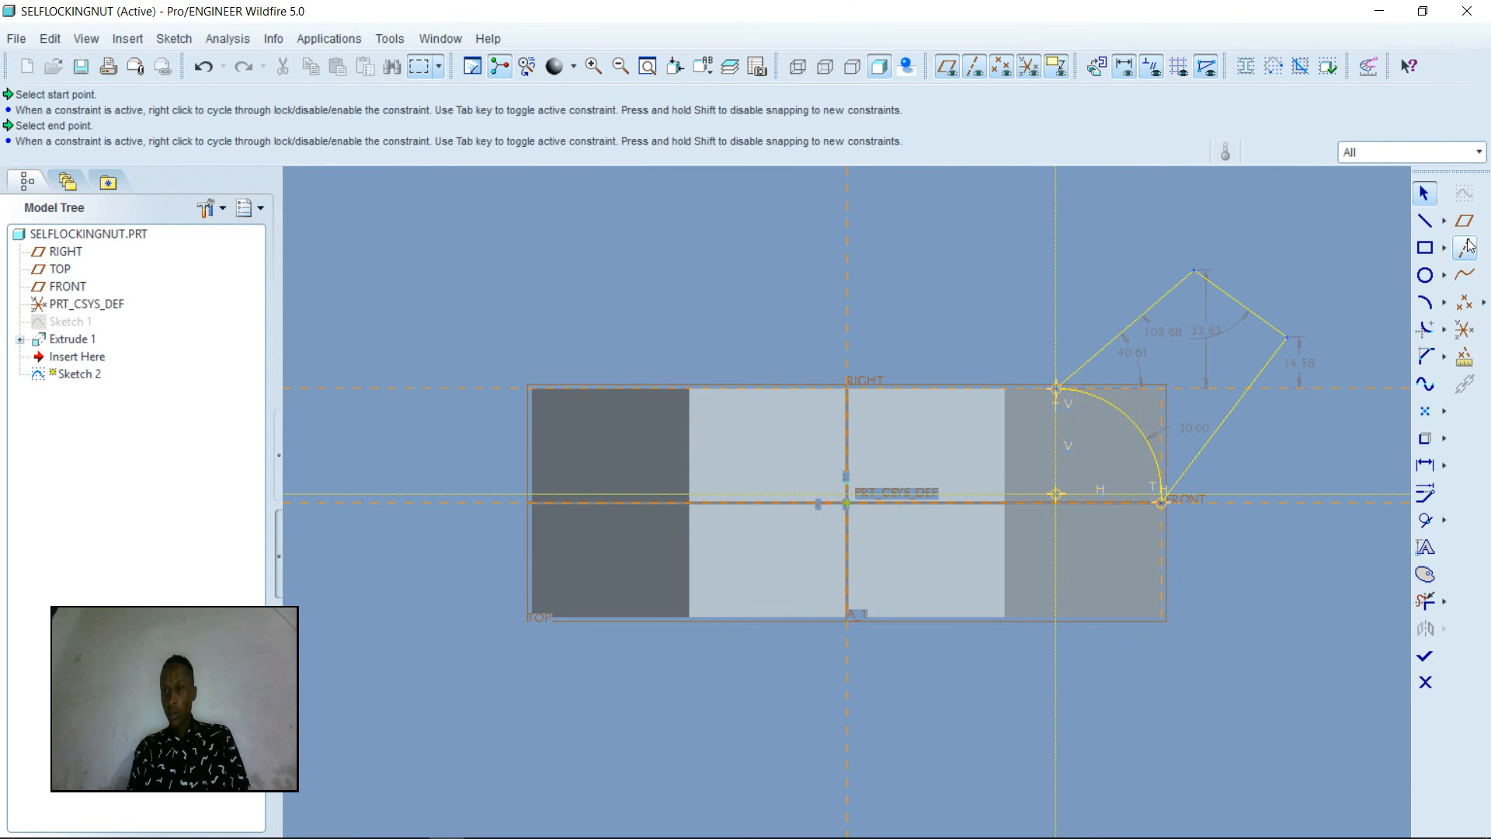
# Draw a vertical geometry centerline along the RIGHT reference as the revolve axis and finish the sketch
pyautogui.click(1446, 224)
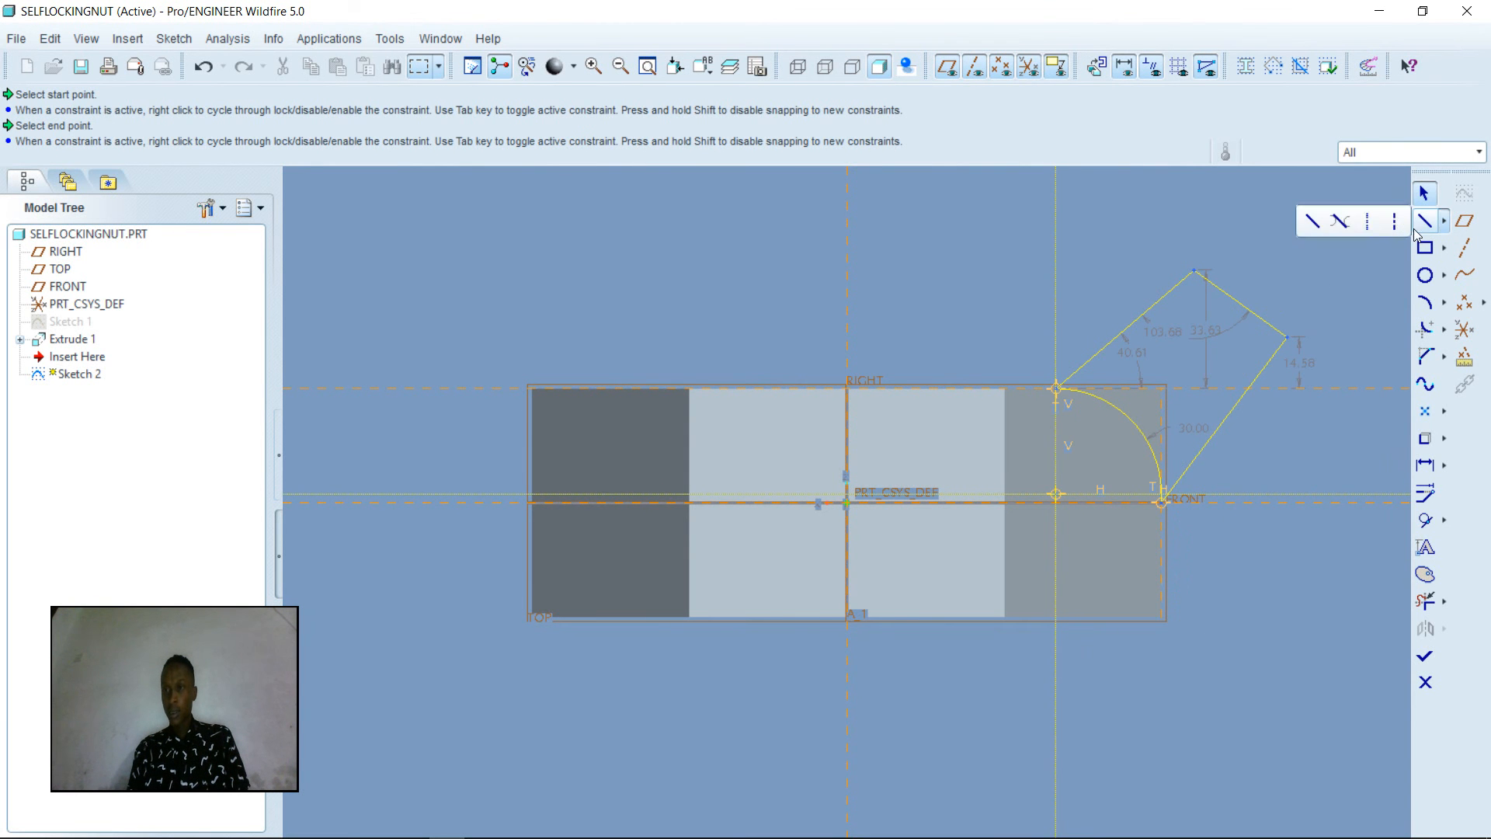
pyautogui.click(1402, 226)
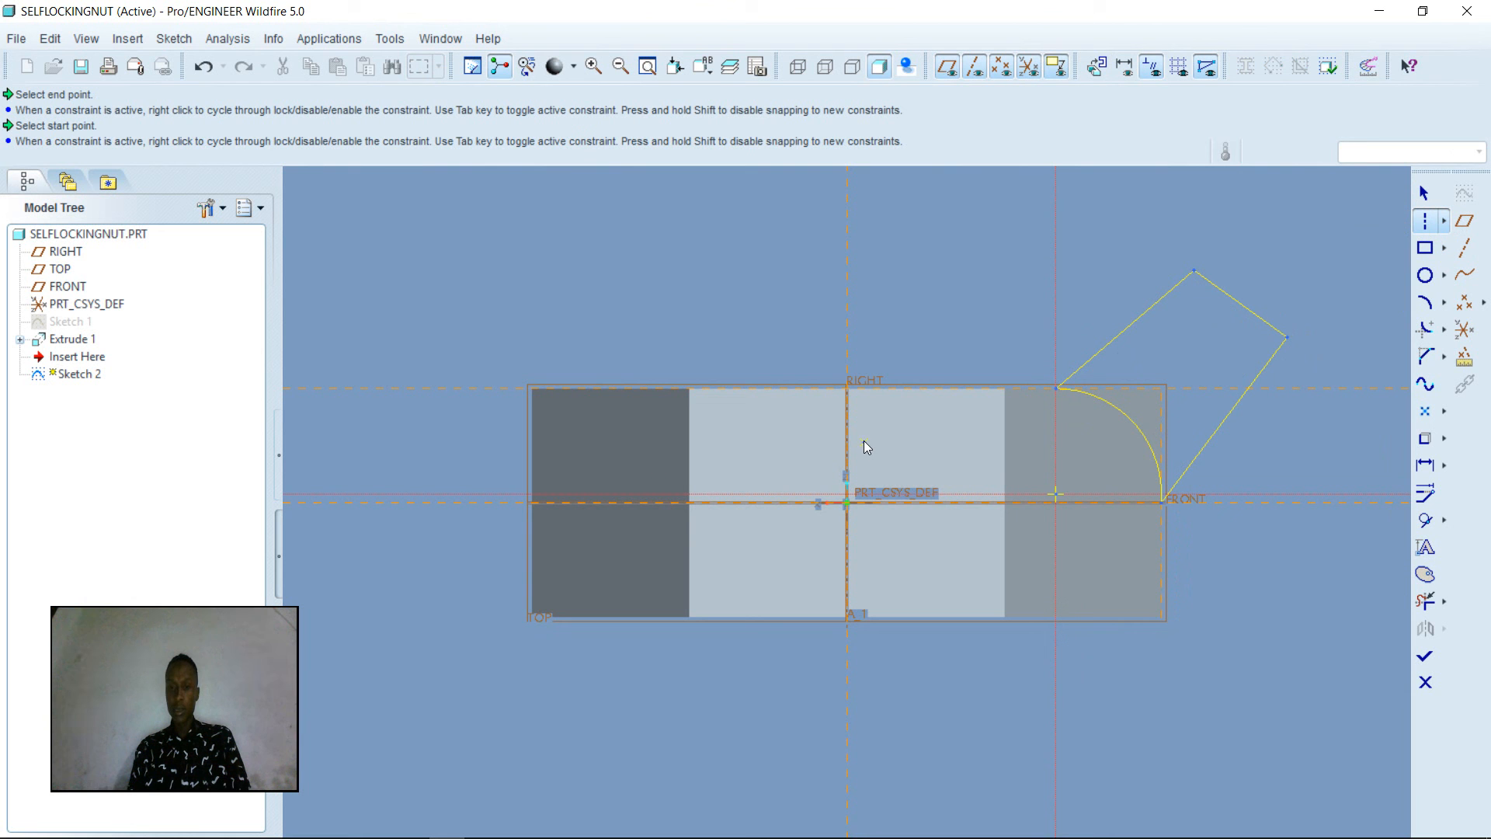
pyautogui.click(847, 312)
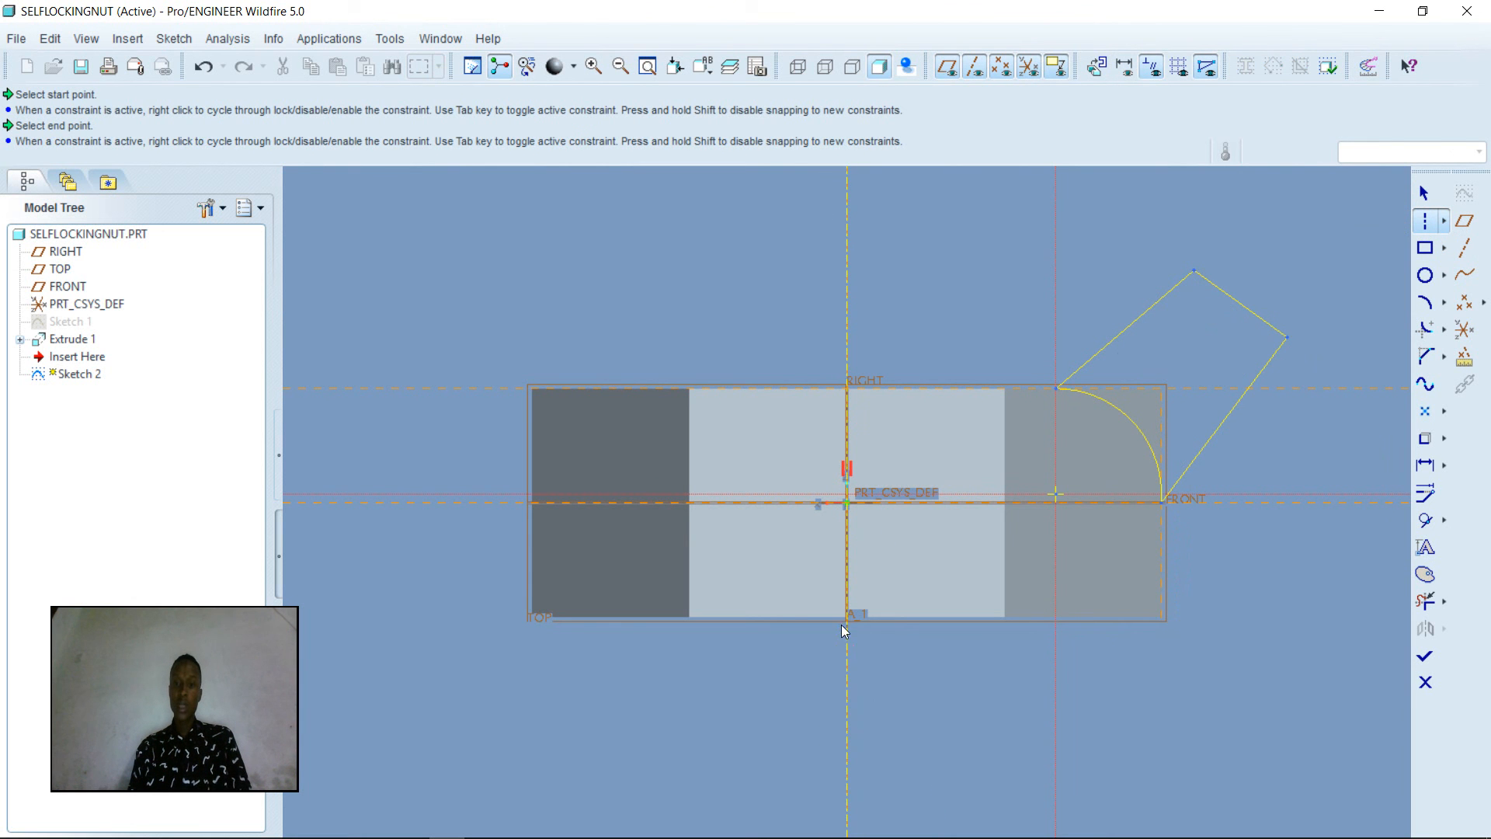
pyautogui.click(848, 678)
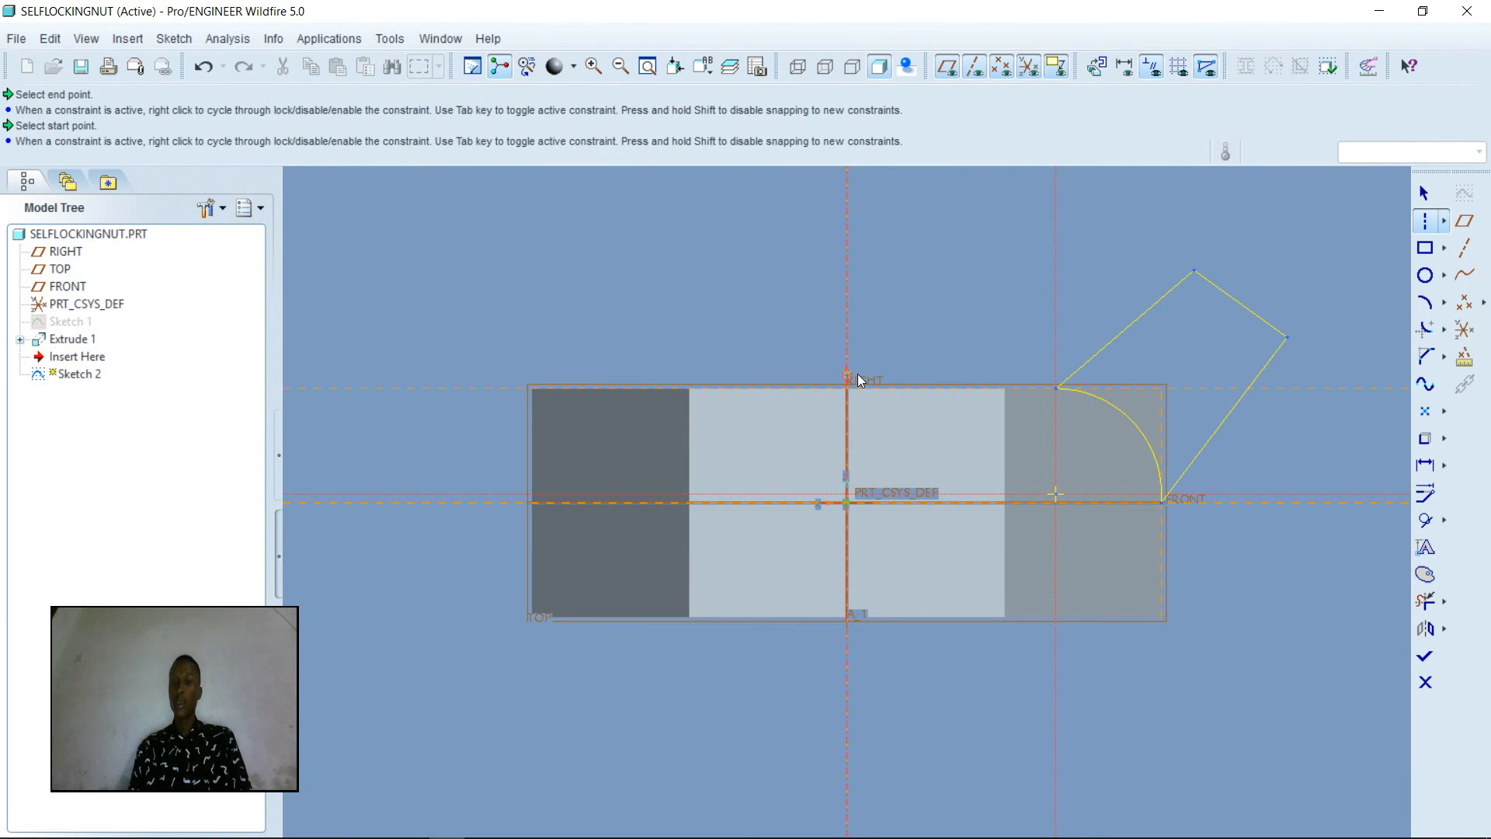
pyautogui.click(1424, 657)
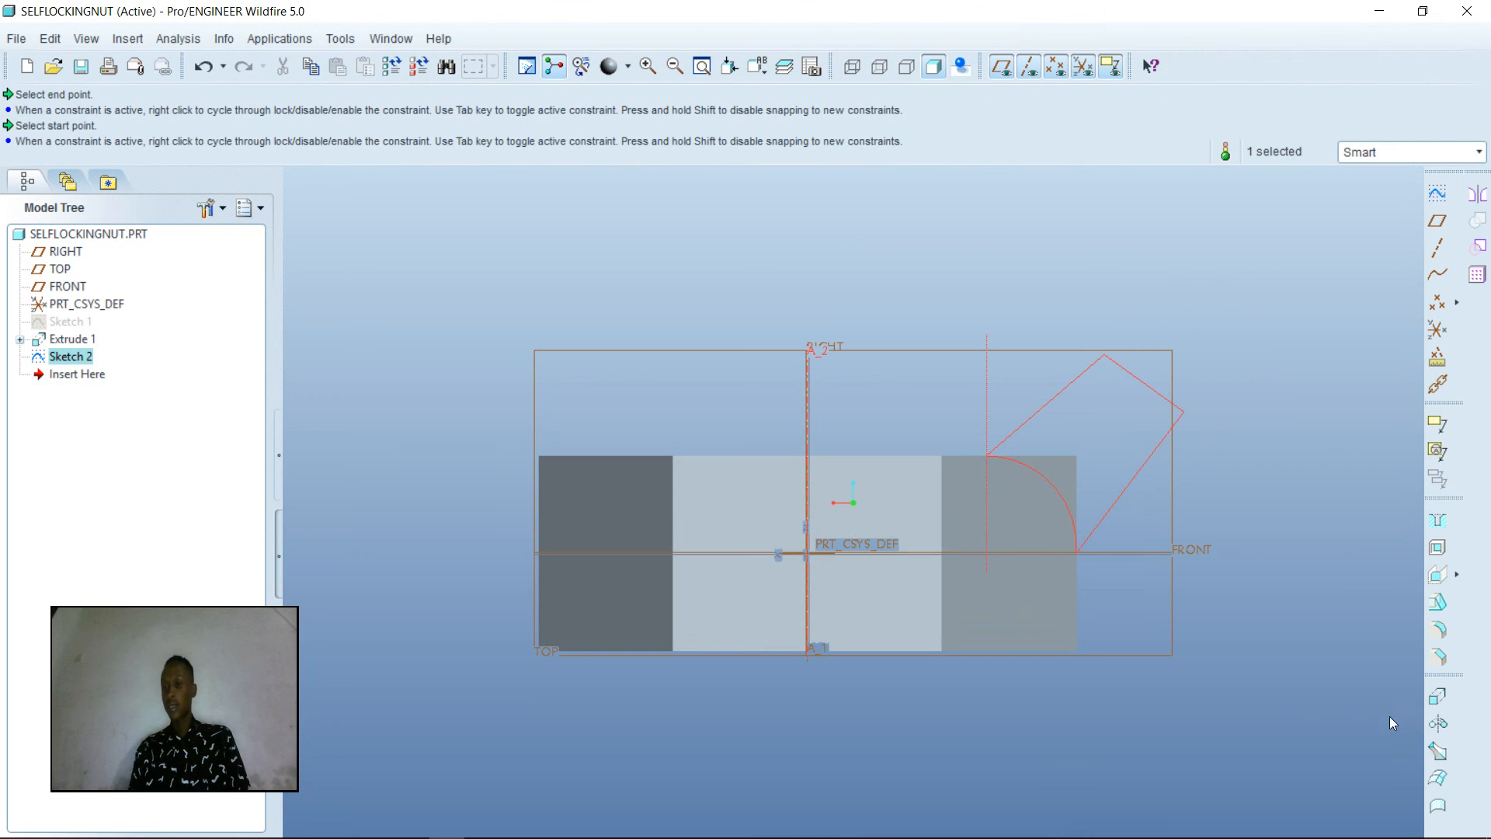
# Revolve the rounding profile 360° about the geometry centerline as a material-removing cut, preview it and accept it
pyautogui.click(1437, 723)
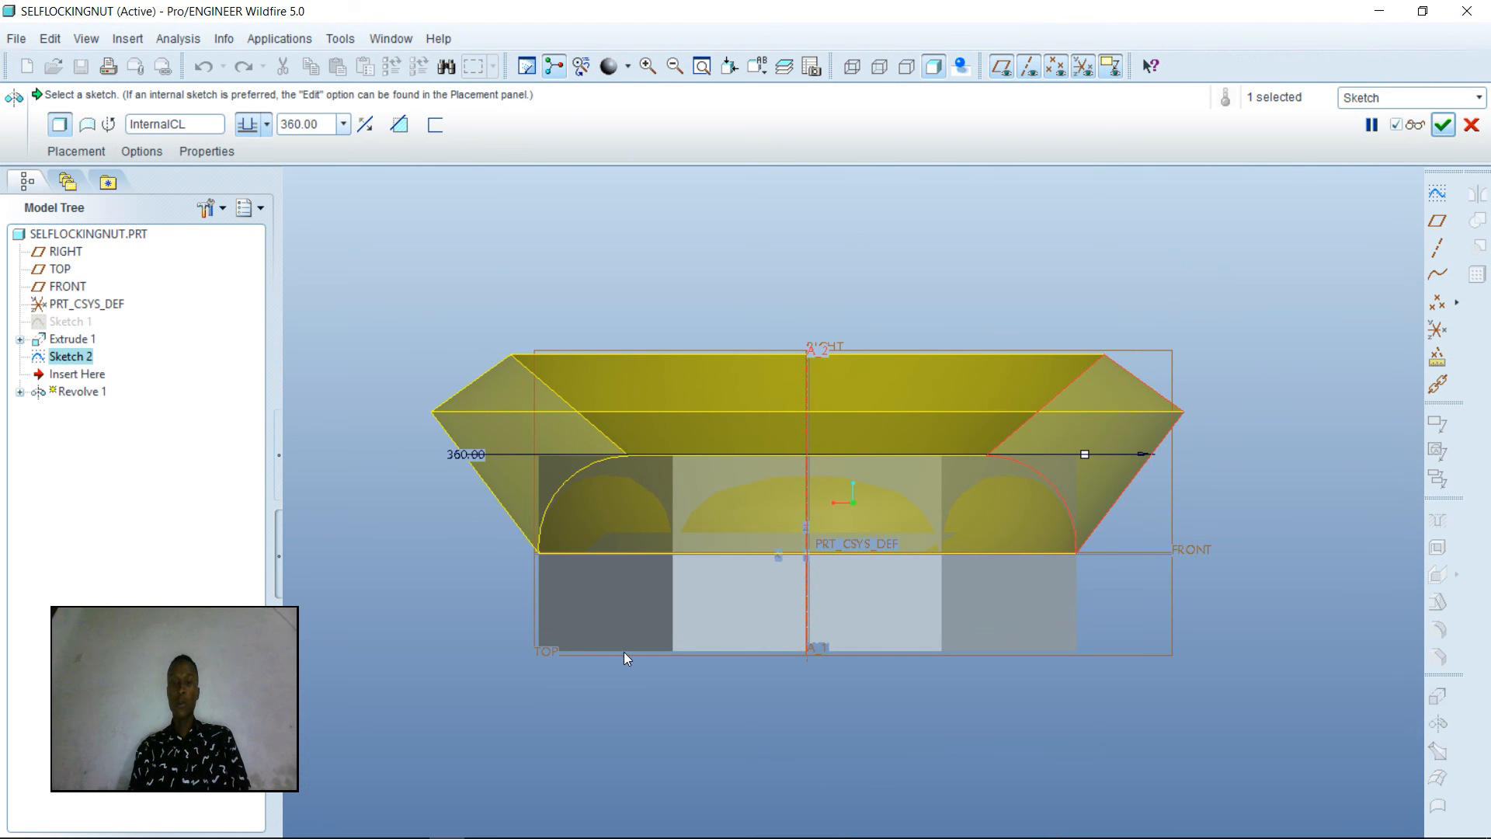
pyautogui.click(401, 124)
pyautogui.click(1418, 129)
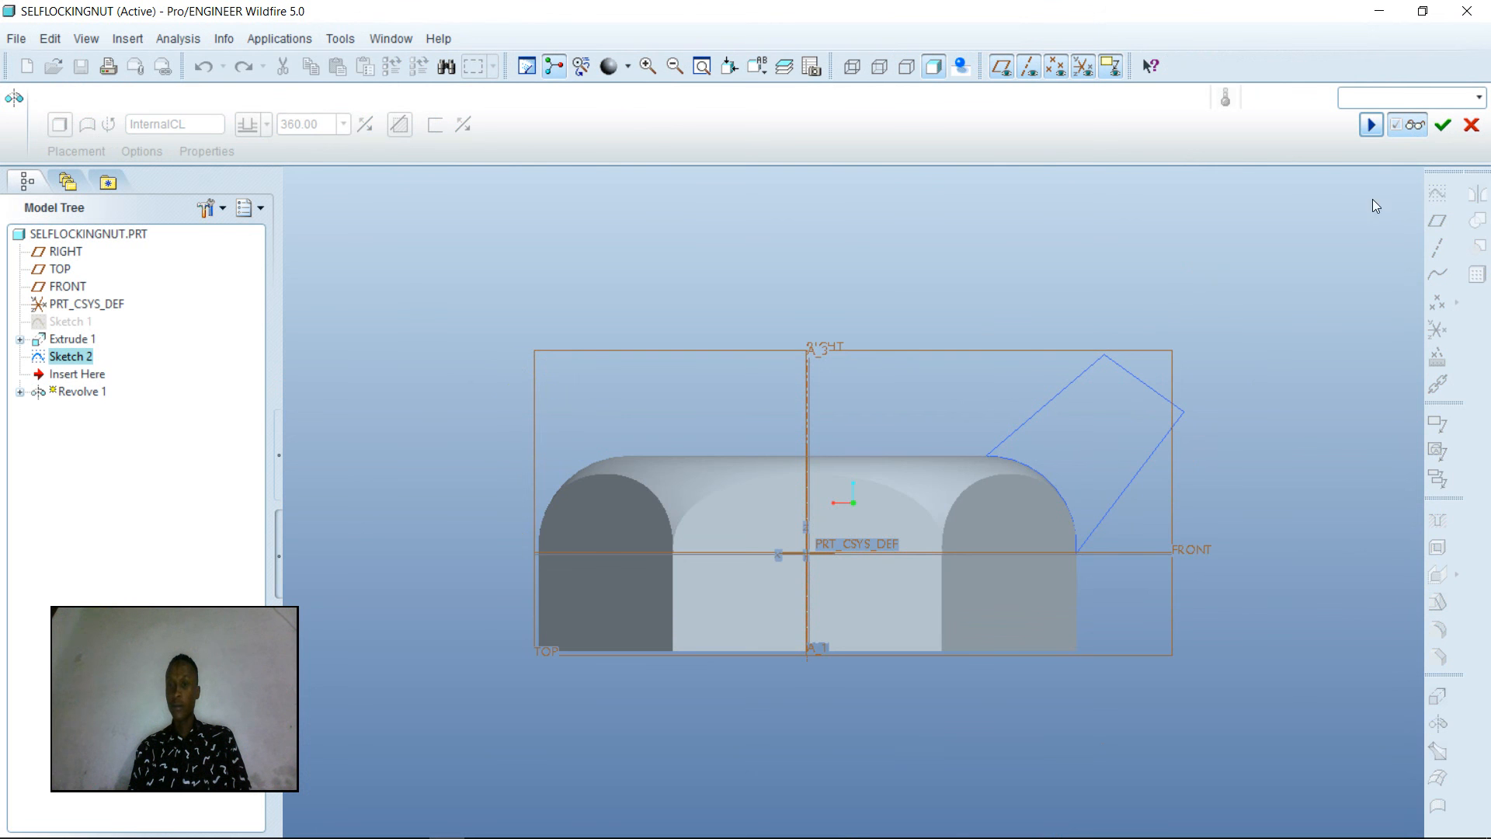
pyautogui.moveTo(1295, 491); pyautogui.dragTo(1379, 443, button='middle')
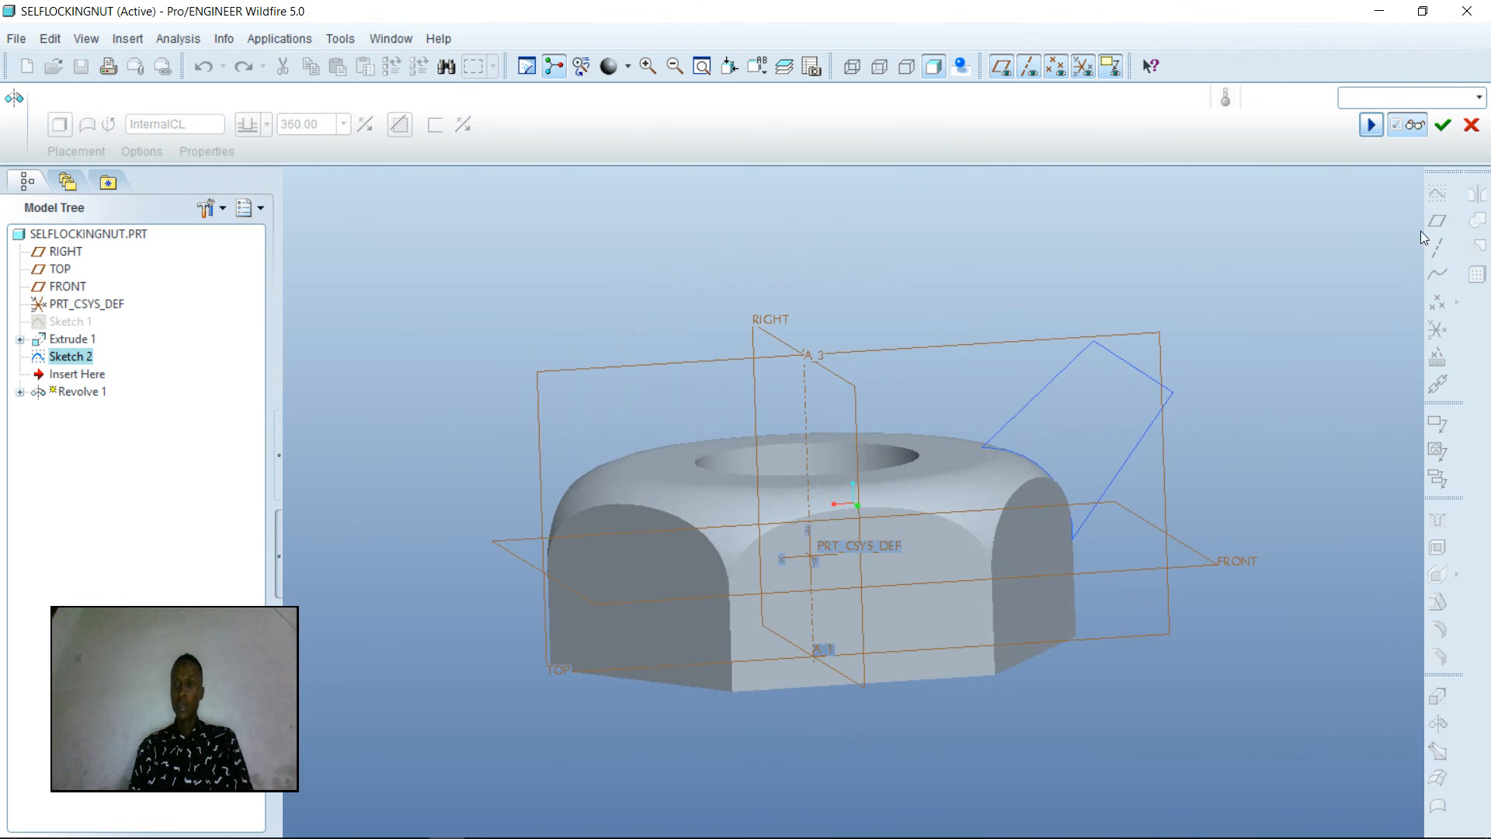
pyautogui.click(1442, 124)
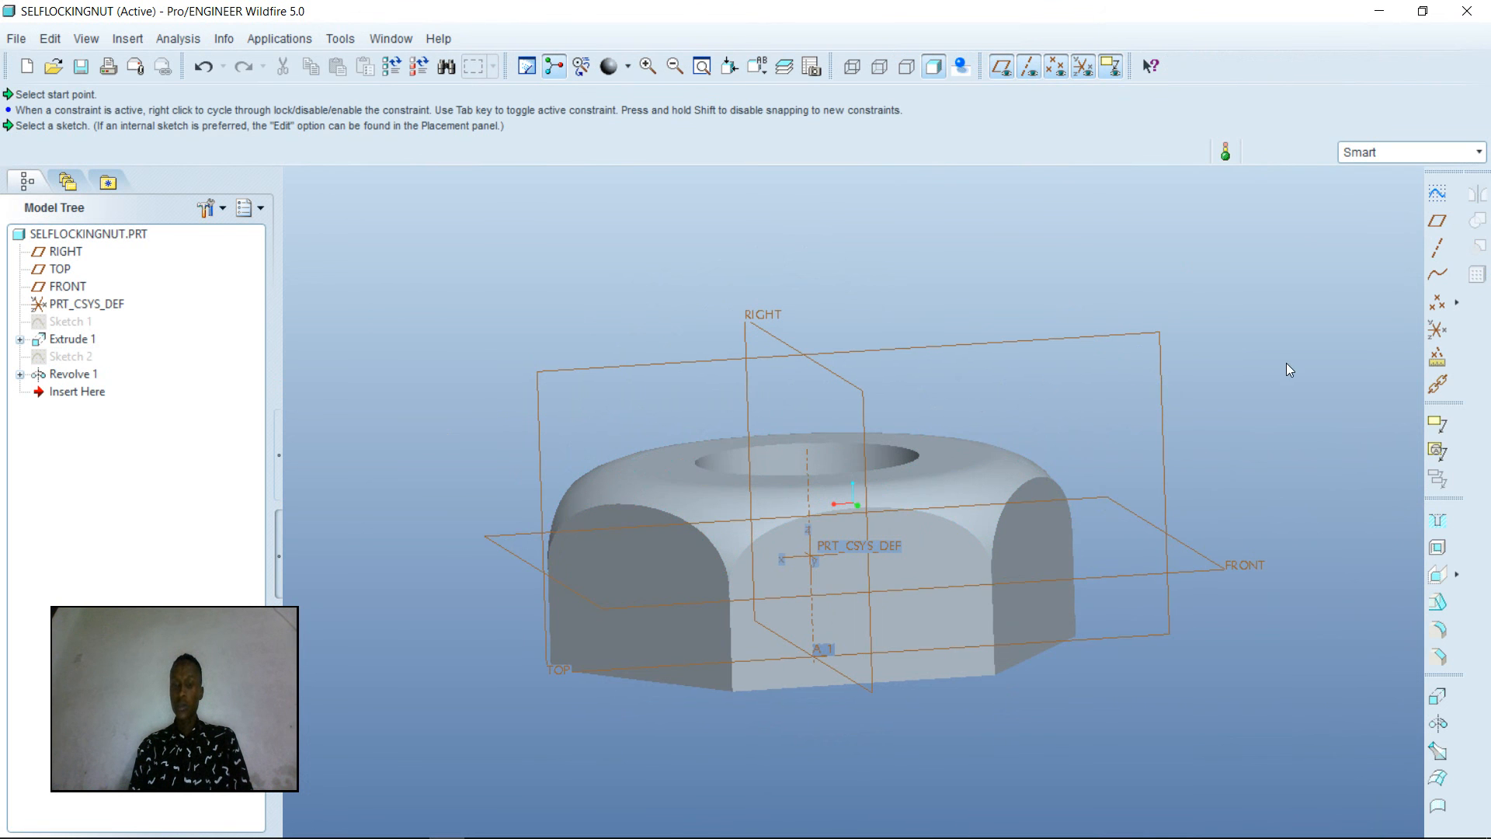
# Check the collar diameters of Figure 11-49 in the assignment PDF and start a sketch on the nut's flat upper ring face
pyautogui.click(411, 830)
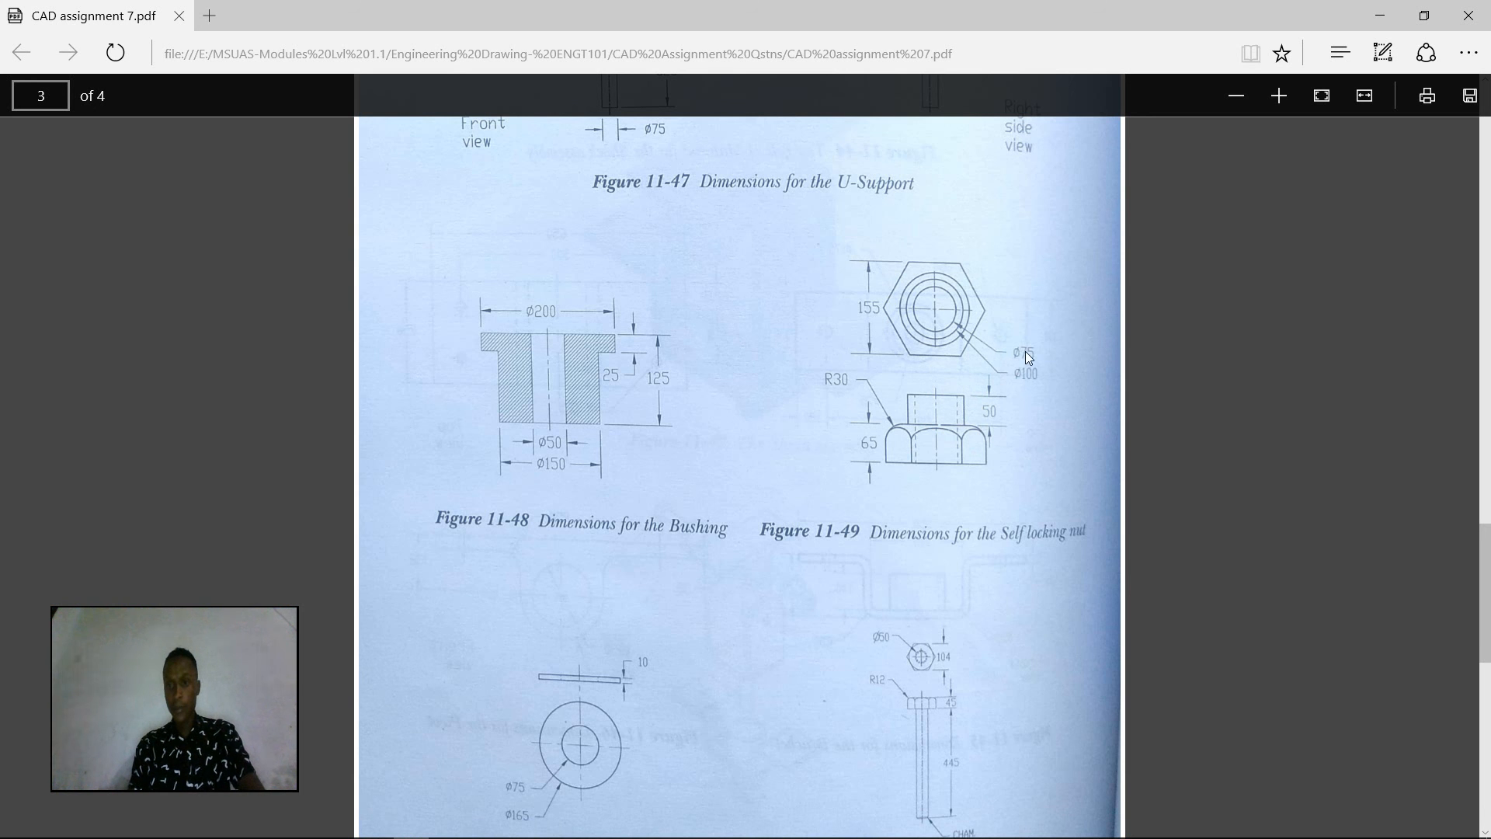
pyautogui.click(1381, 16)
pyautogui.moveTo(1050, 260); pyautogui.dragTo(967, 519, button='middle')
pyautogui.click(971, 473)
pyautogui.click(972, 469)
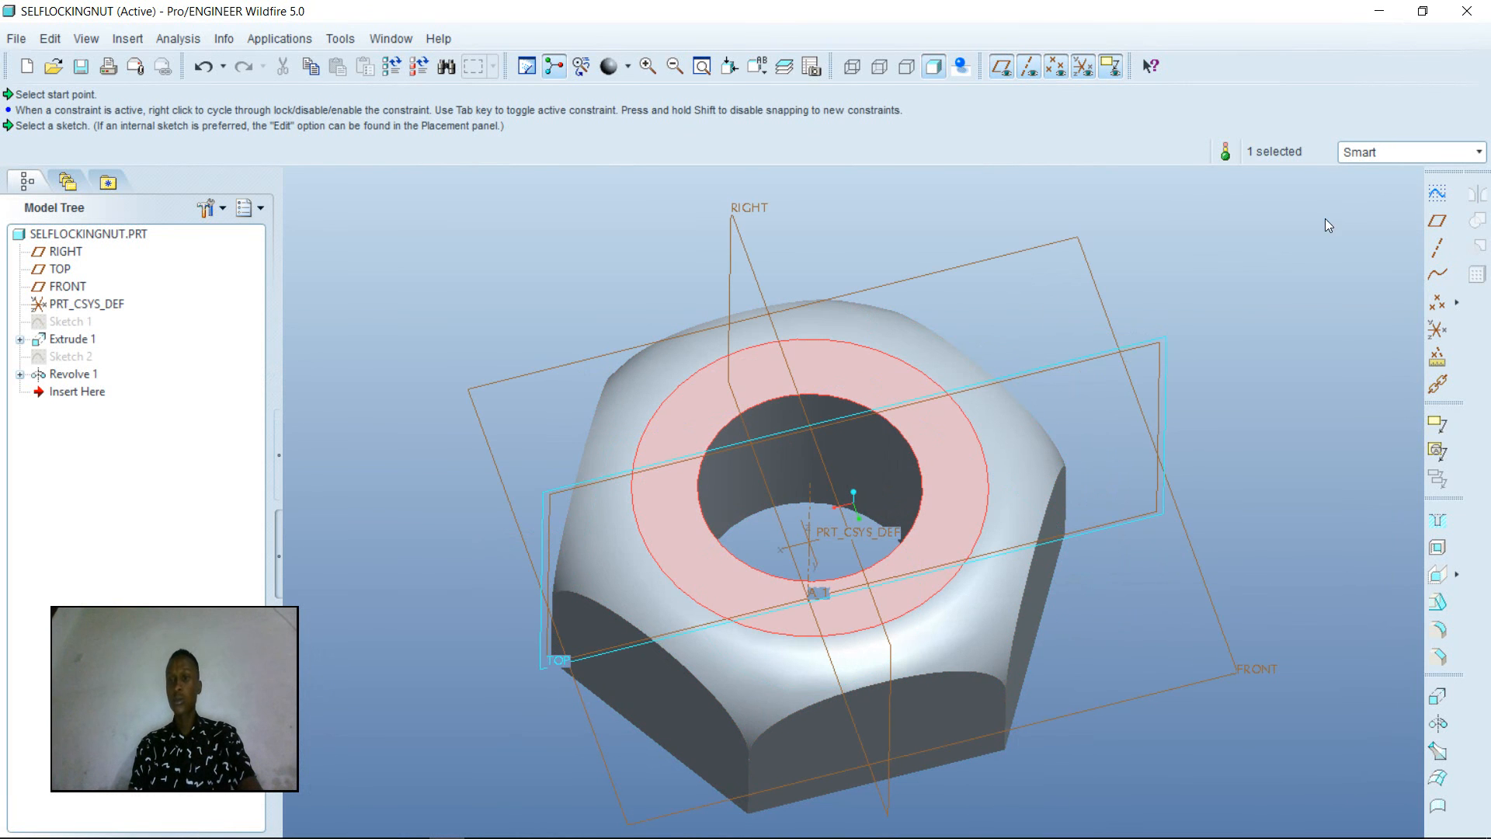
pyautogui.click(1436, 199)
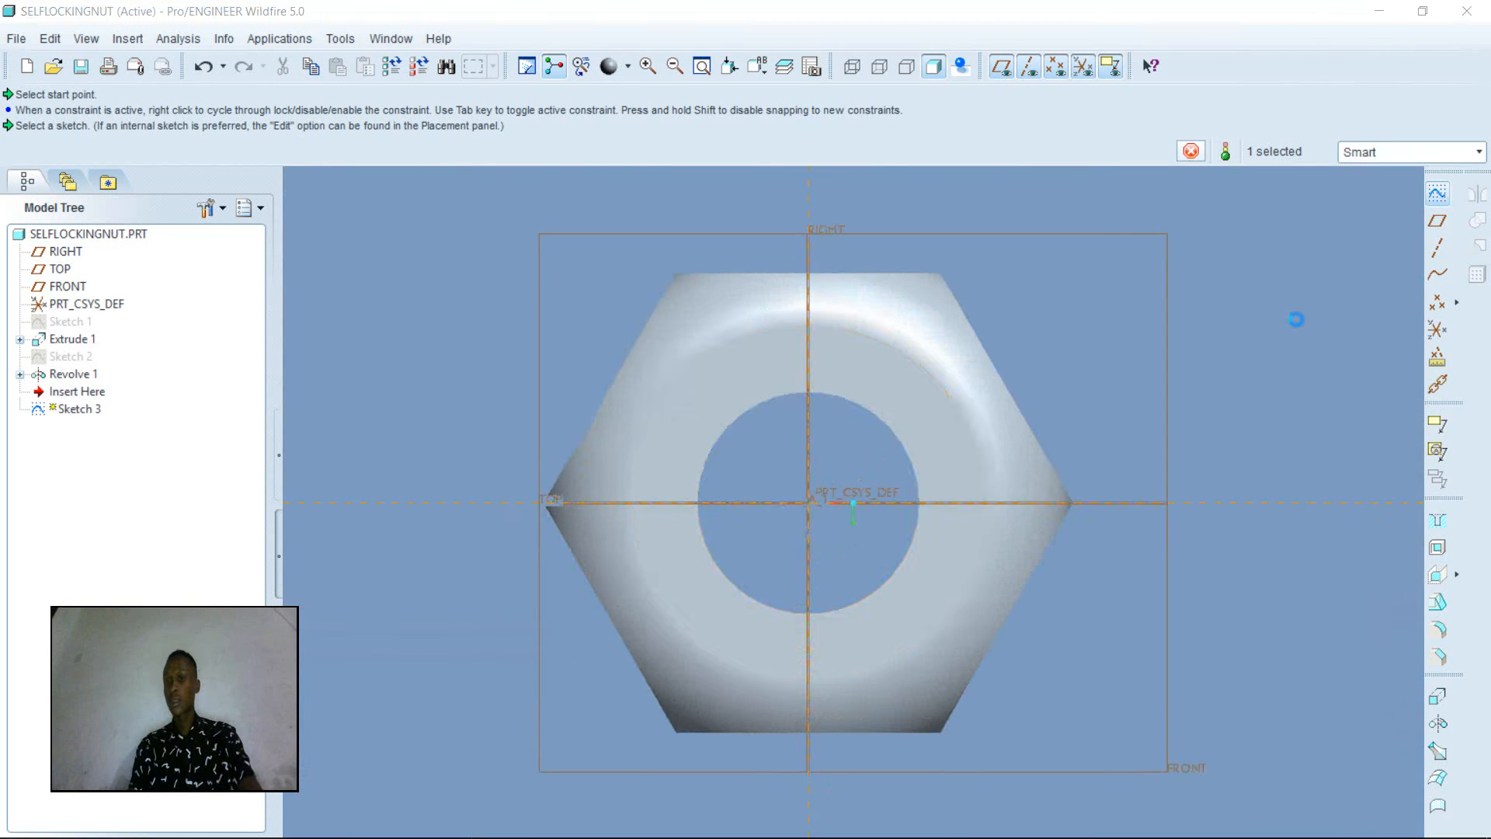
pyautogui.click(1398, 424)
# Add the central hole's cylindrical surface as a sketch reference
pyautogui.rightClick(1225, 346)
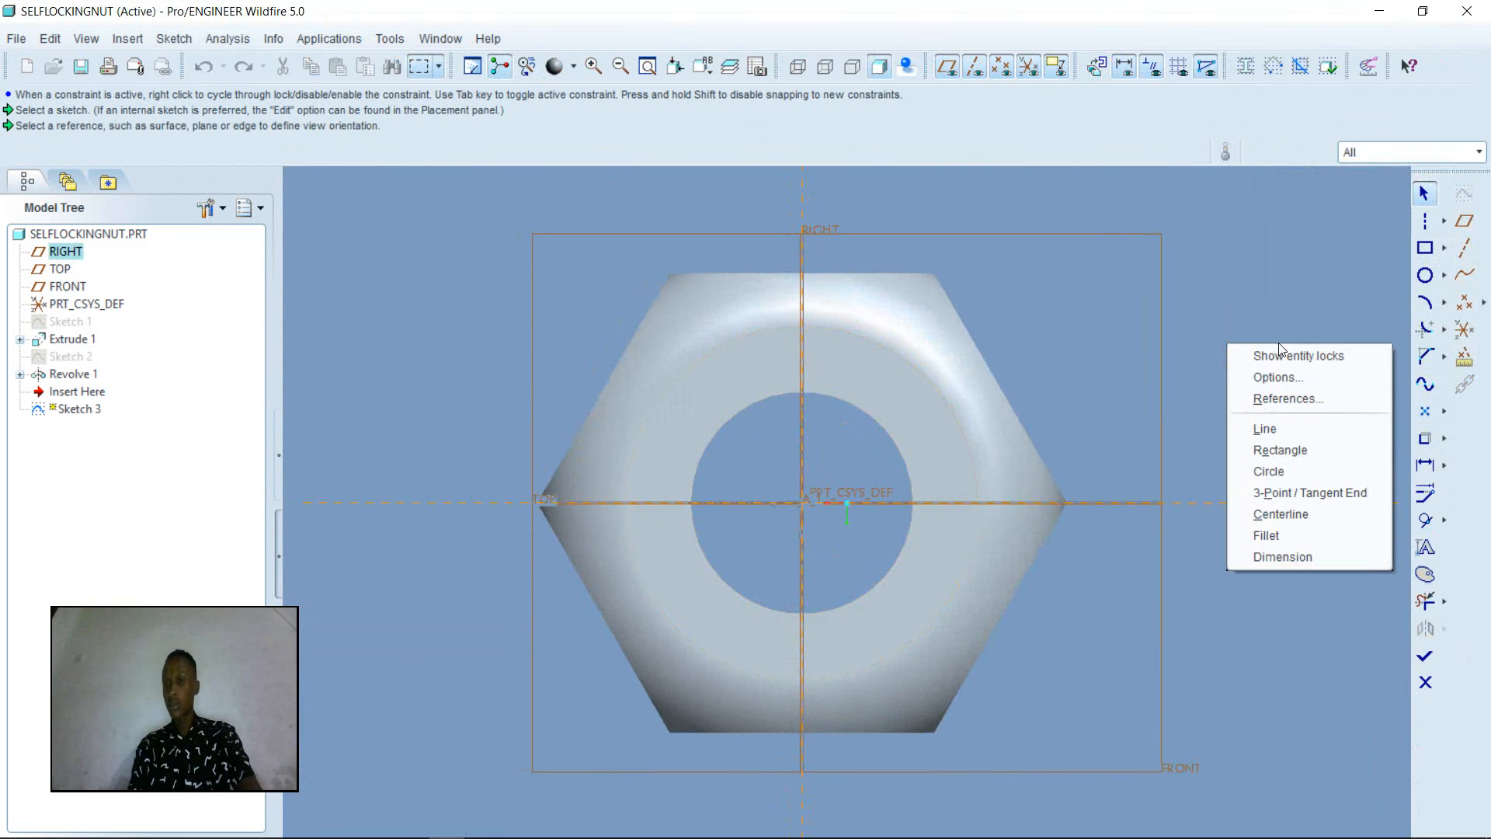
pyautogui.click(1293, 400)
pyautogui.click(848, 401)
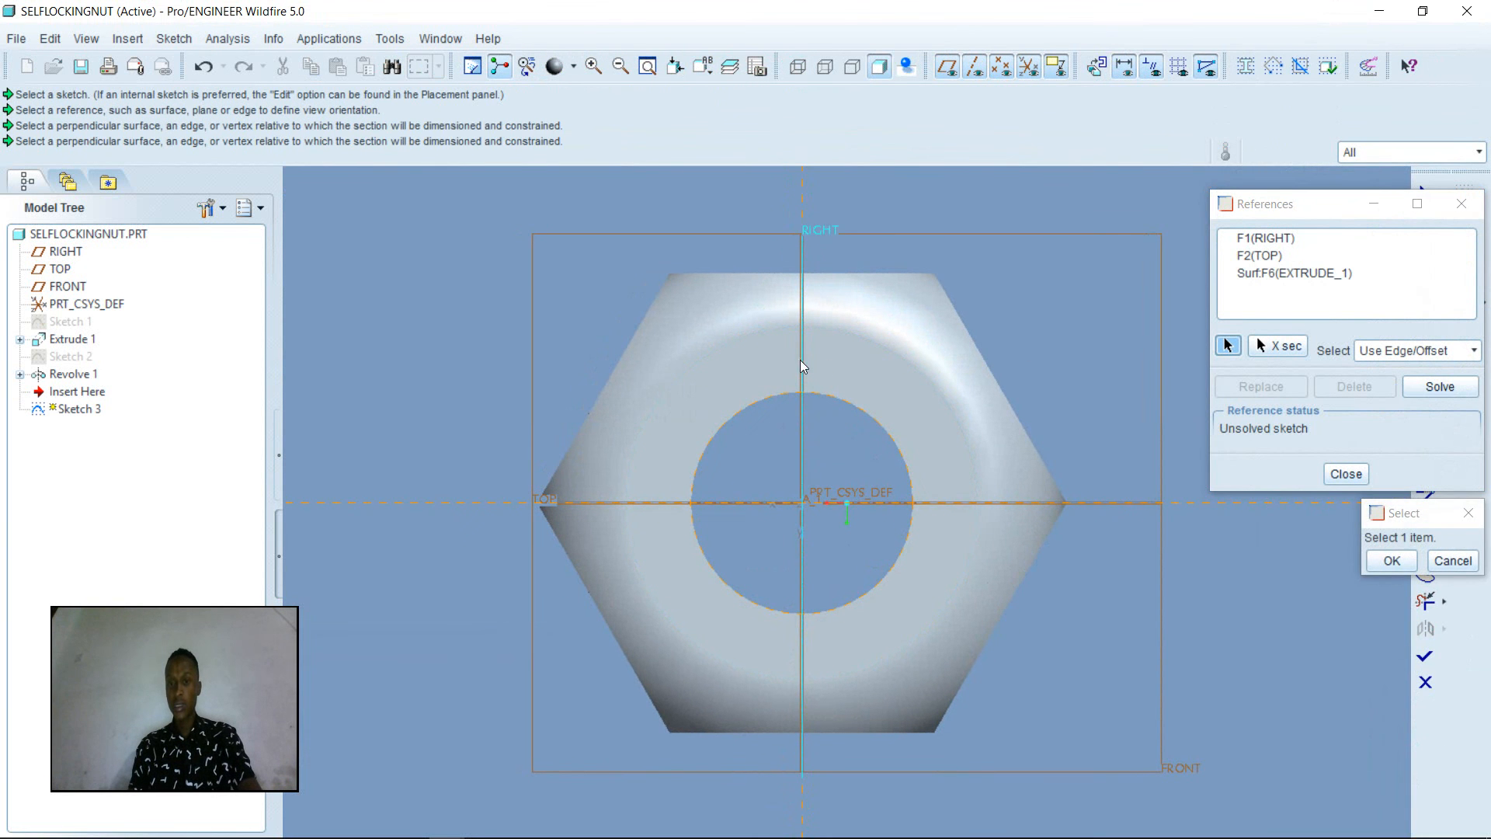
pyautogui.click(797, 352)
pyautogui.click(760, 492)
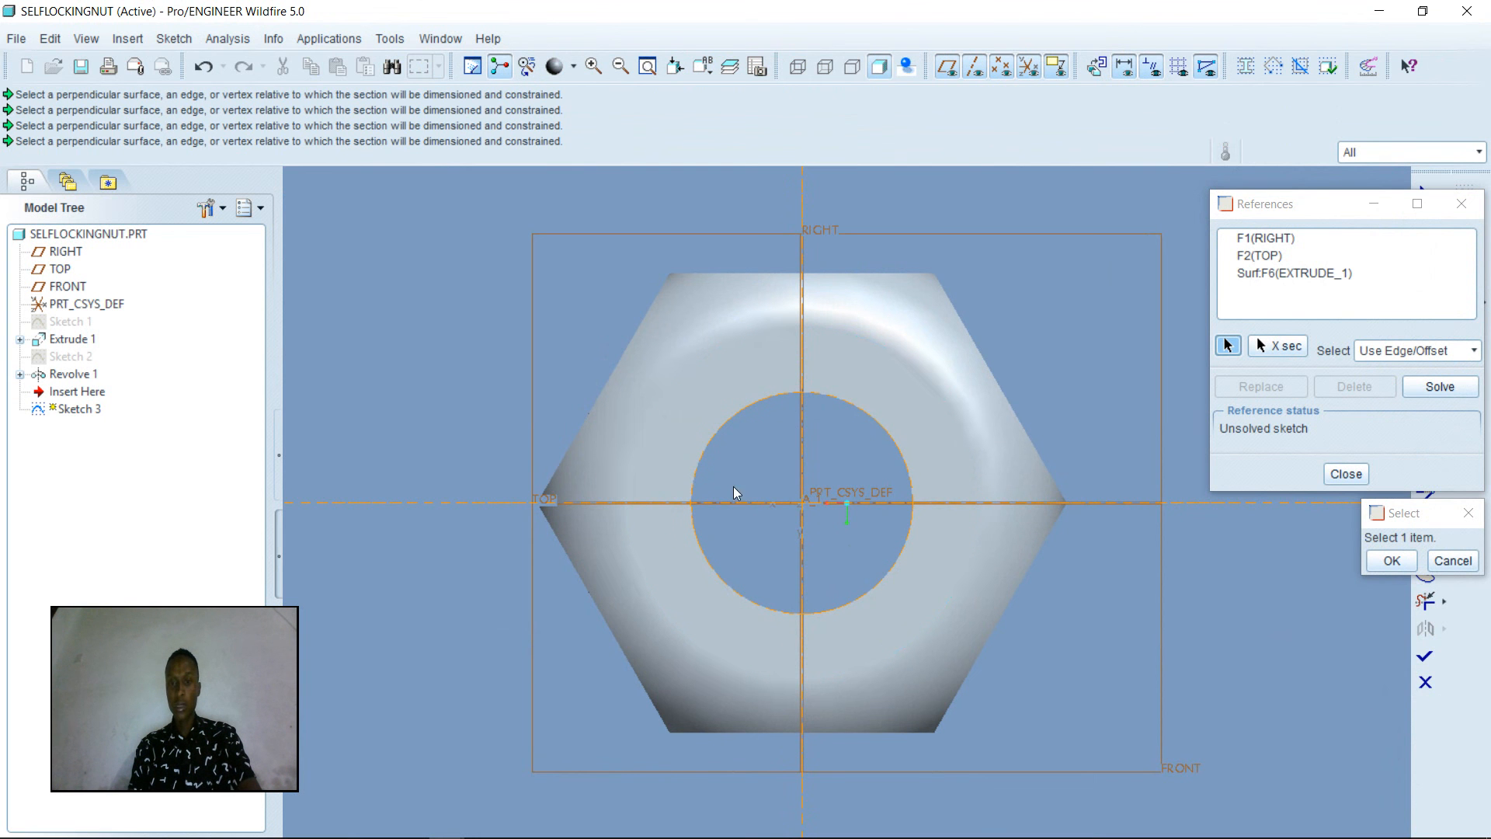
pyautogui.click(1358, 481)
# Sketch two concentric circles at the nut's centre, one matching the central hole and one about 121 in diameter
pyautogui.click(1425, 275)
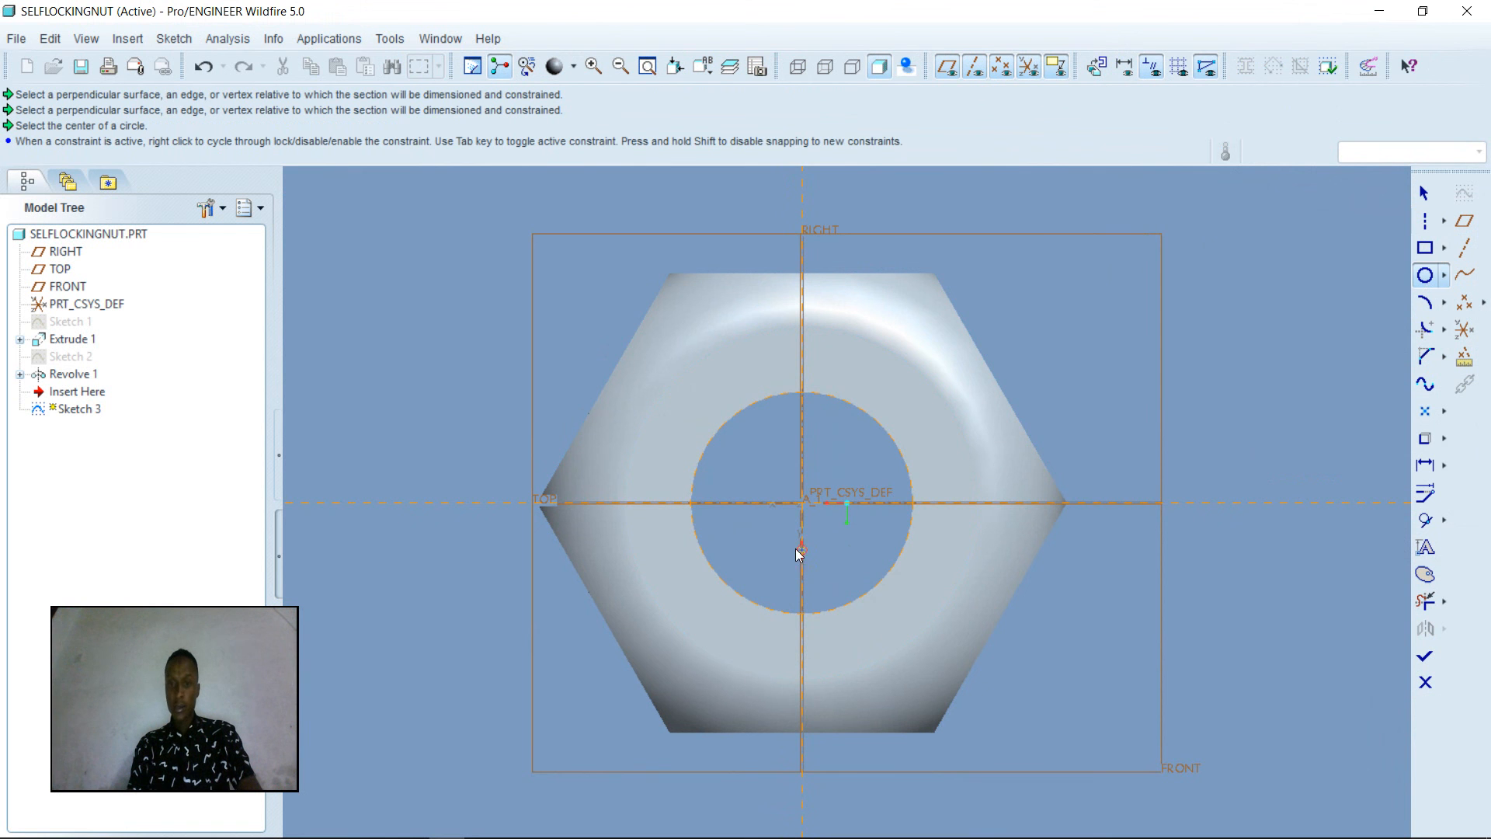
pyautogui.click(800, 505)
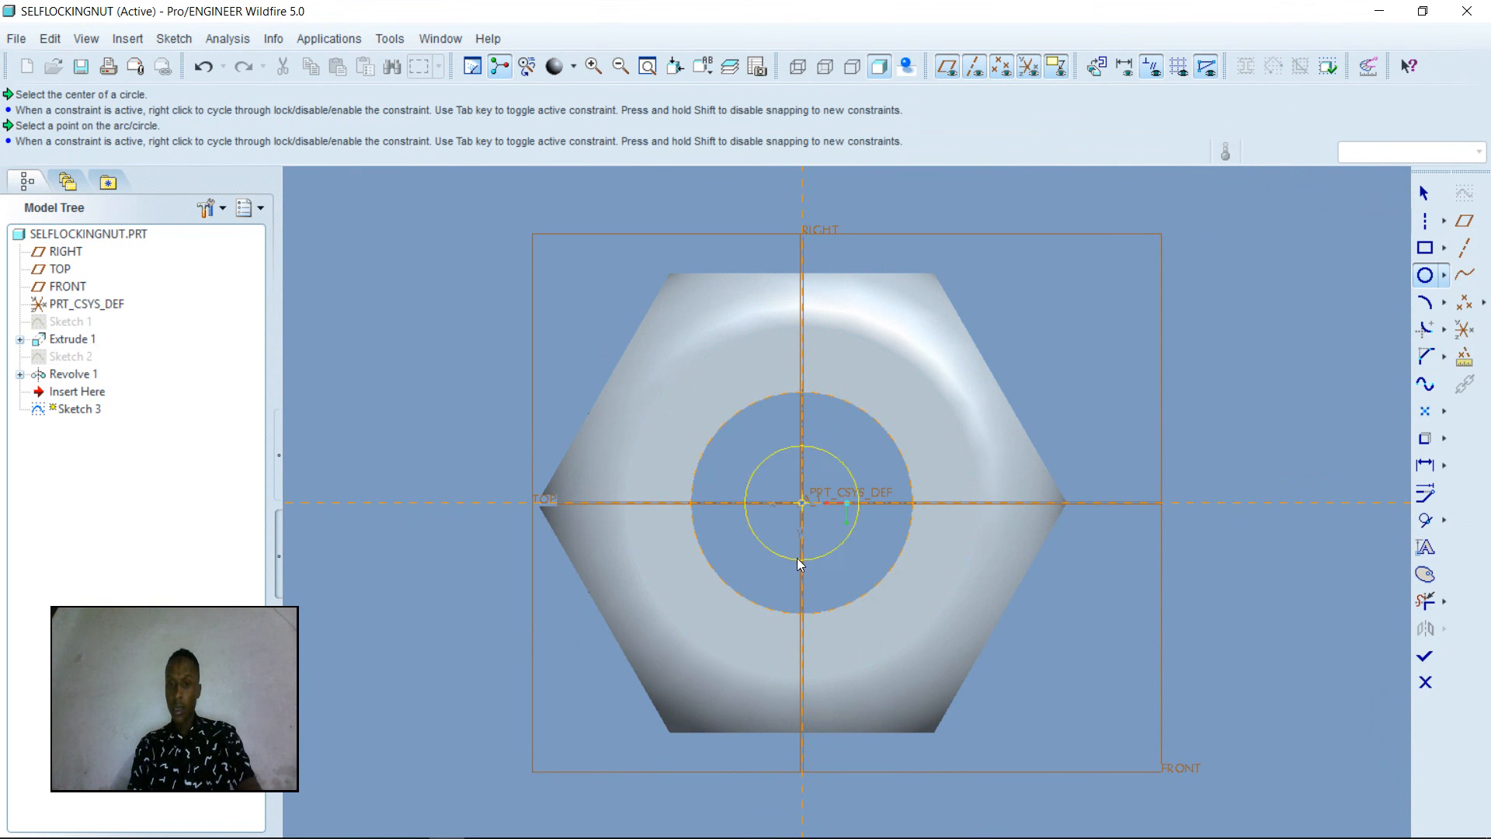
pyautogui.click(794, 614)
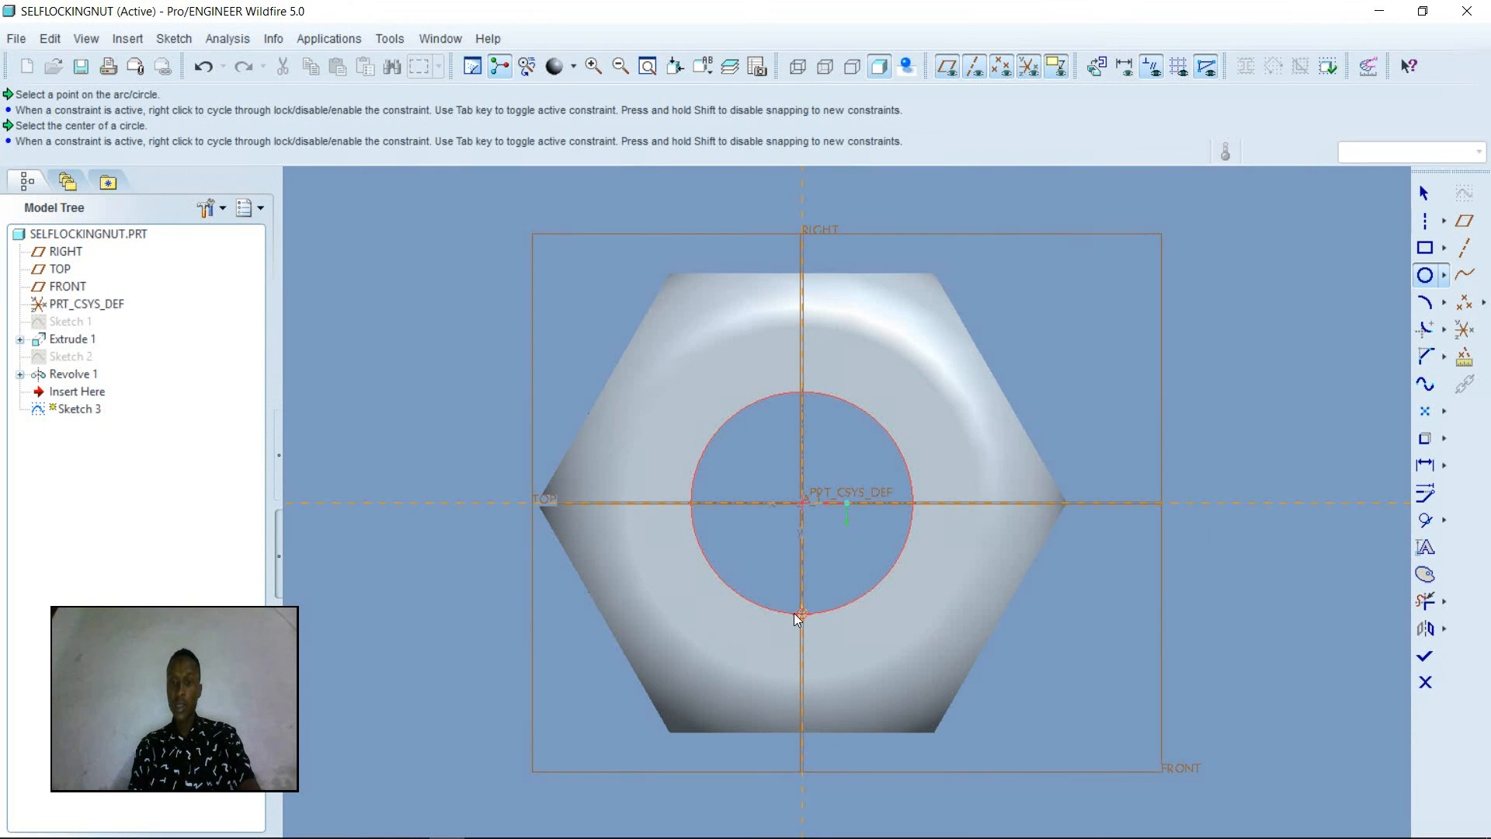
pyautogui.click(800, 506)
pyautogui.click(802, 680)
# Set the outer circle's diameter to 100 and finish the collar sketch
pyautogui.click(1425, 193)
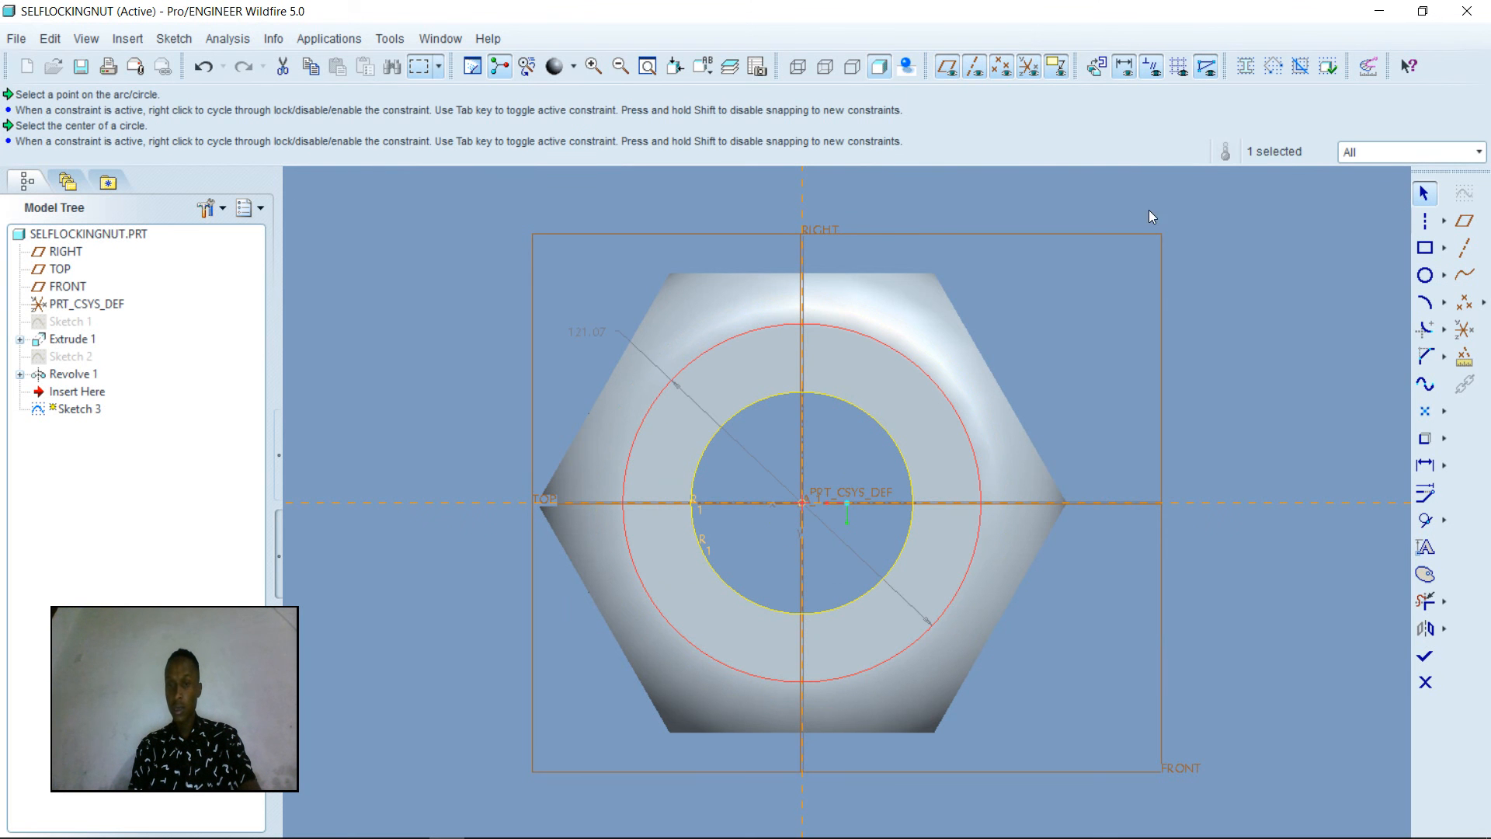
pyautogui.click(589, 330)
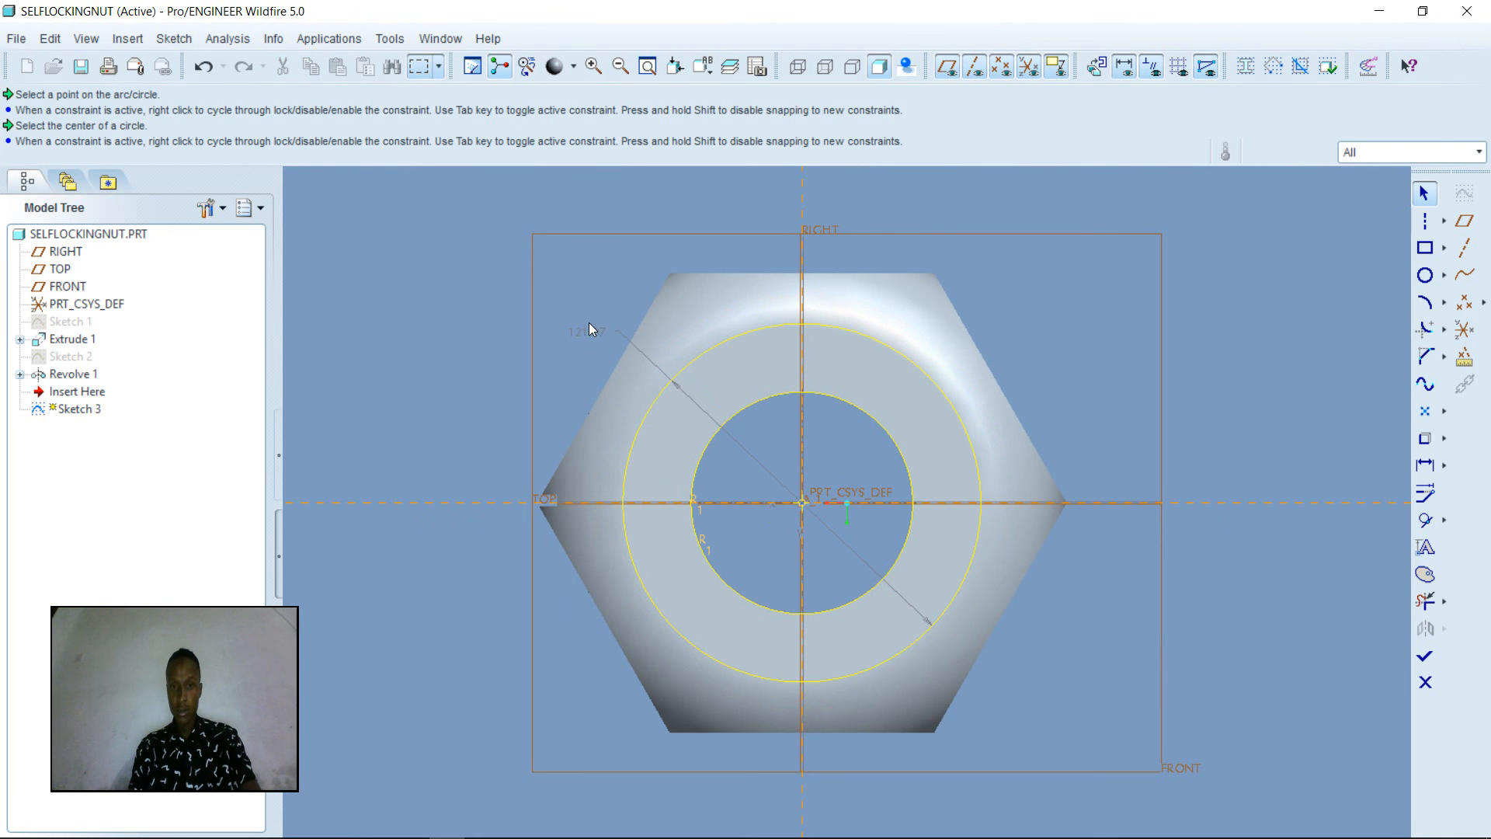
pyautogui.moveTo(586, 337); pyautogui.dragTo(595, 333)
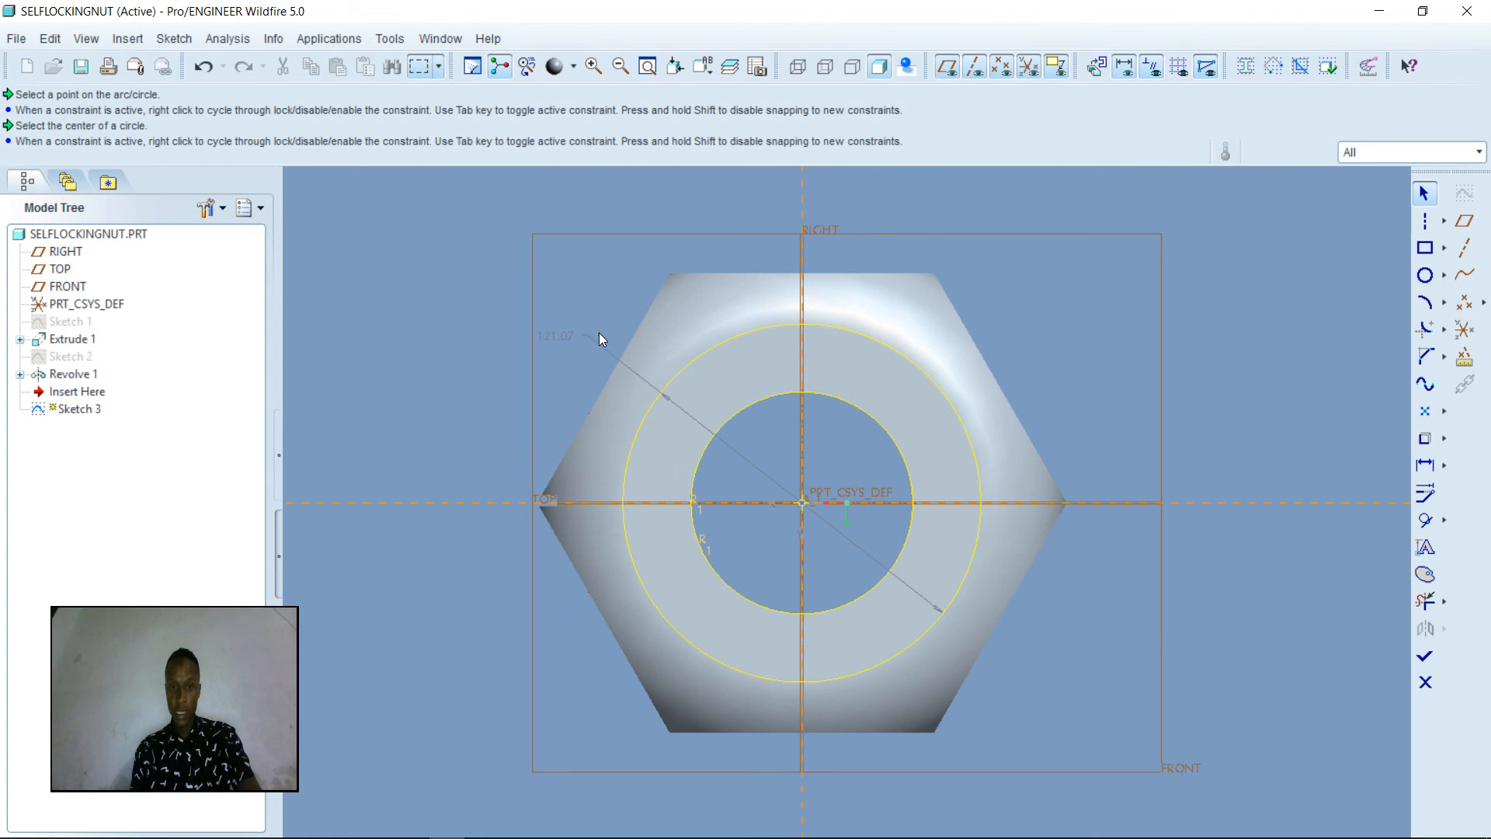
pyautogui.doubleClick(549, 335)
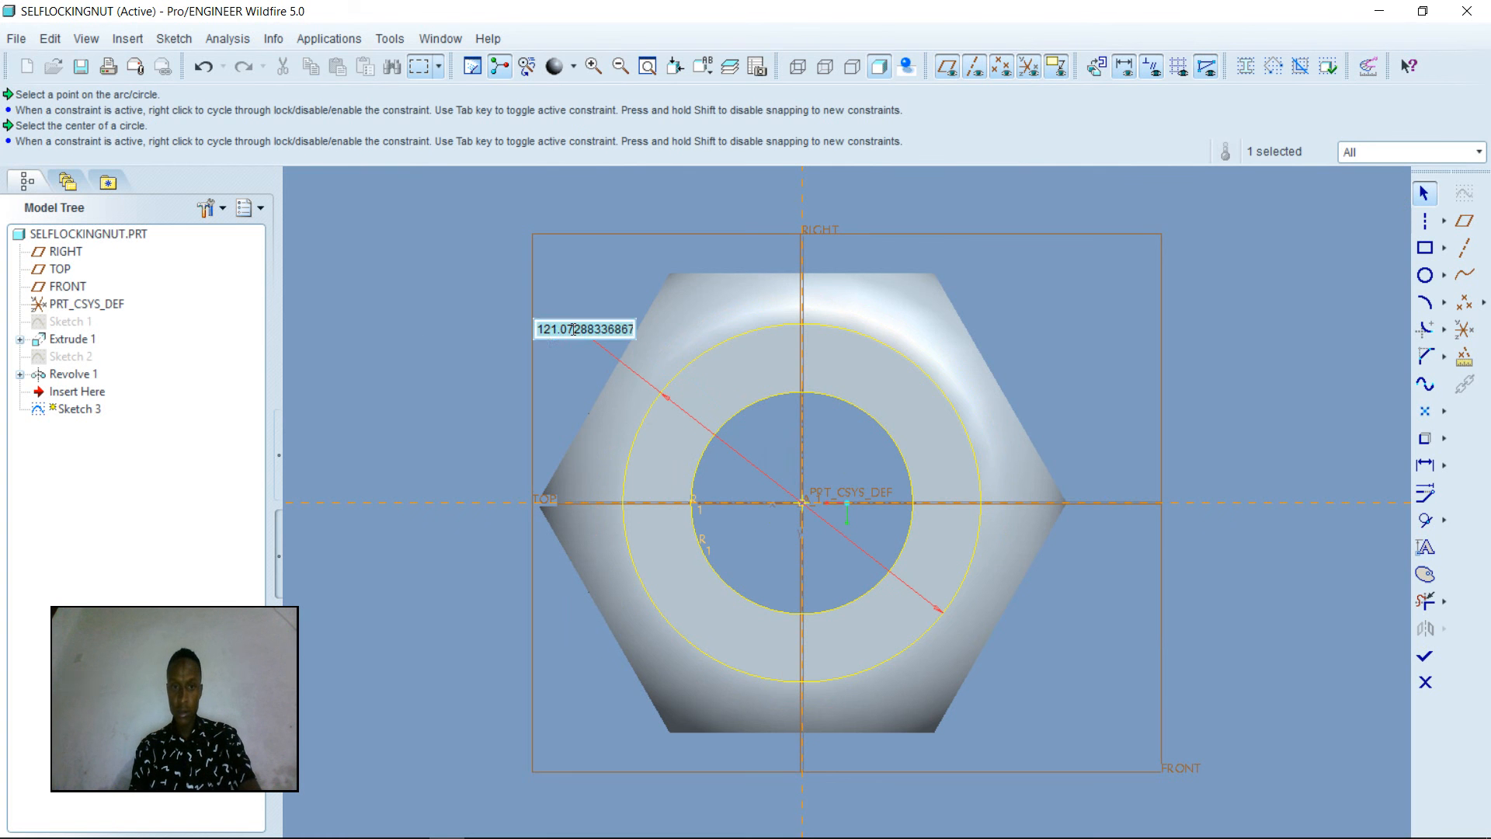
pyautogui.write('100')
pyautogui.press('Return')
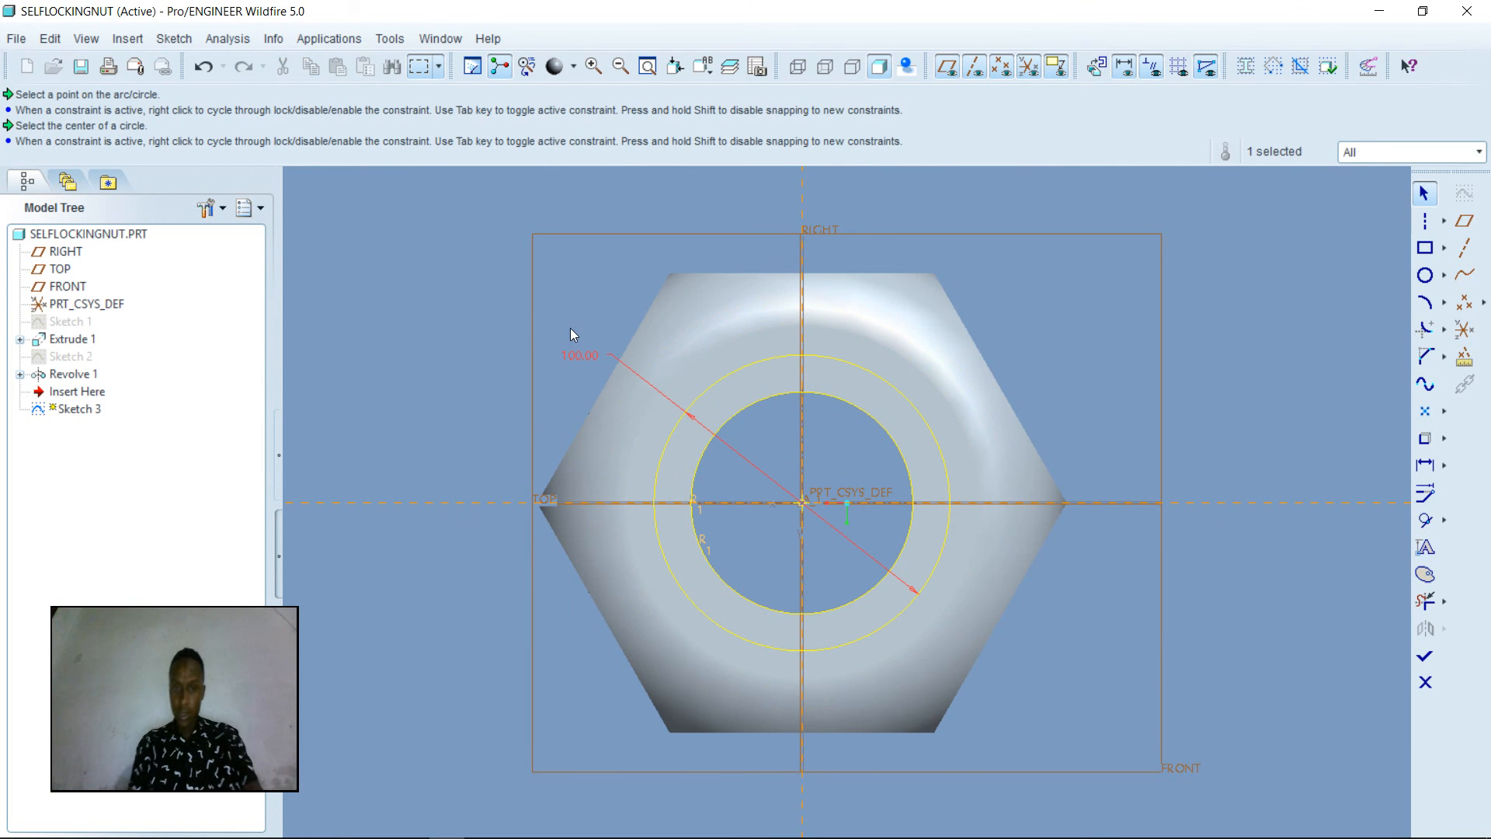
pyautogui.click(1425, 656)
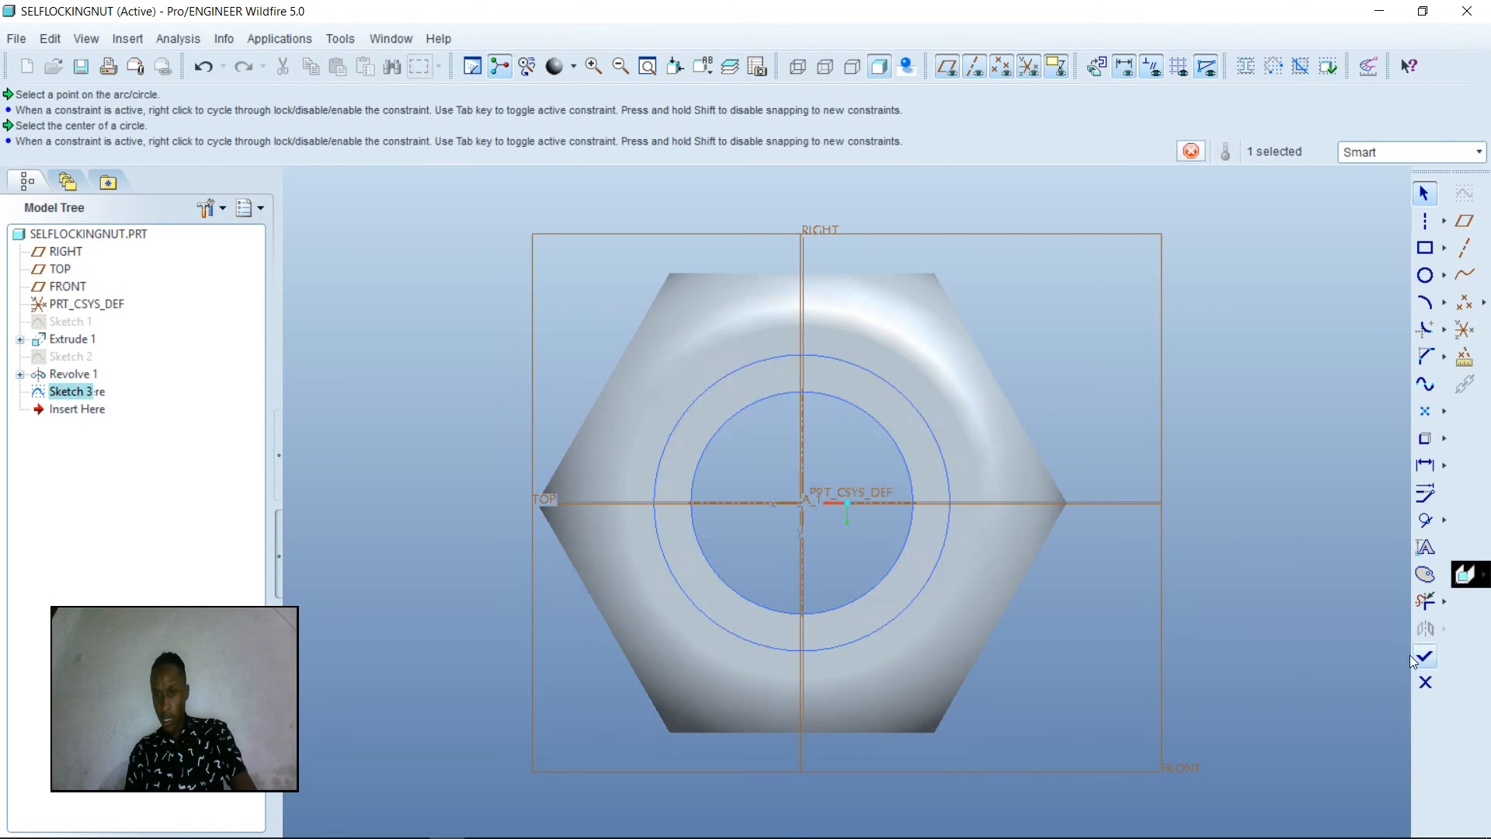
# Extrude the ring sketch 50 upward from the nut's flat upper face as a solid collar, preview it and accept it
pyautogui.click(1438, 698)
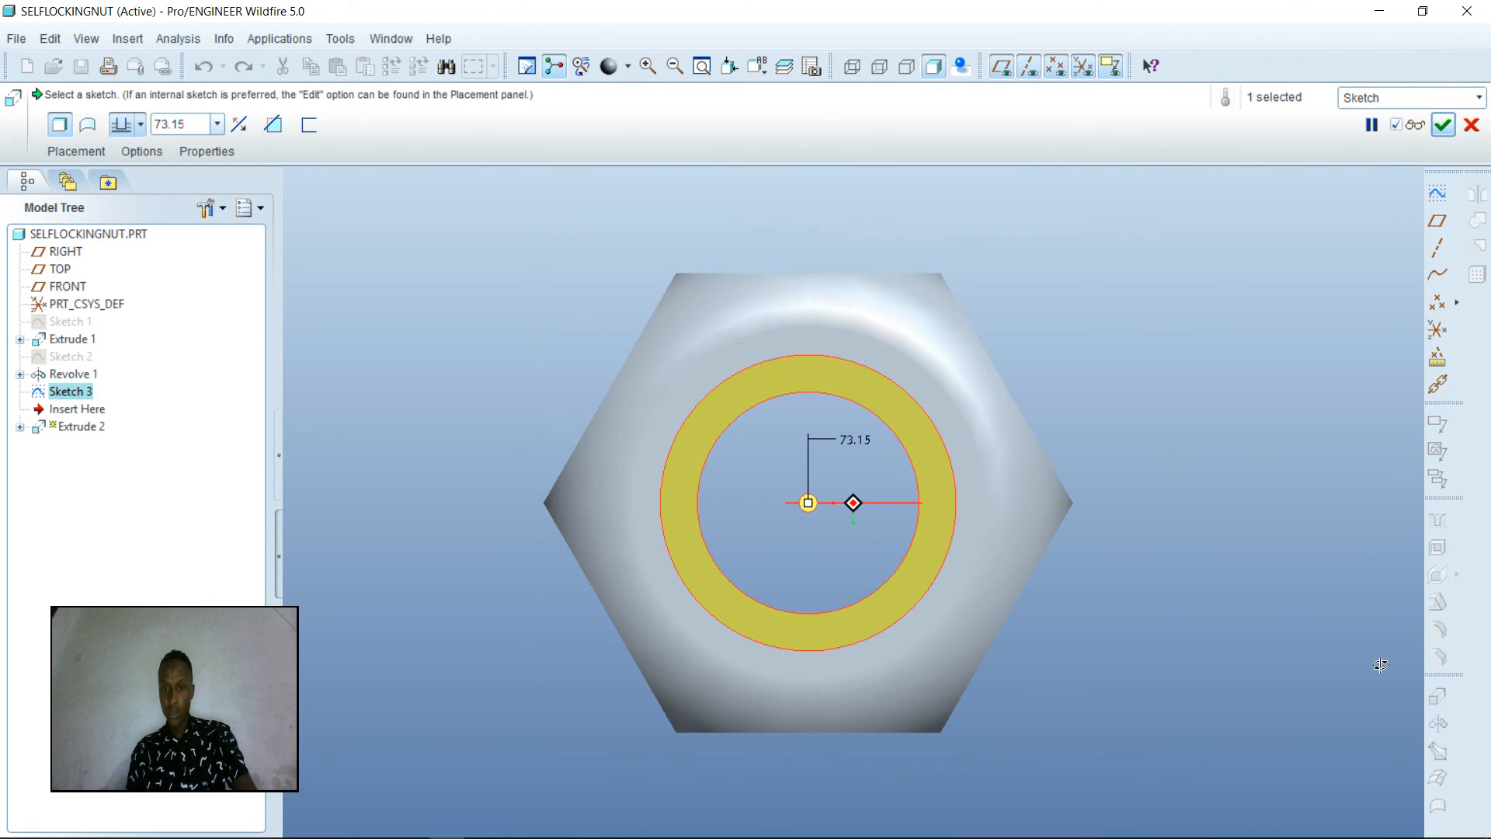
pyautogui.hotkey('ctrl', 'd')
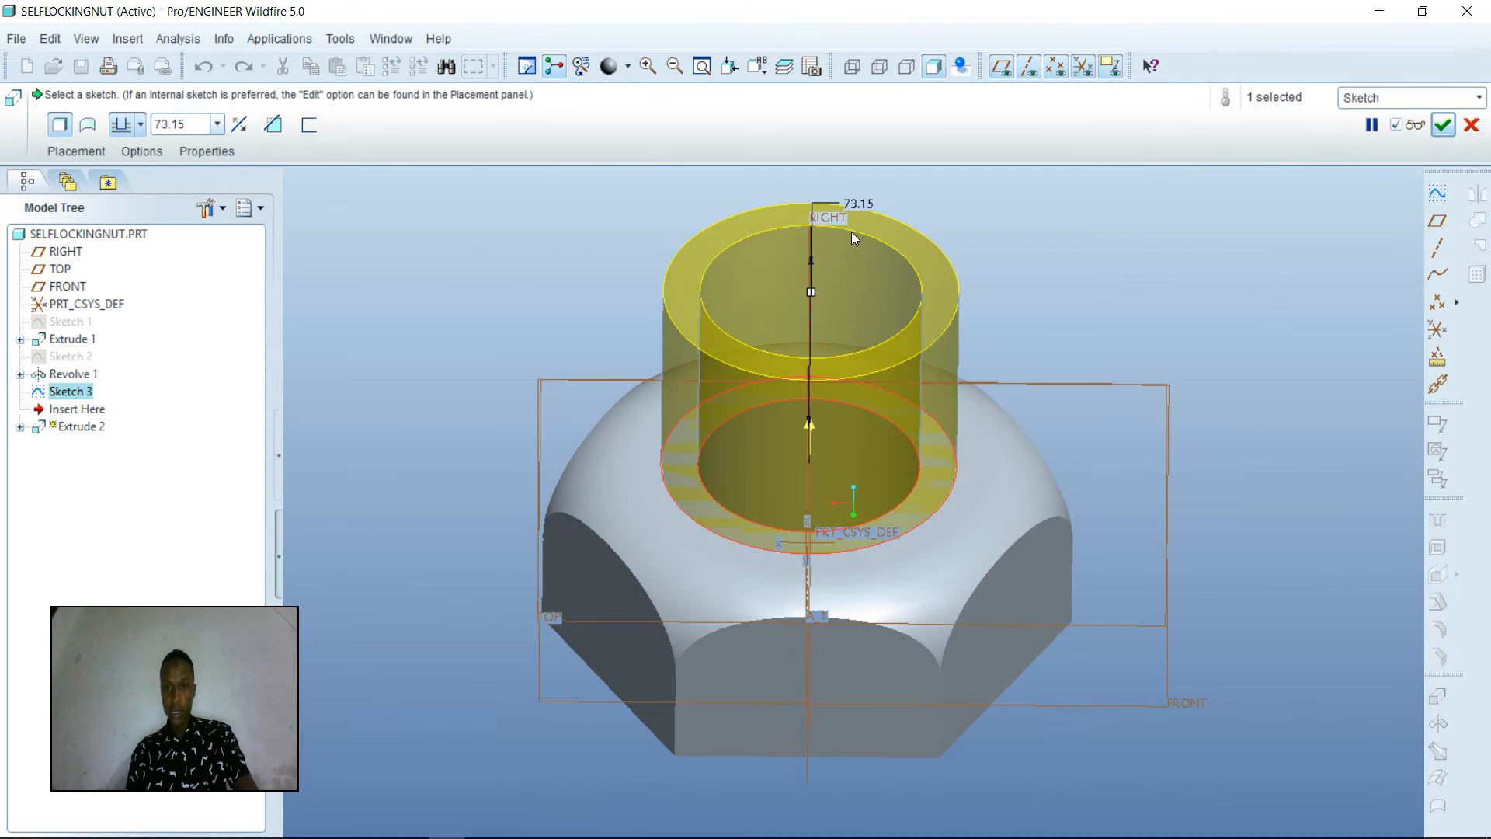
pyautogui.write('50')
pyautogui.press('Return')
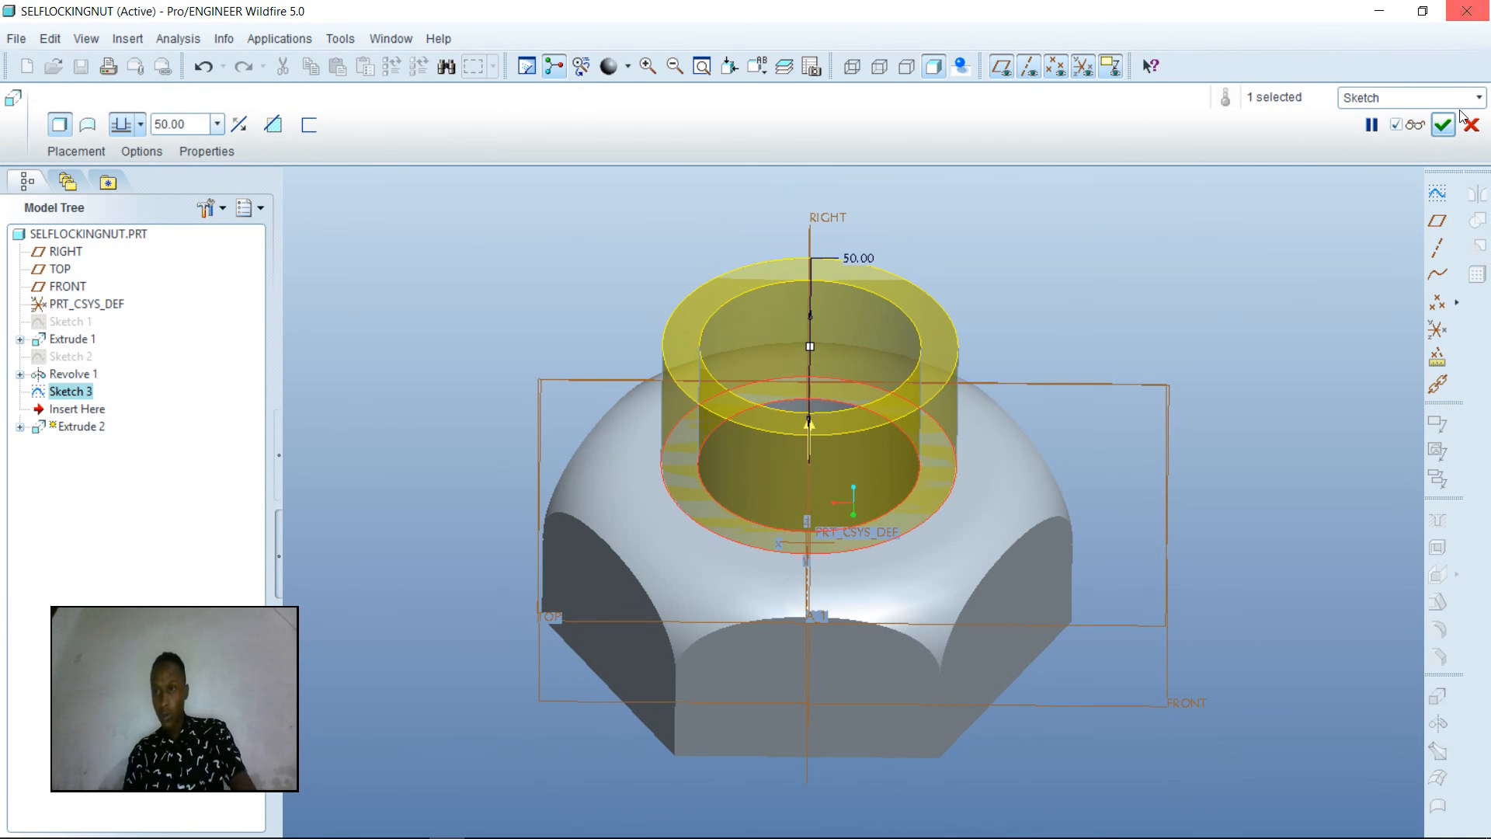
pyautogui.click(1432, 128)
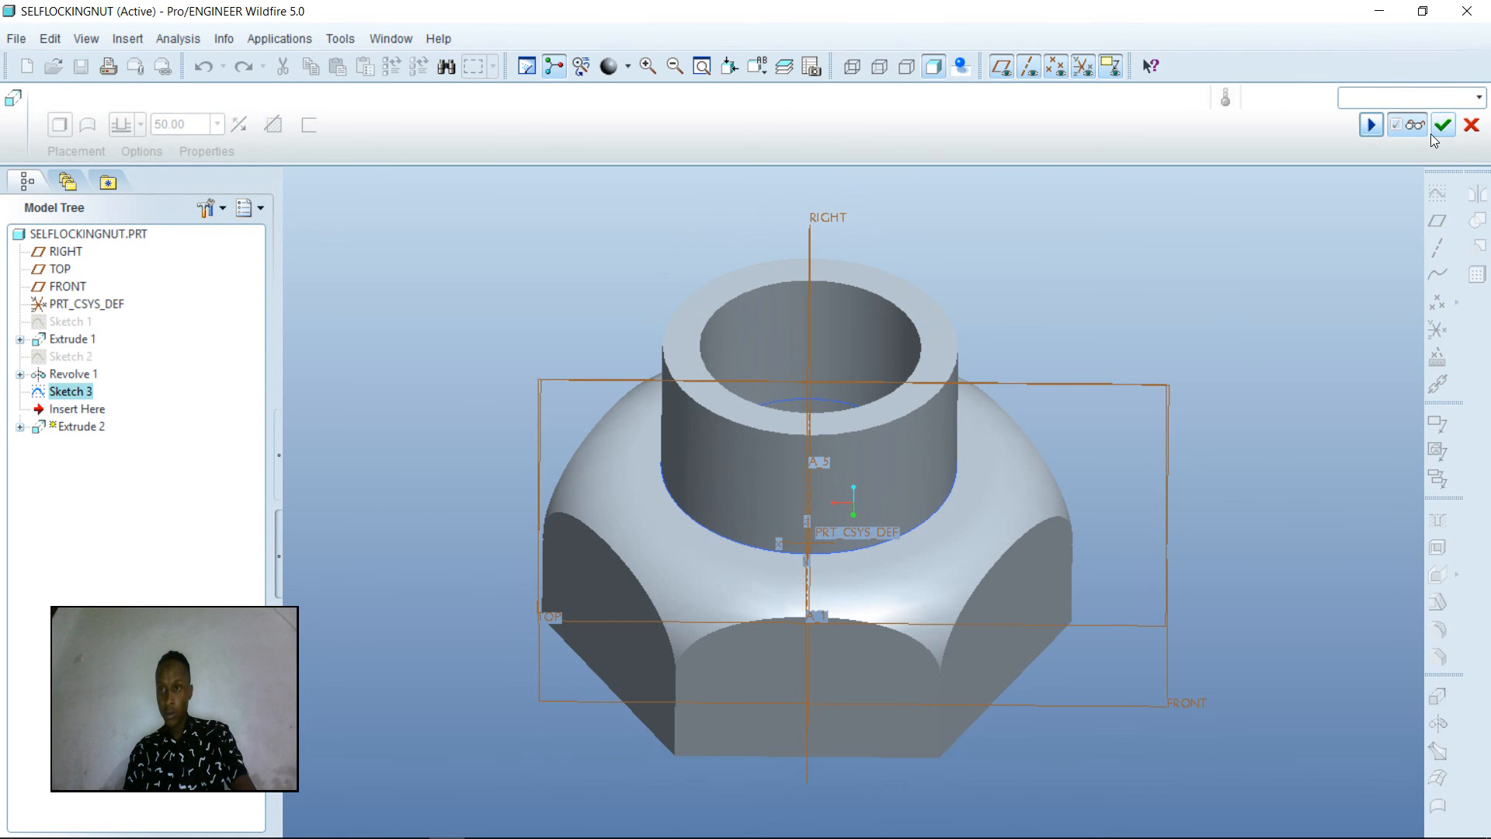
pyautogui.moveTo(1220, 428); pyautogui.dragTo(1224, 325, button='middle')
pyautogui.click(1443, 126)
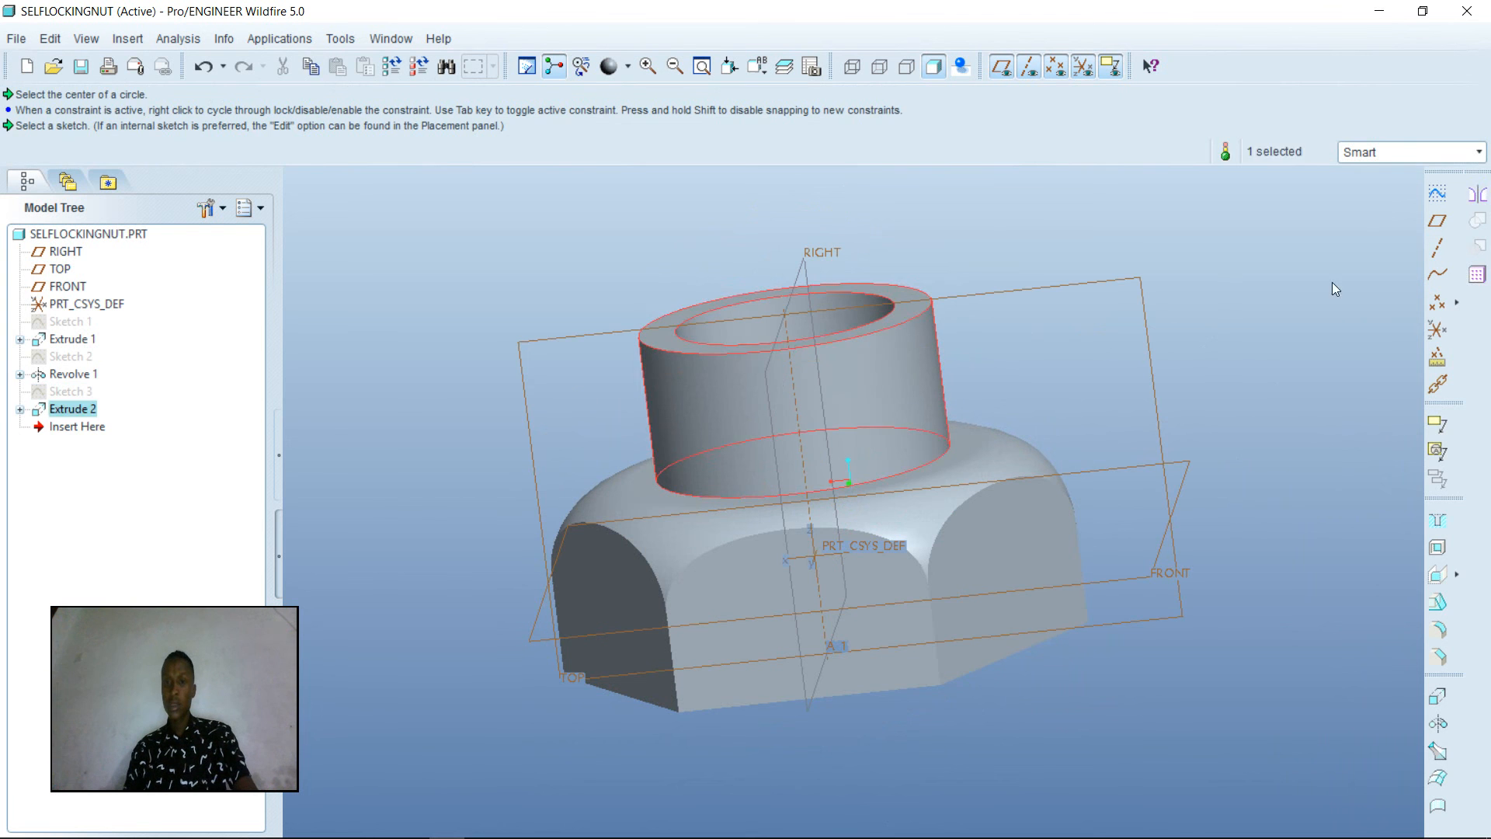
# Save the part SELFLOCKINGNUT.PRT in the Klinsmann folder
pyautogui.click(17, 39)
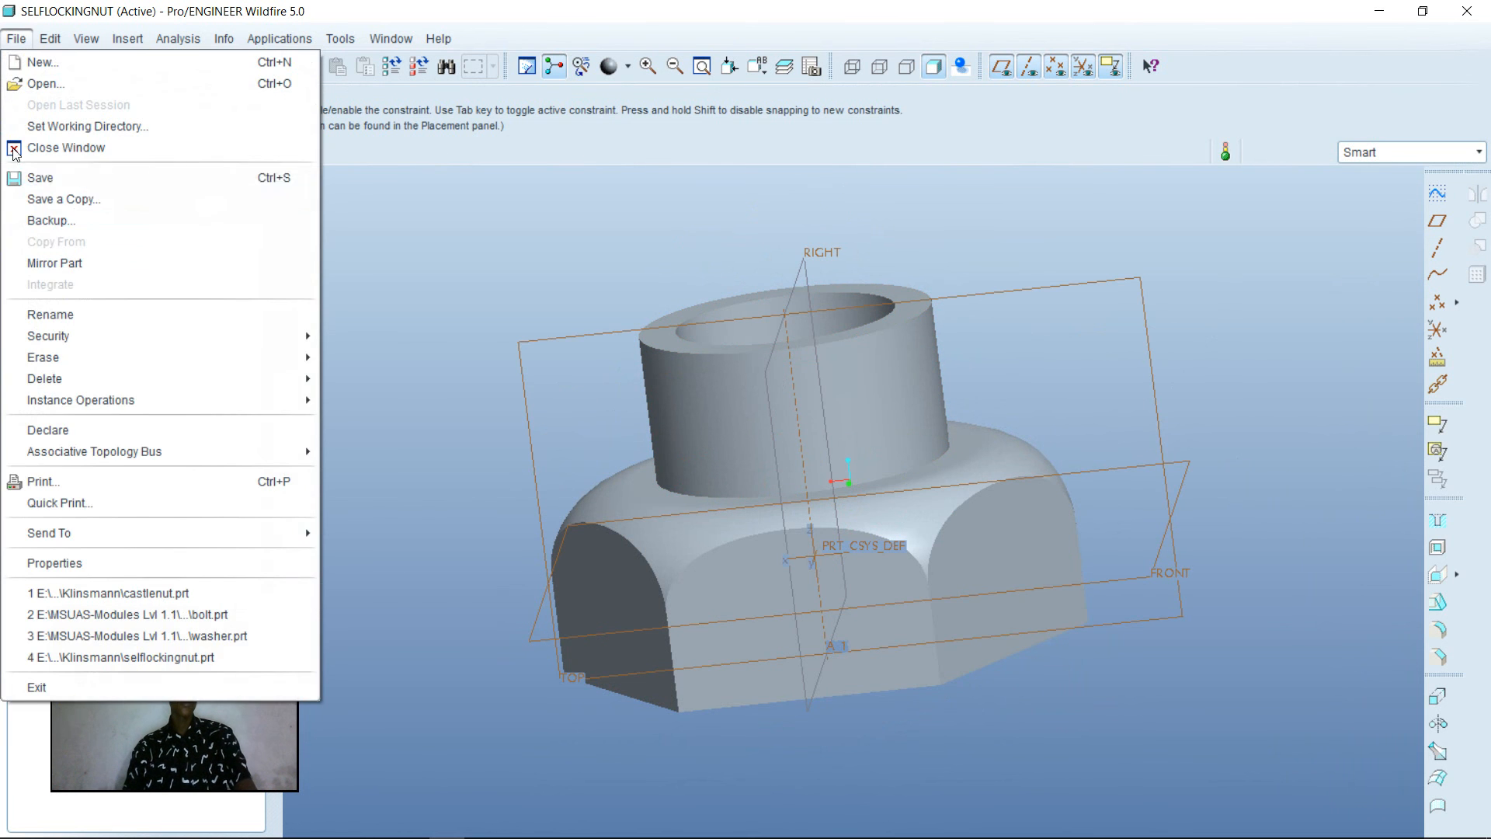
pyautogui.click(81, 172)
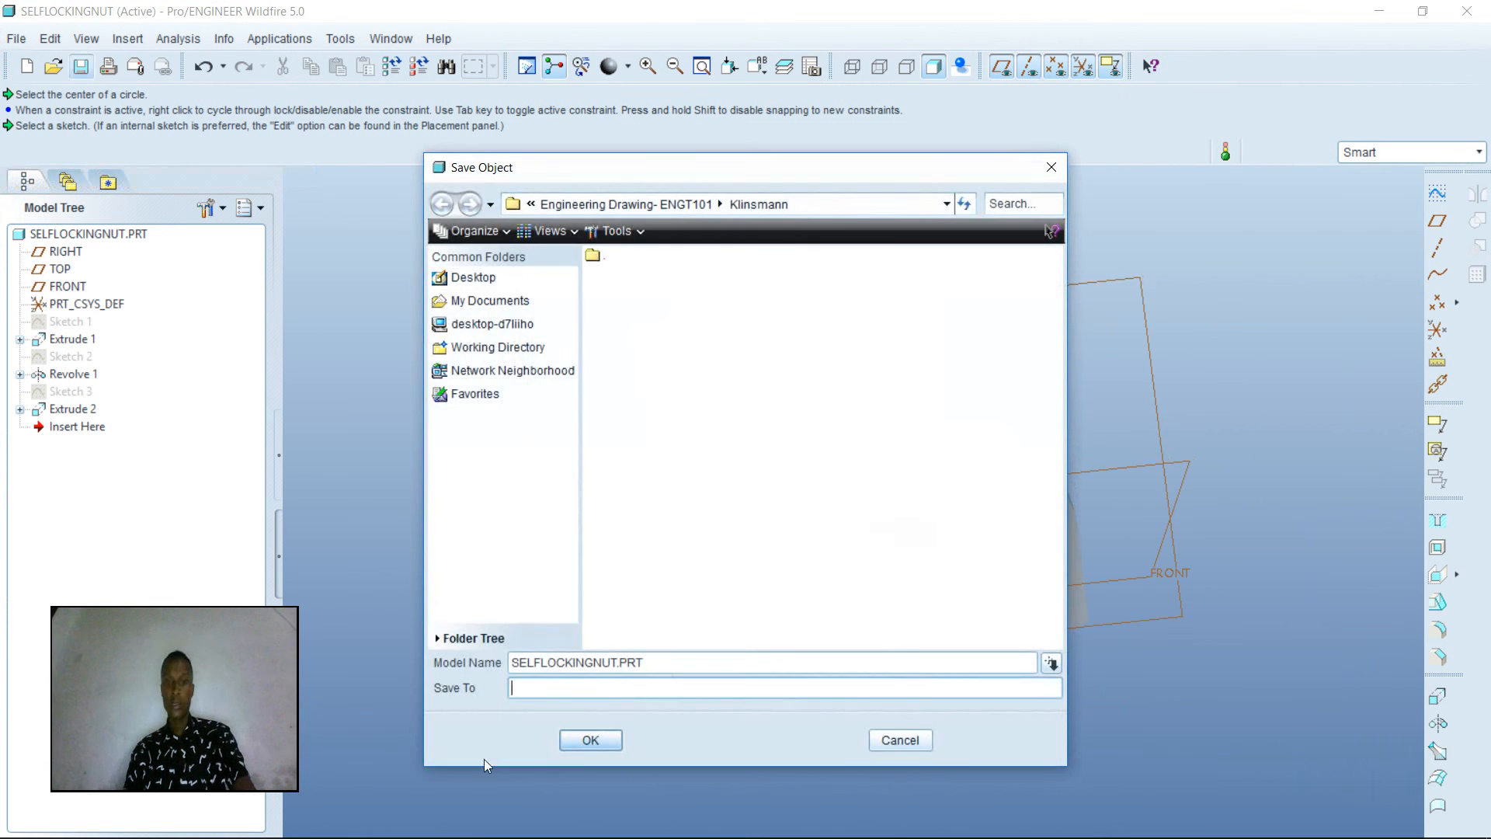
pyautogui.click(597, 744)
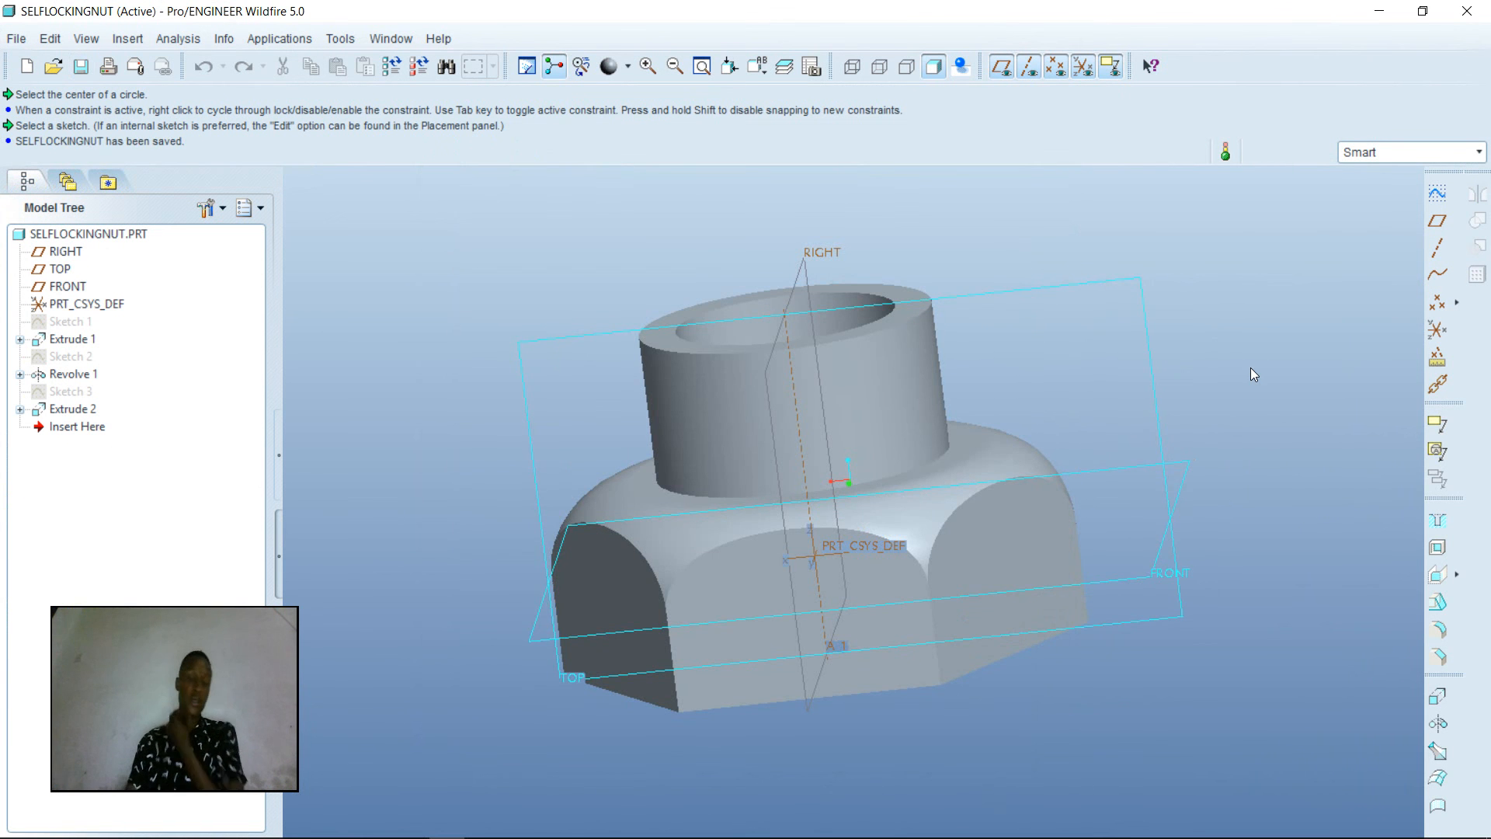